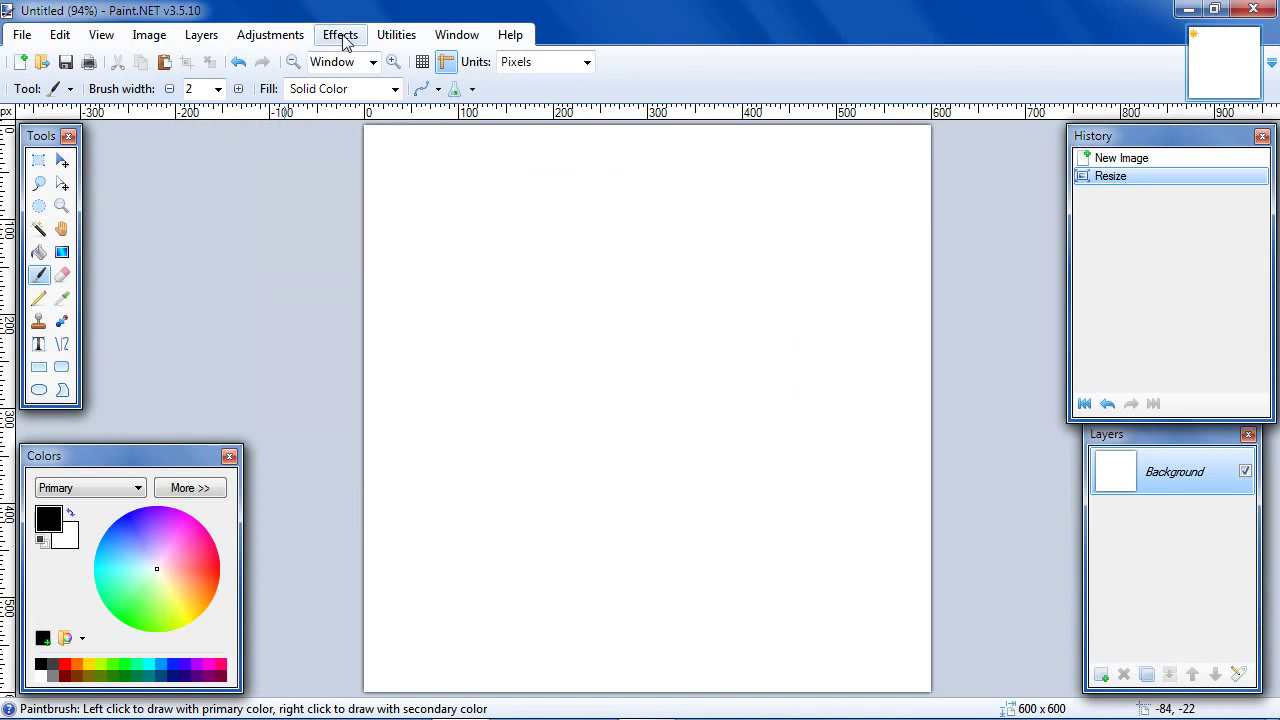
- Render a checkerboard on the canvas with Grid/CheckerBoard Maker, using 300 for both grid steps and a brush width of 0
left_click(341, 36)
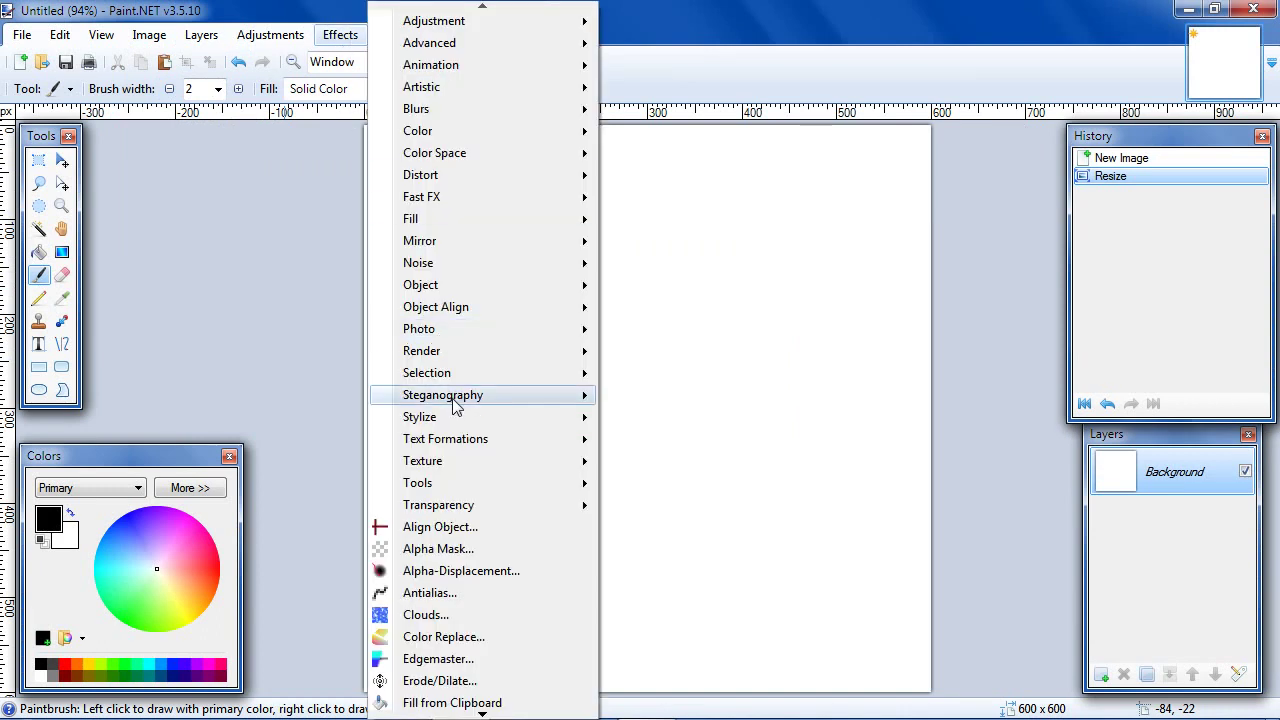
mouse_move(537, 351)
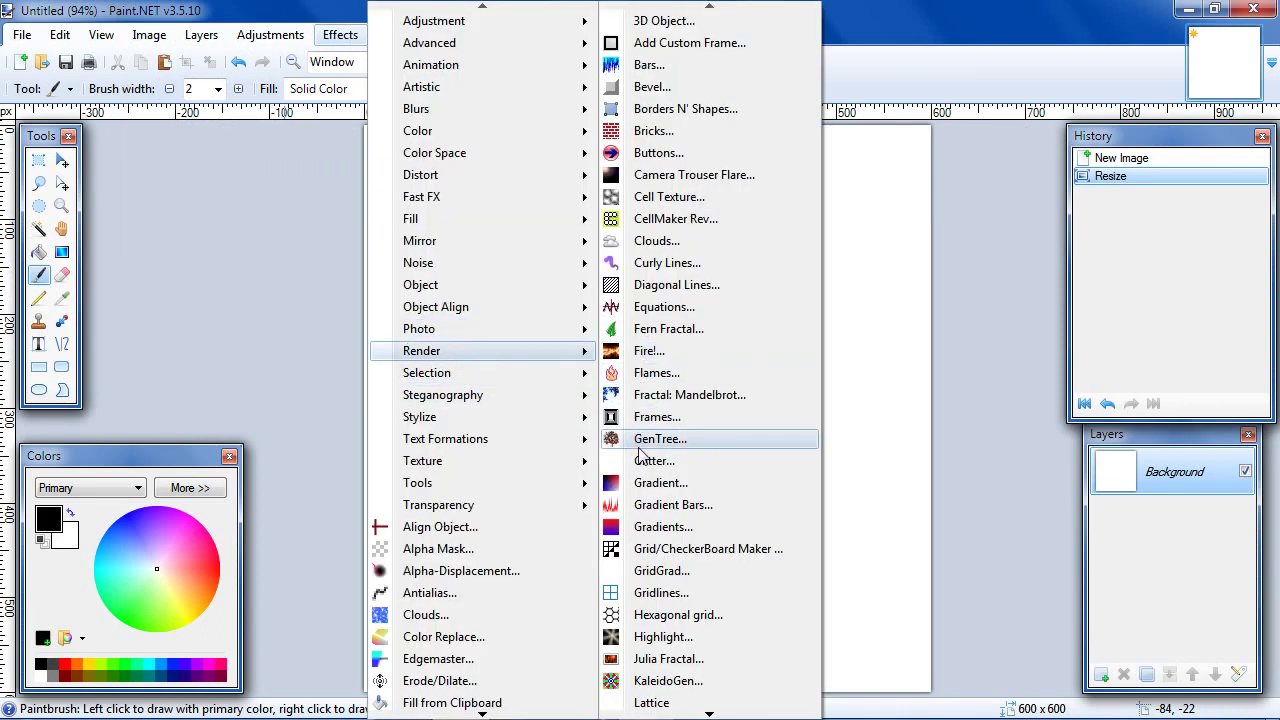
left_click(660, 556)
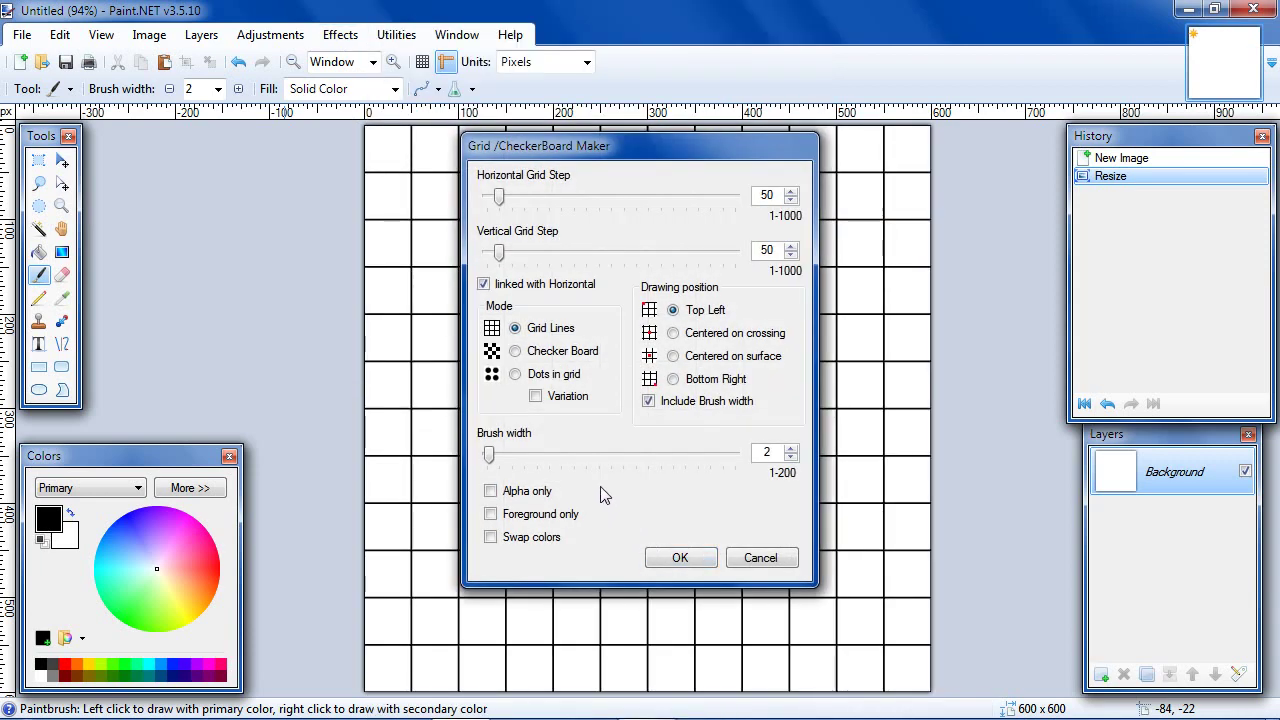
left_click(515, 352)
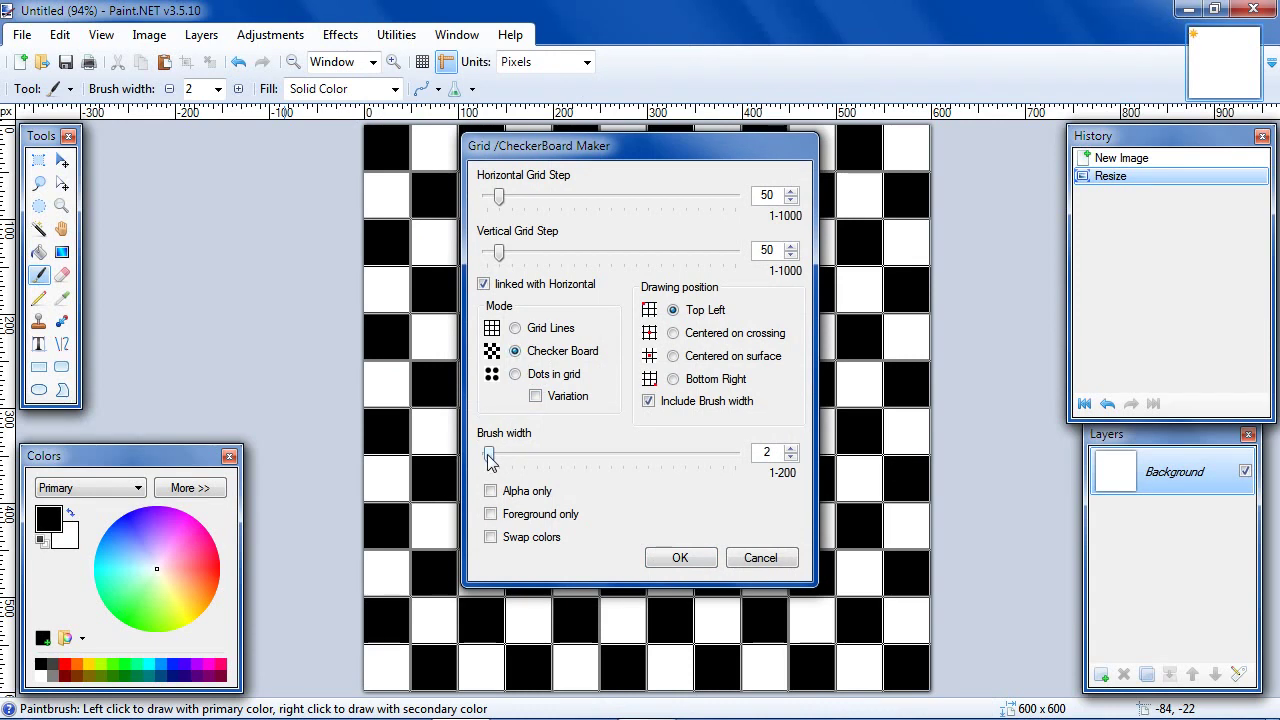
left_click_drag(489, 456, 484, 458)
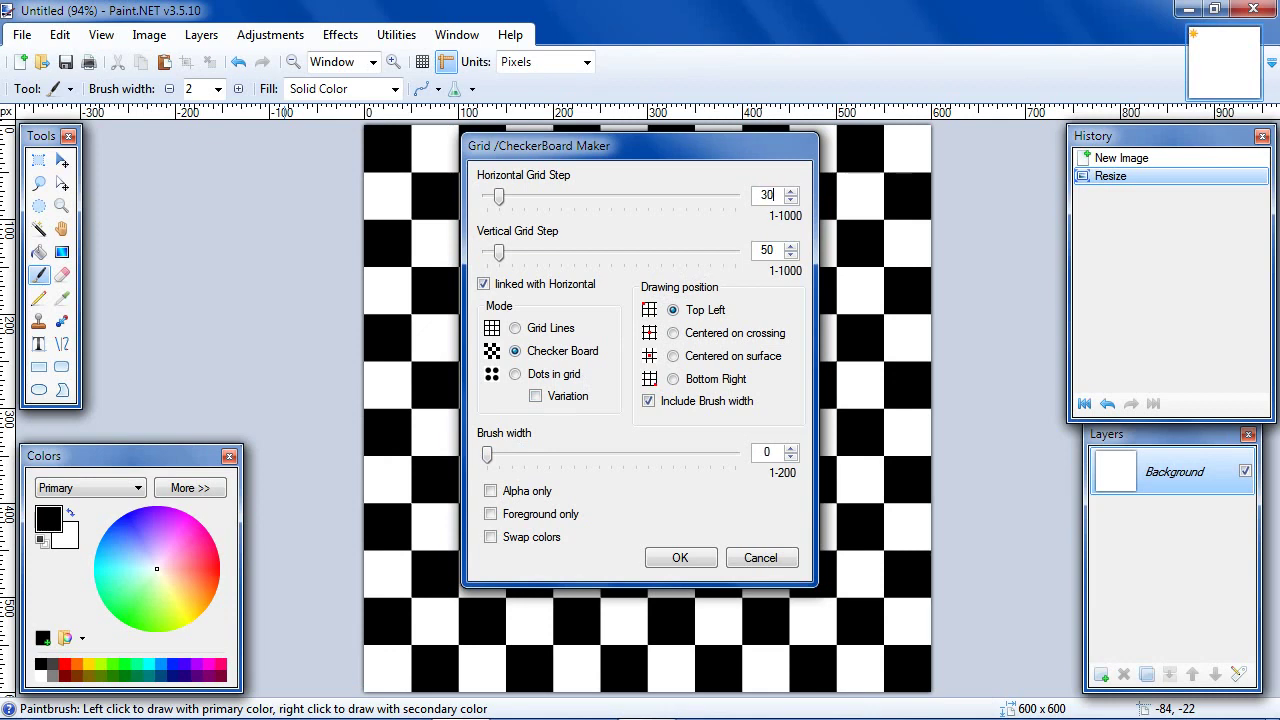
left_click(780, 251)
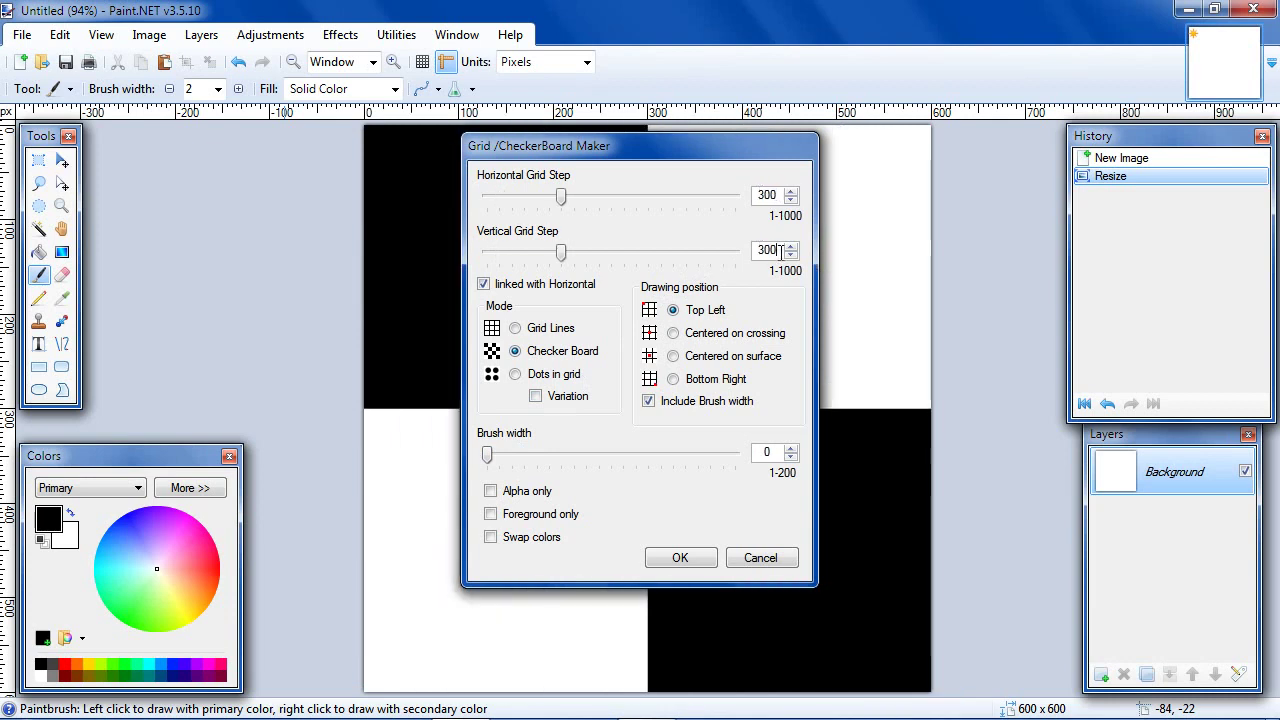
left_click(681, 558)
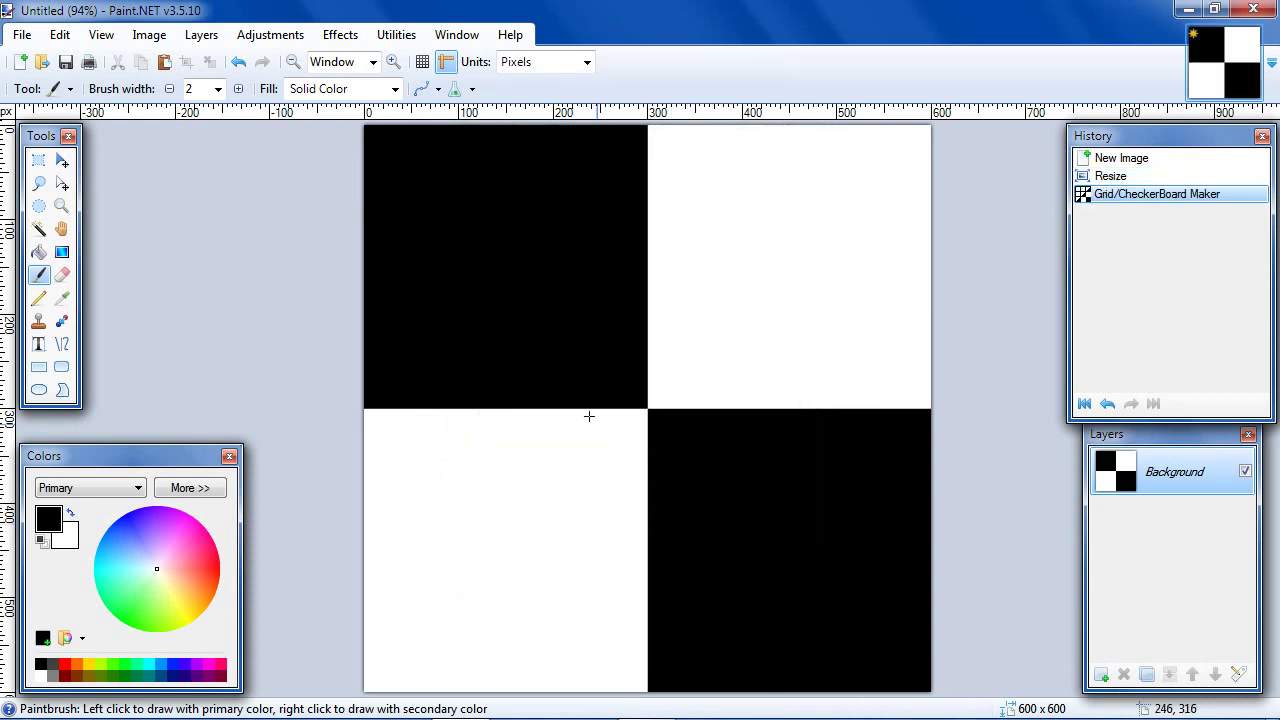
- Set up a Point Warp on the lower vertical edge with point width 25, distance 179 and center 0.21, 0.50
left_click(340, 35)
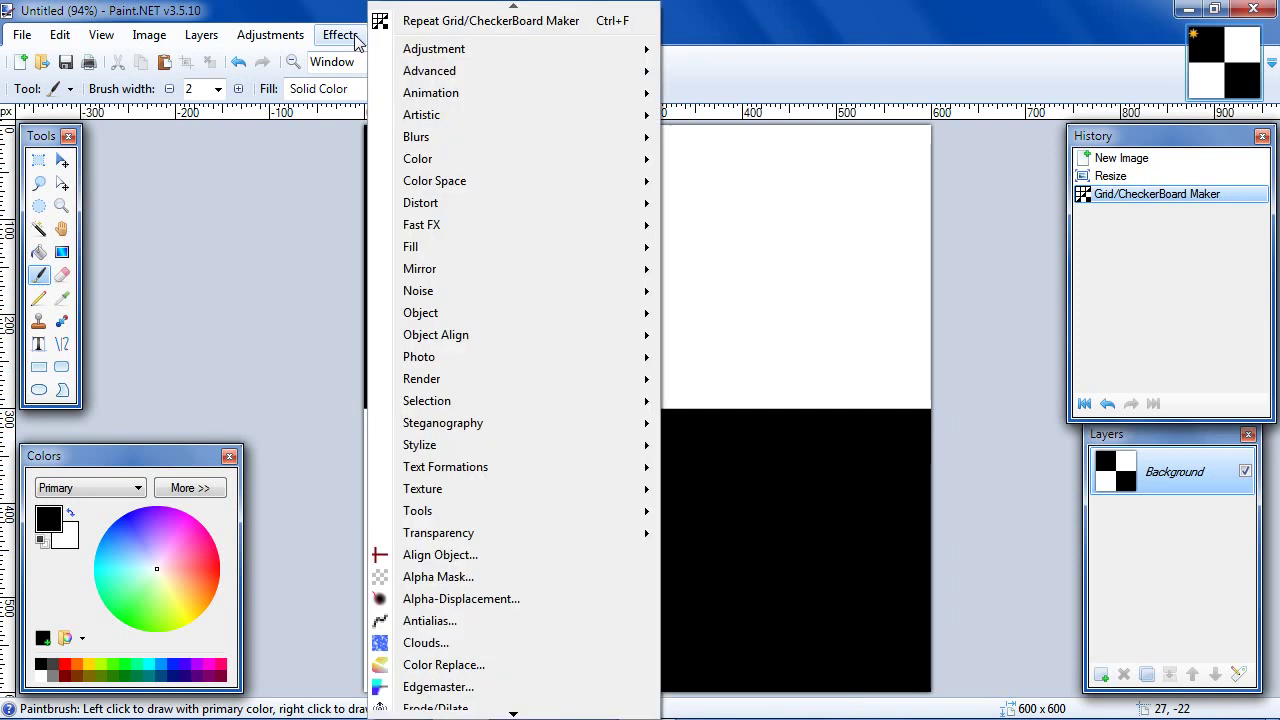
mouse_move(439, 203)
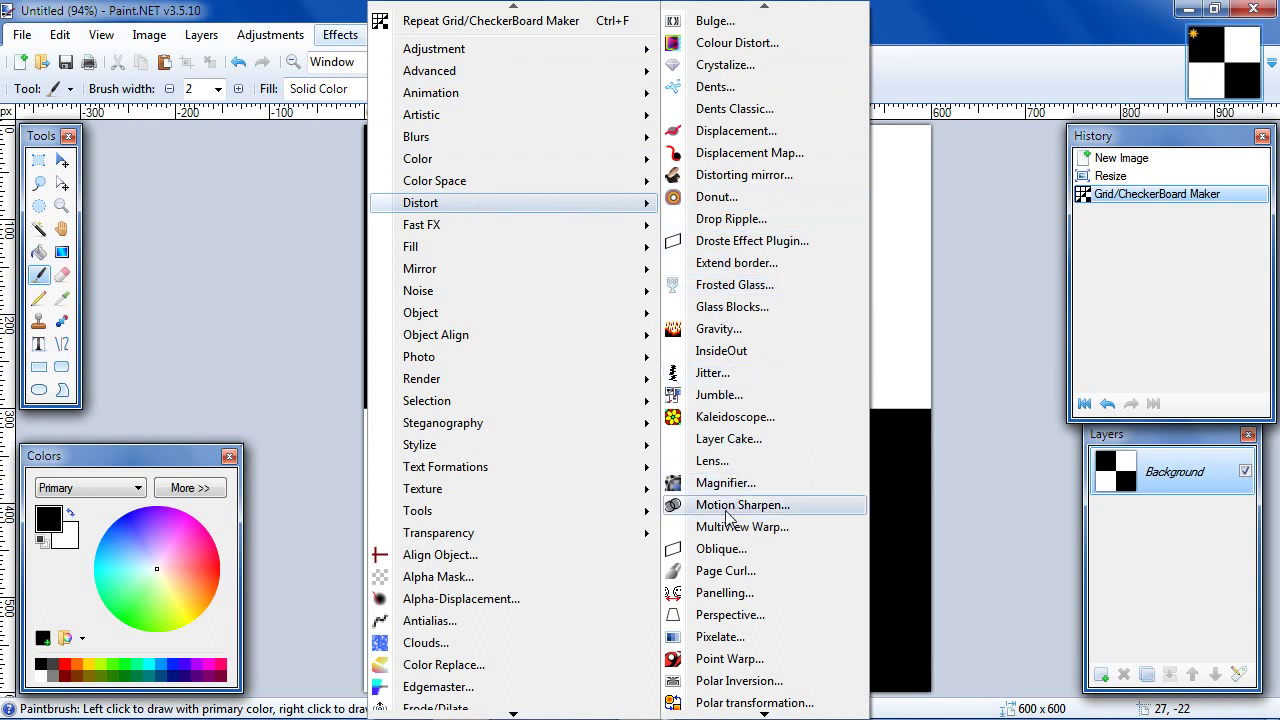
left_click(713, 660)
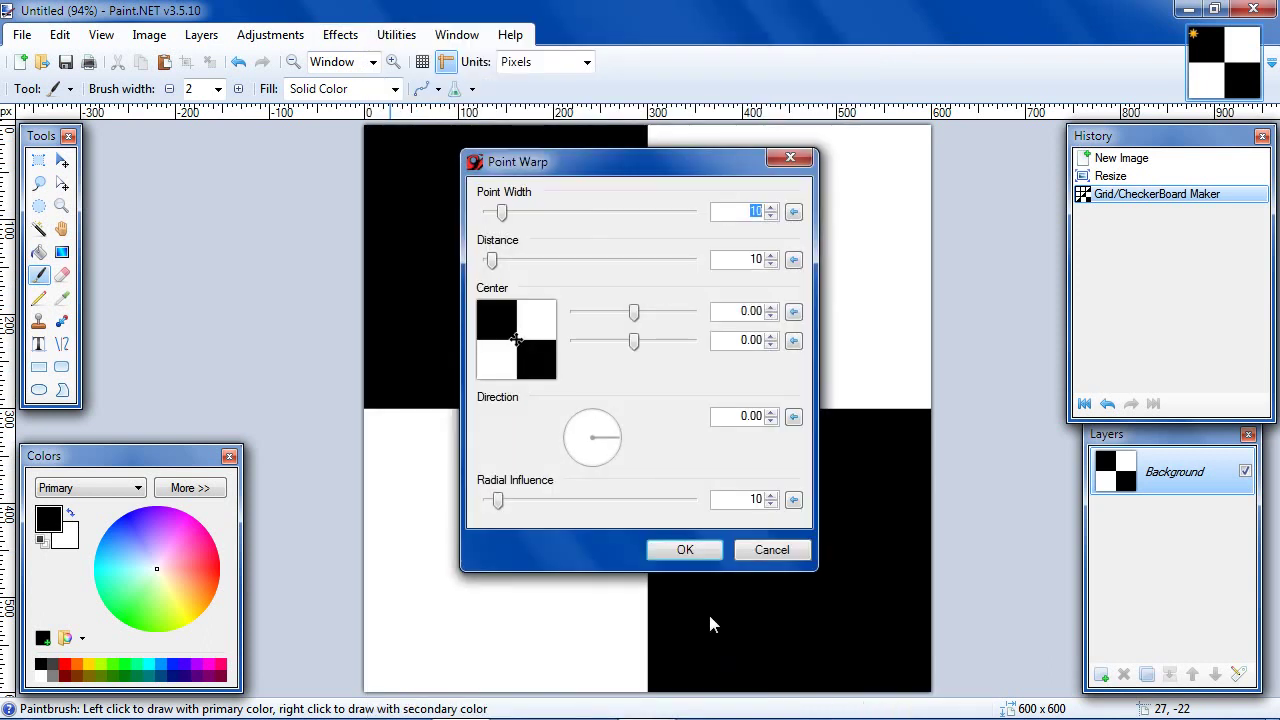
left_click_drag(691, 166, 316, 164)
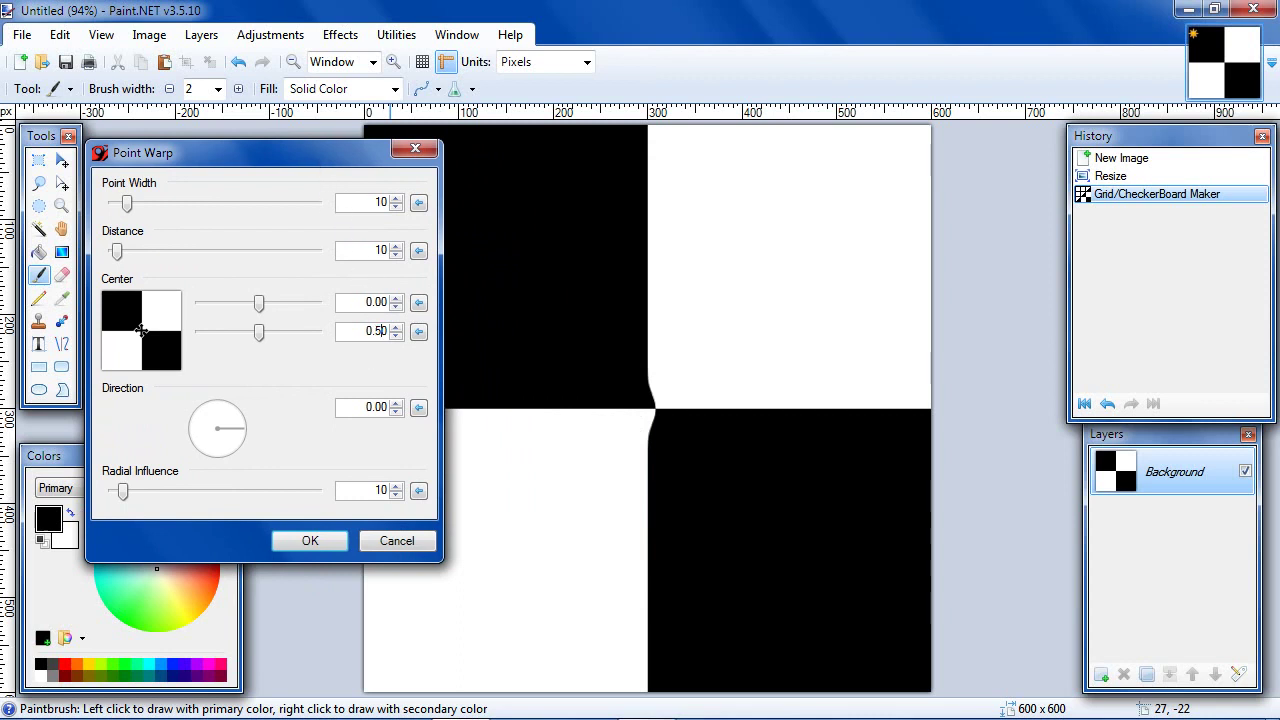
left_click_drag(127, 204, 186, 257)
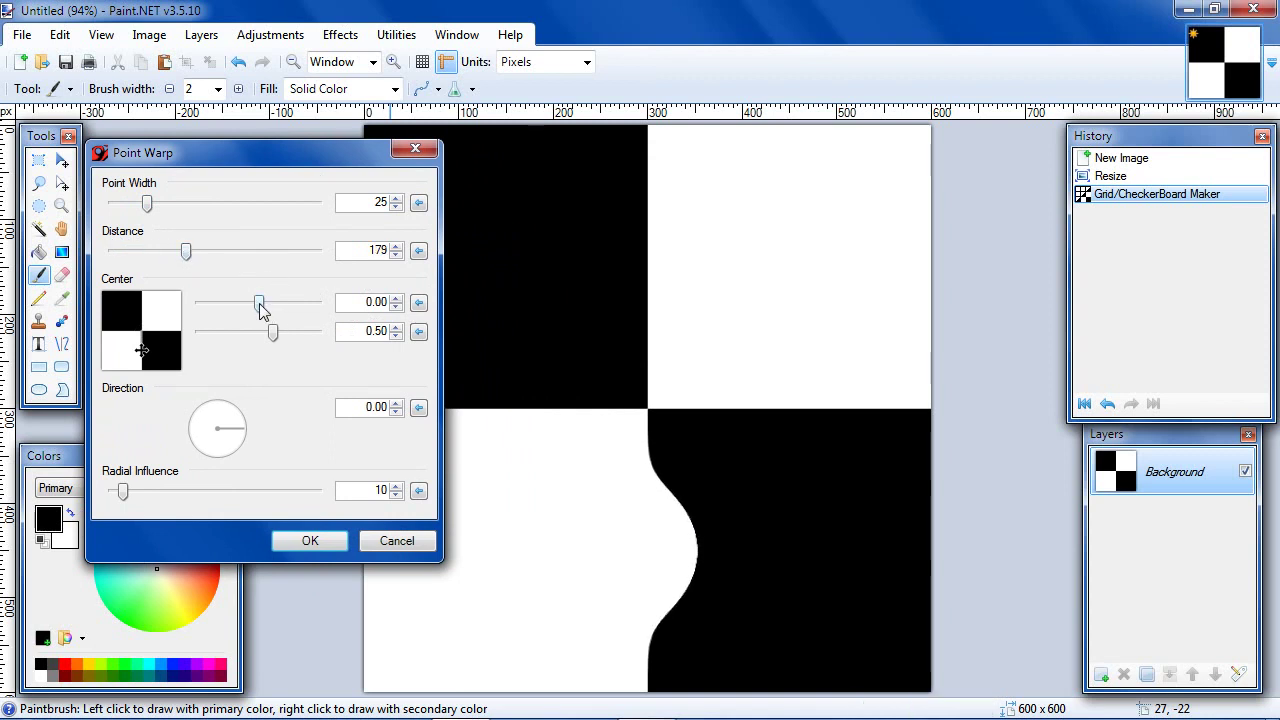
left_click_drag(260, 310, 266, 310)
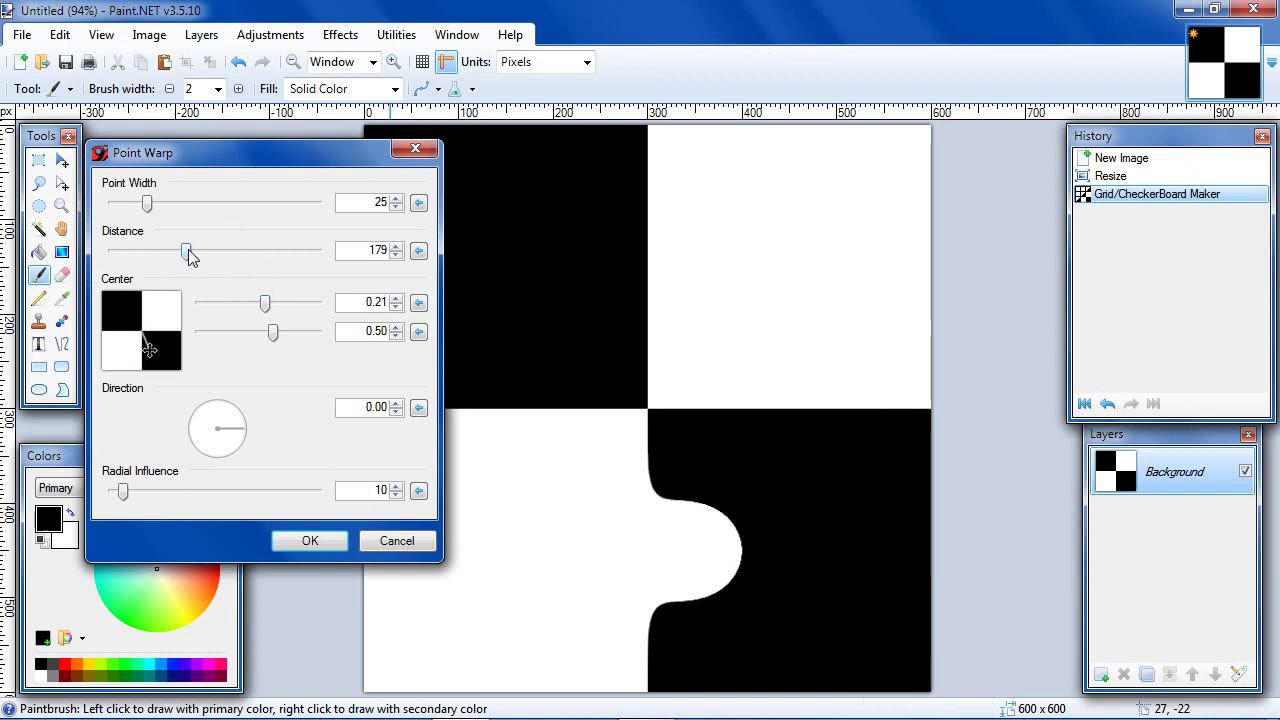
- Refine the Point Warp to a point width of 19 and a distance of 174, and apply it
left_click_drag(188, 250, 183, 250)
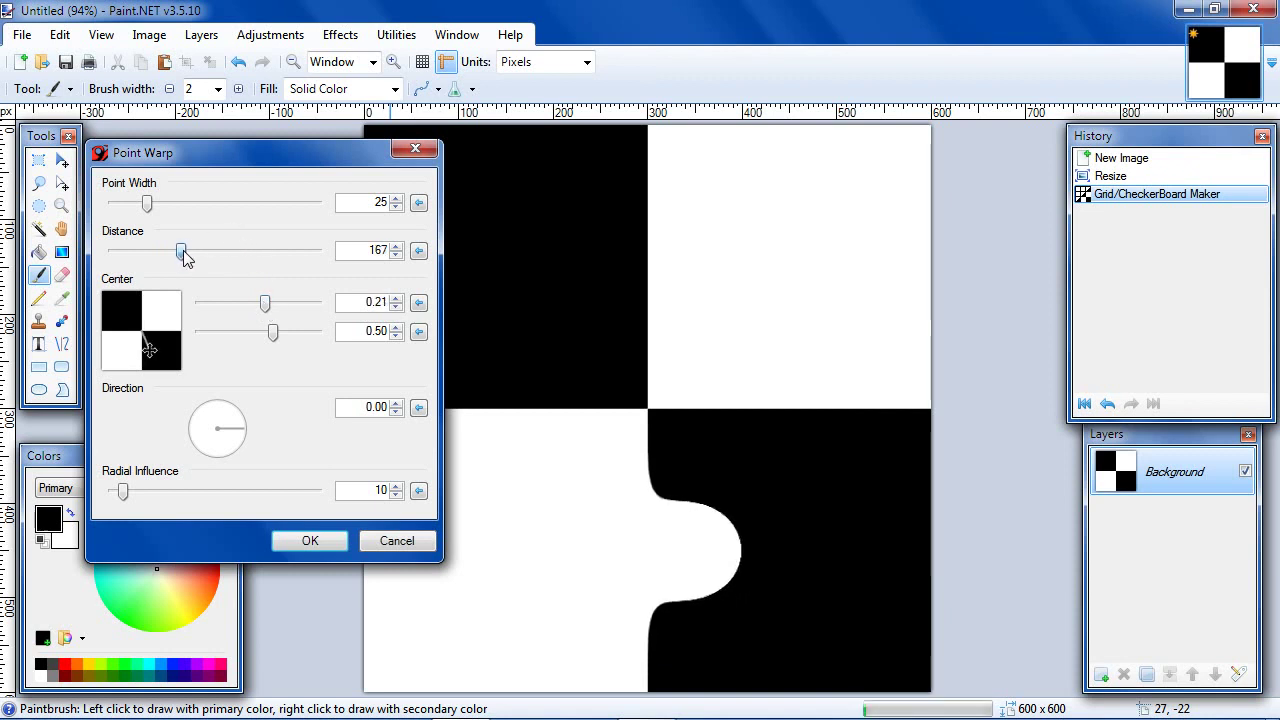
left_click_drag(148, 205, 141, 207)
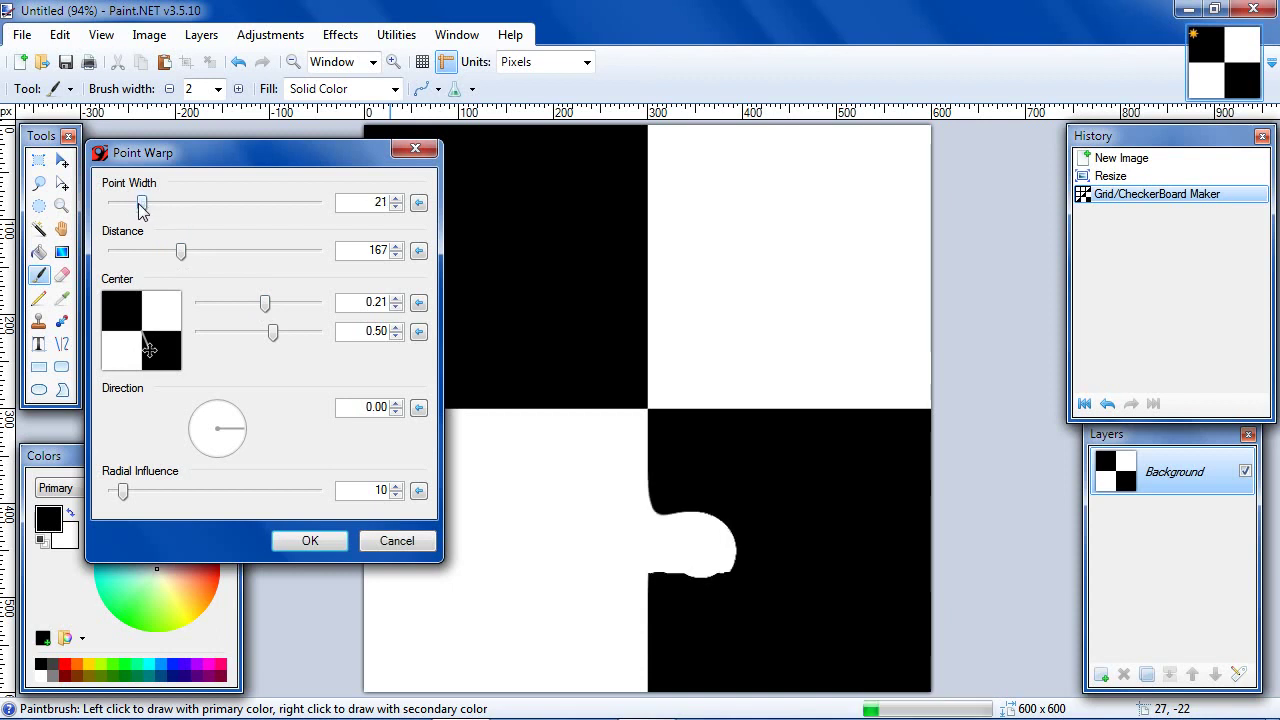
left_click(396, 207)
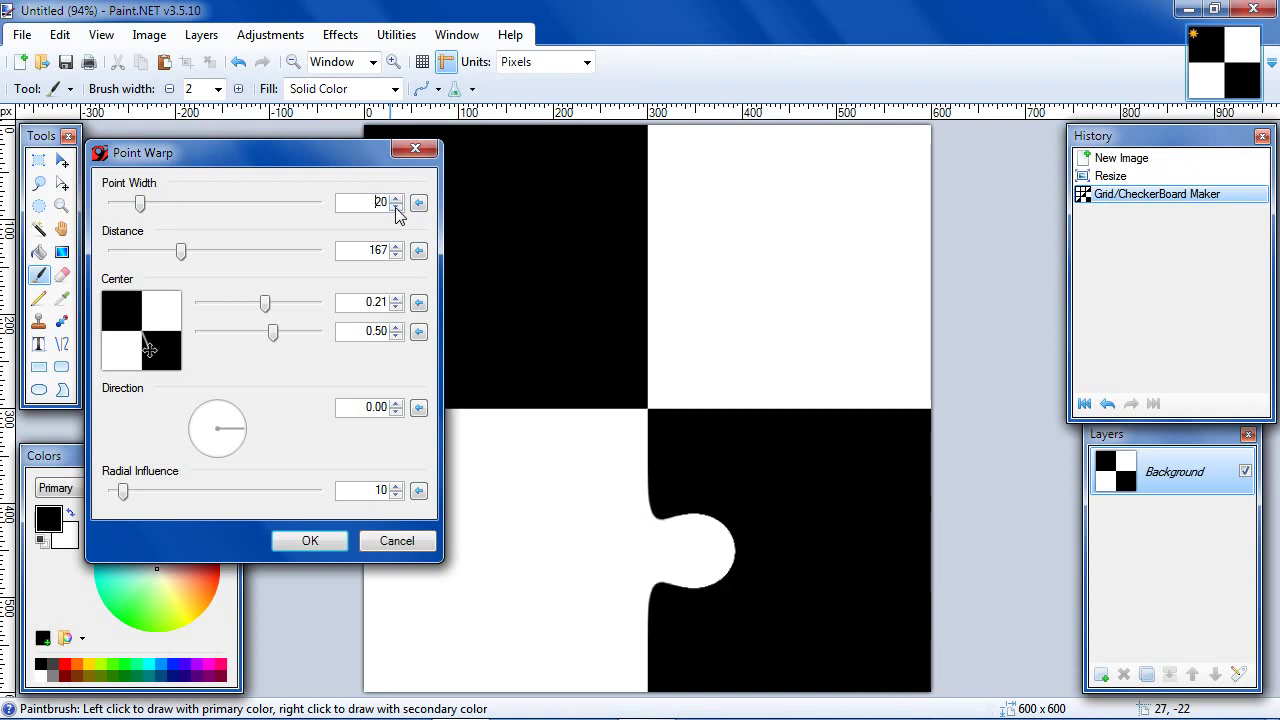
left_click(396, 207)
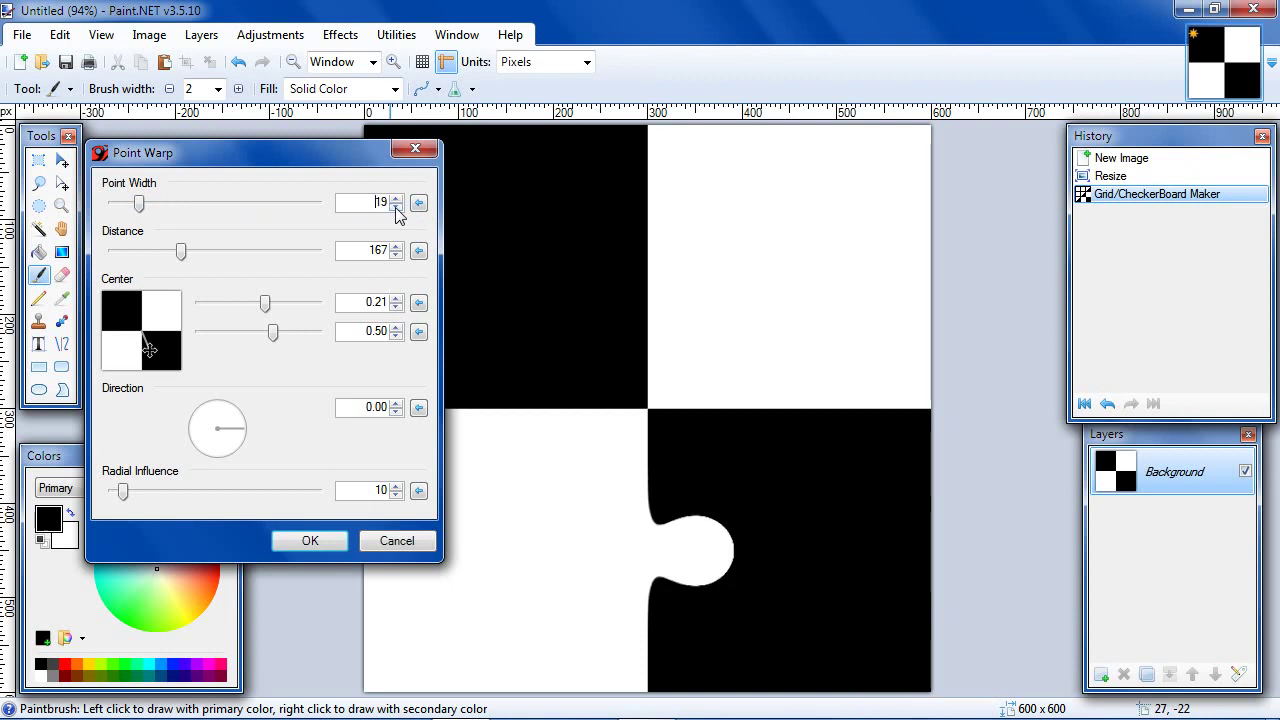
left_click(396, 247)
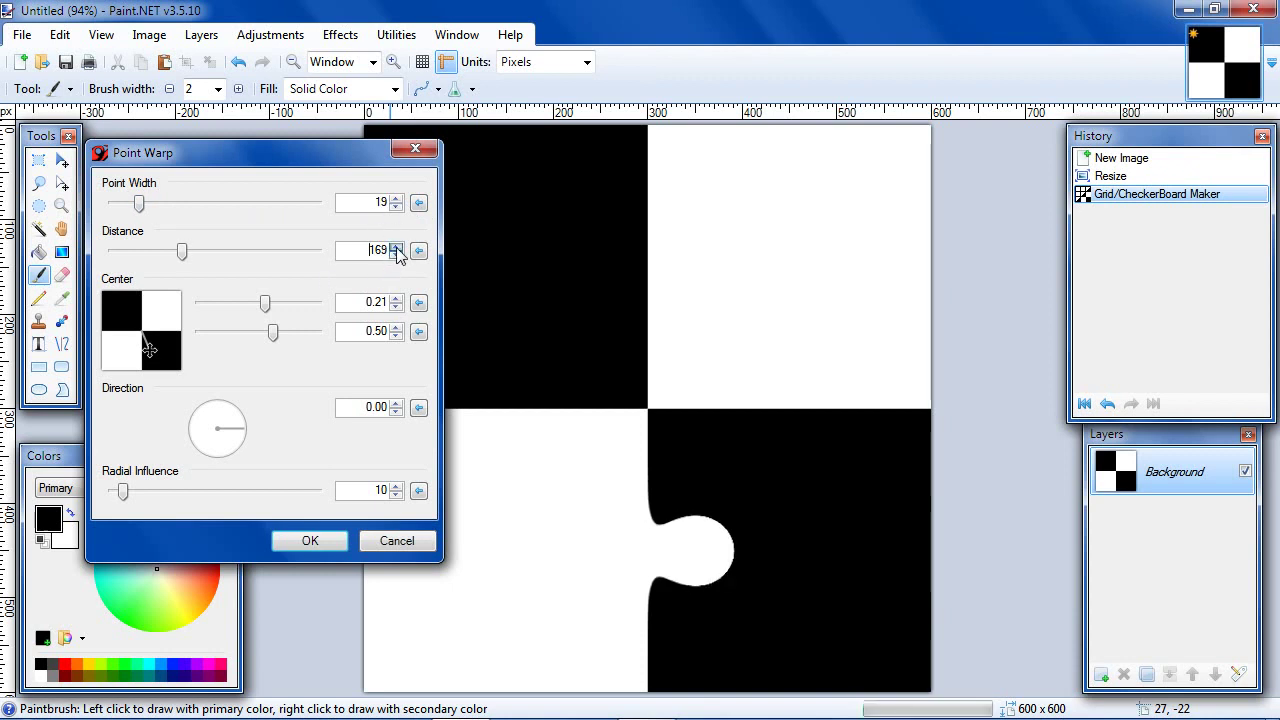
left_click(396, 247)
left_click(396, 247)
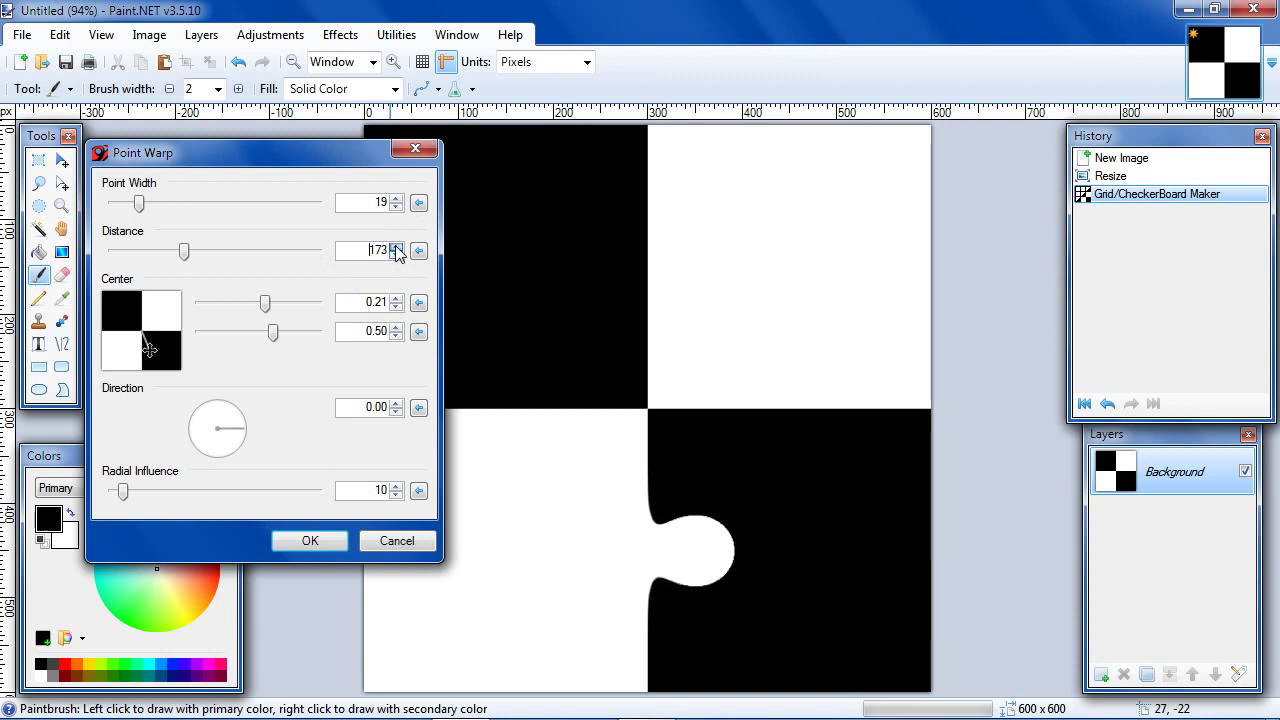
left_click(396, 247)
left_click(396, 247)
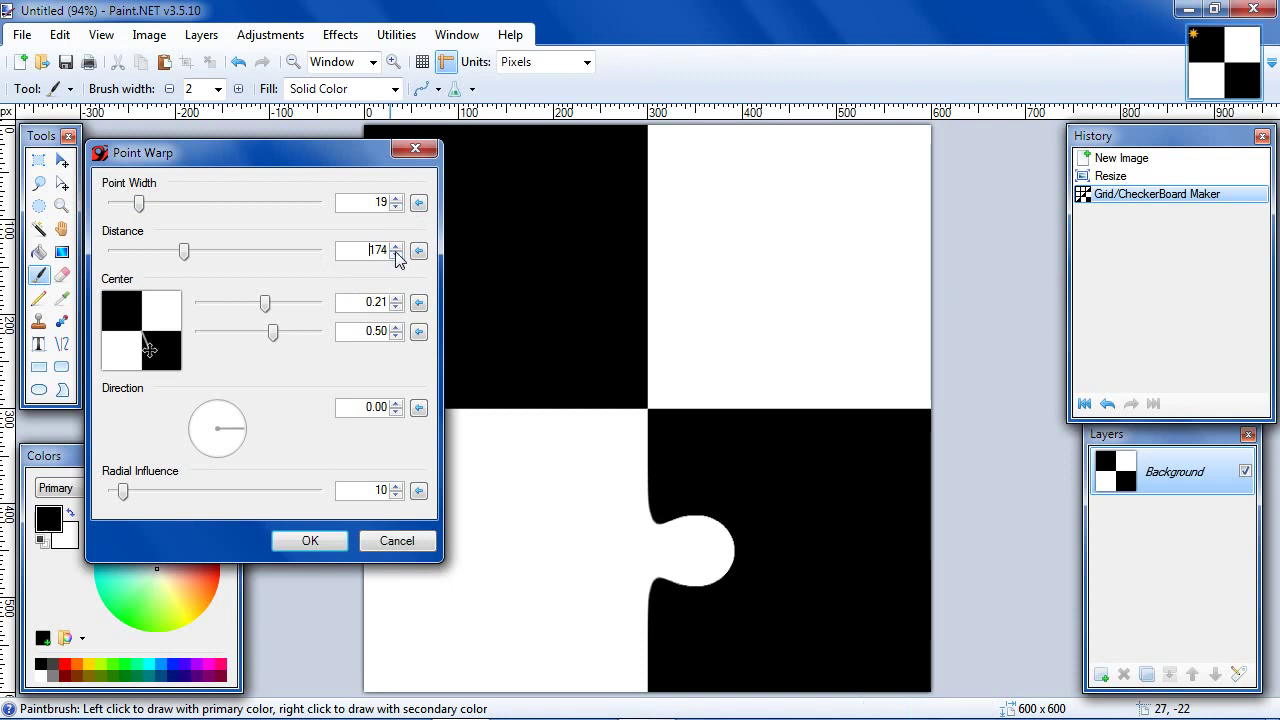
left_click(312, 541)
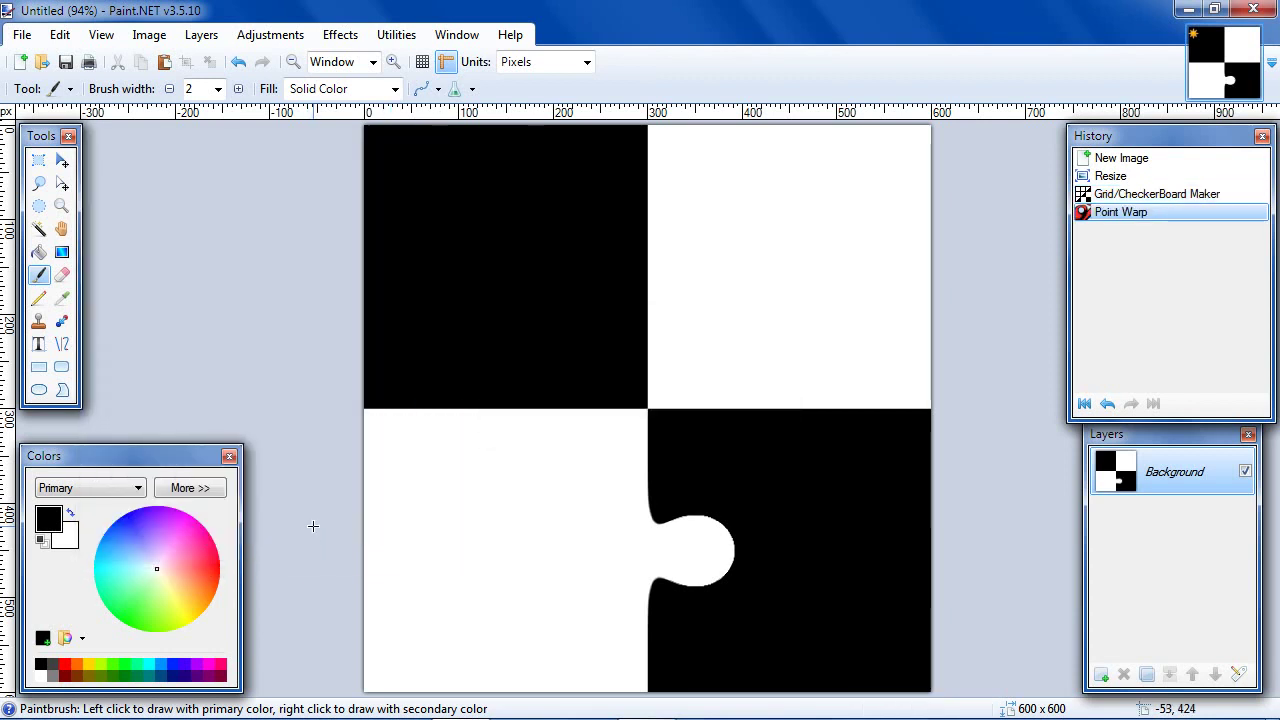
- Select a rectangle of about 104 x 182 pixels around the warped puzzle tab and copy it
left_click(39, 163)
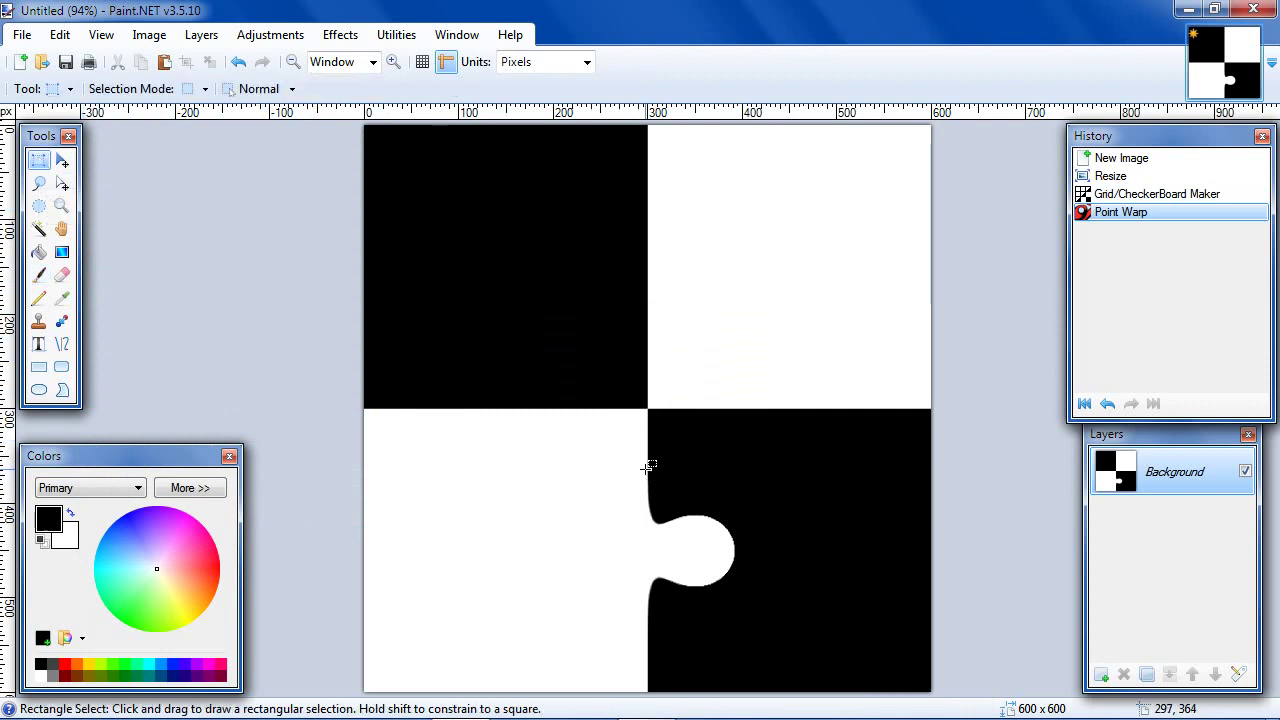
left_click_drag(644, 469, 741, 641)
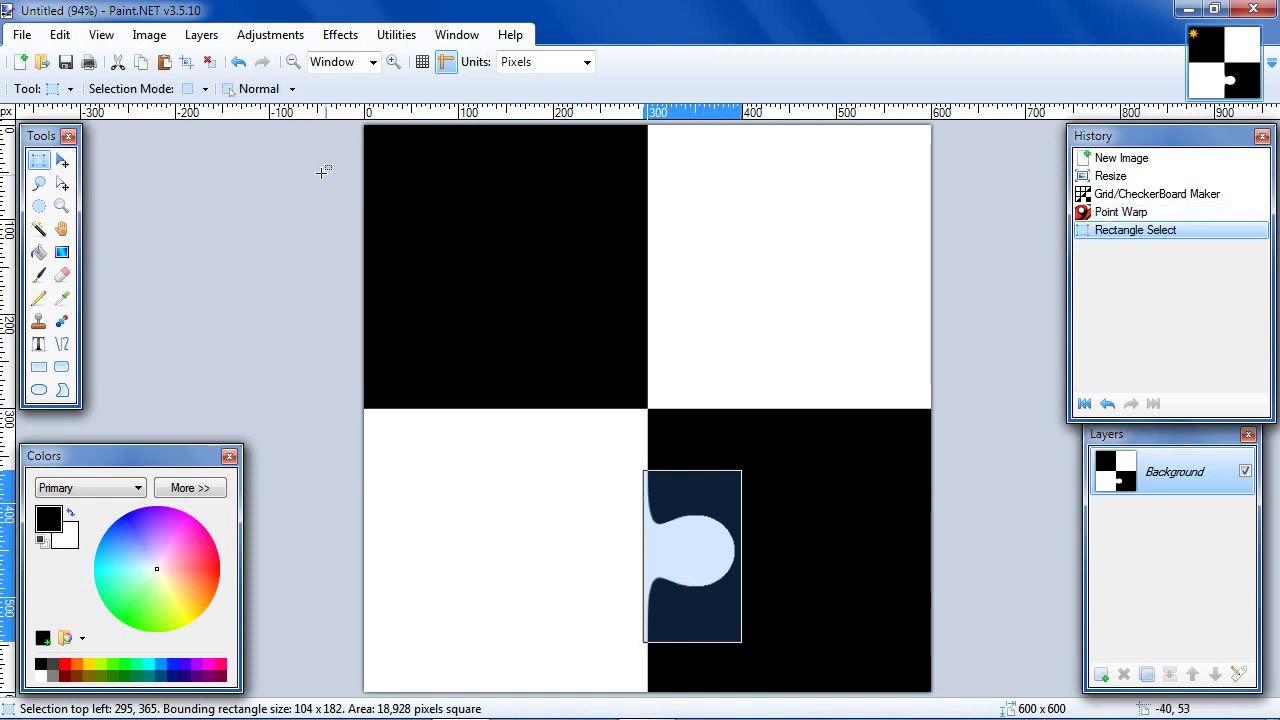
left_click(60, 36)
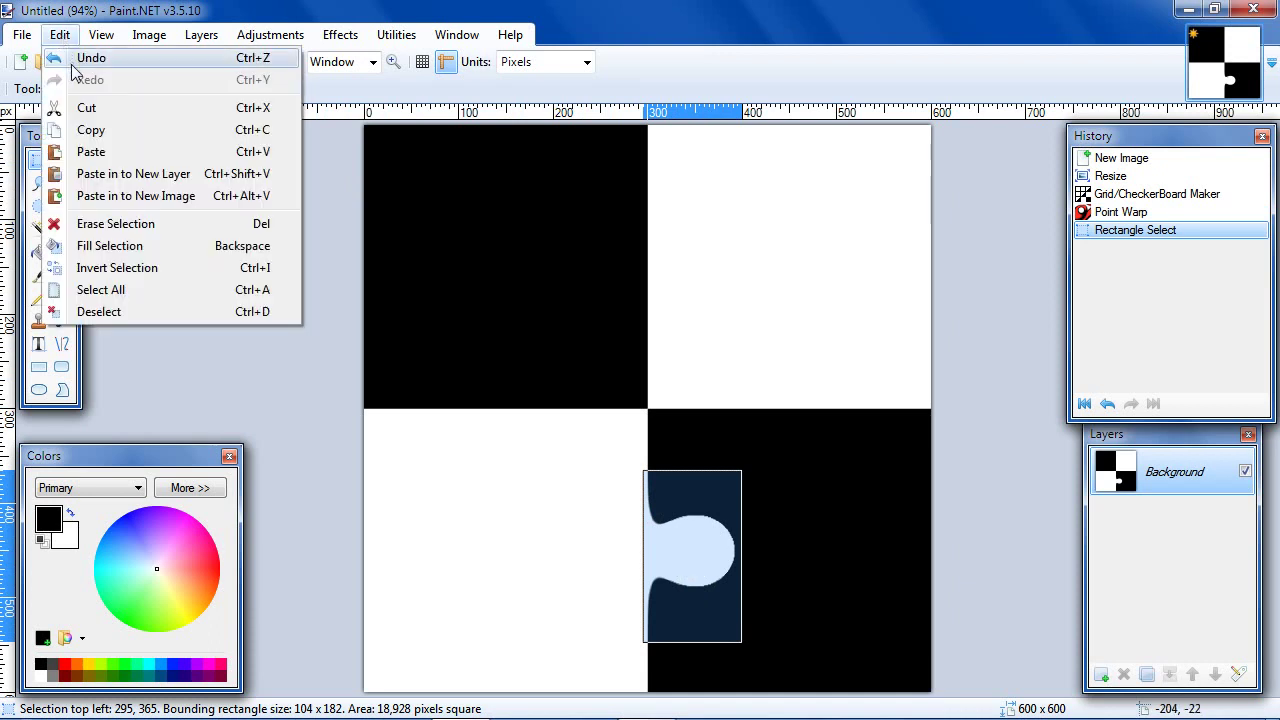
left_click(88, 131)
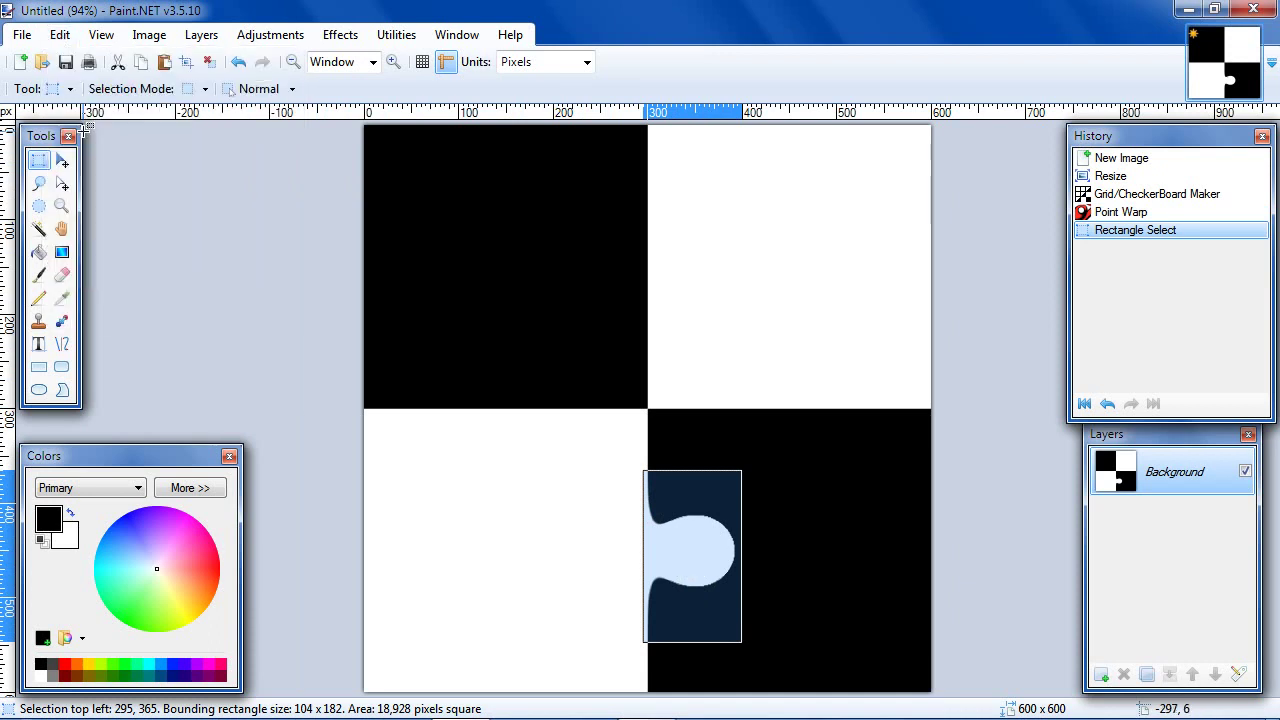
- Rotate the image 90° clockwise, then paste the copied tab onto the lower vertical edge with its colors inverted
left_click(149, 36)
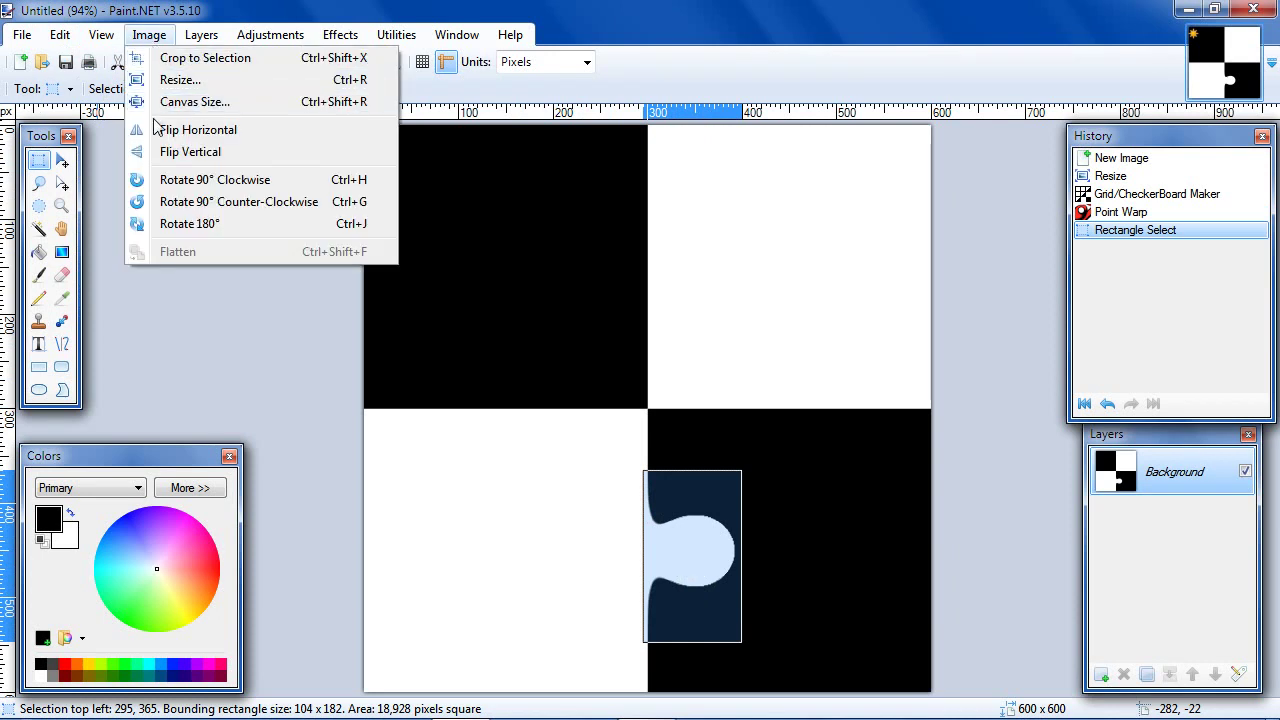
left_click(175, 183)
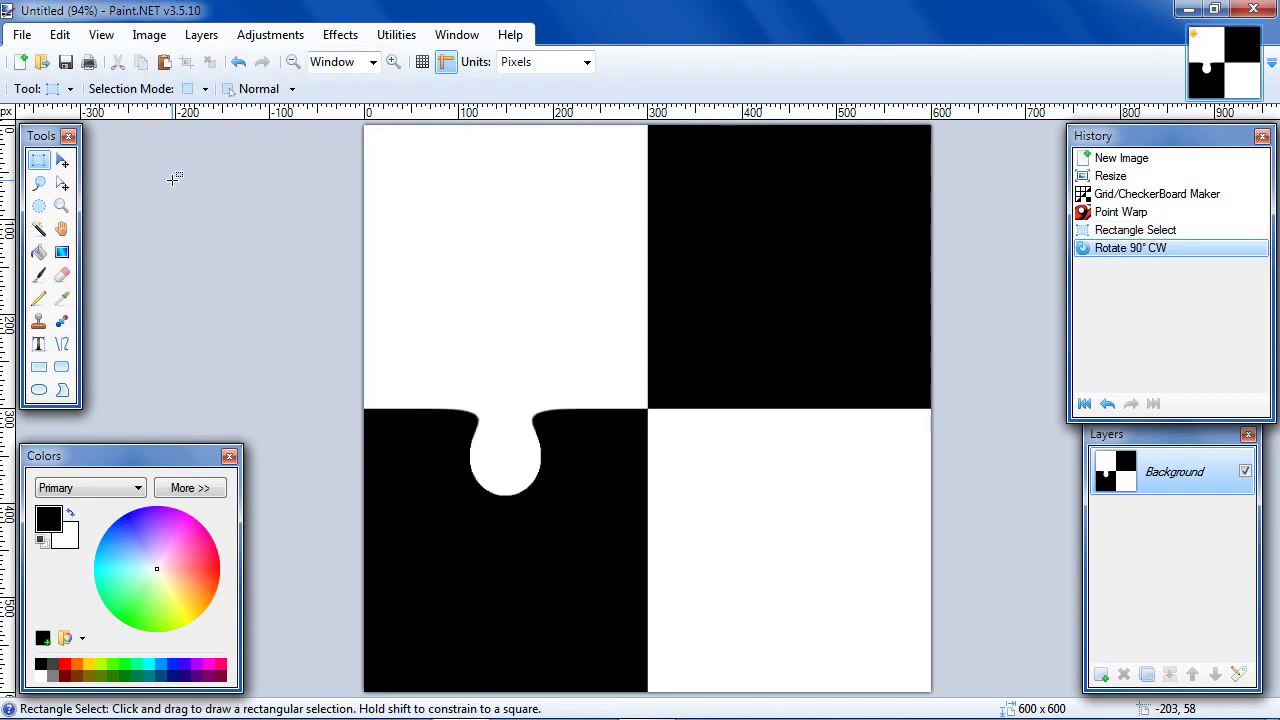
left_click(165, 63)
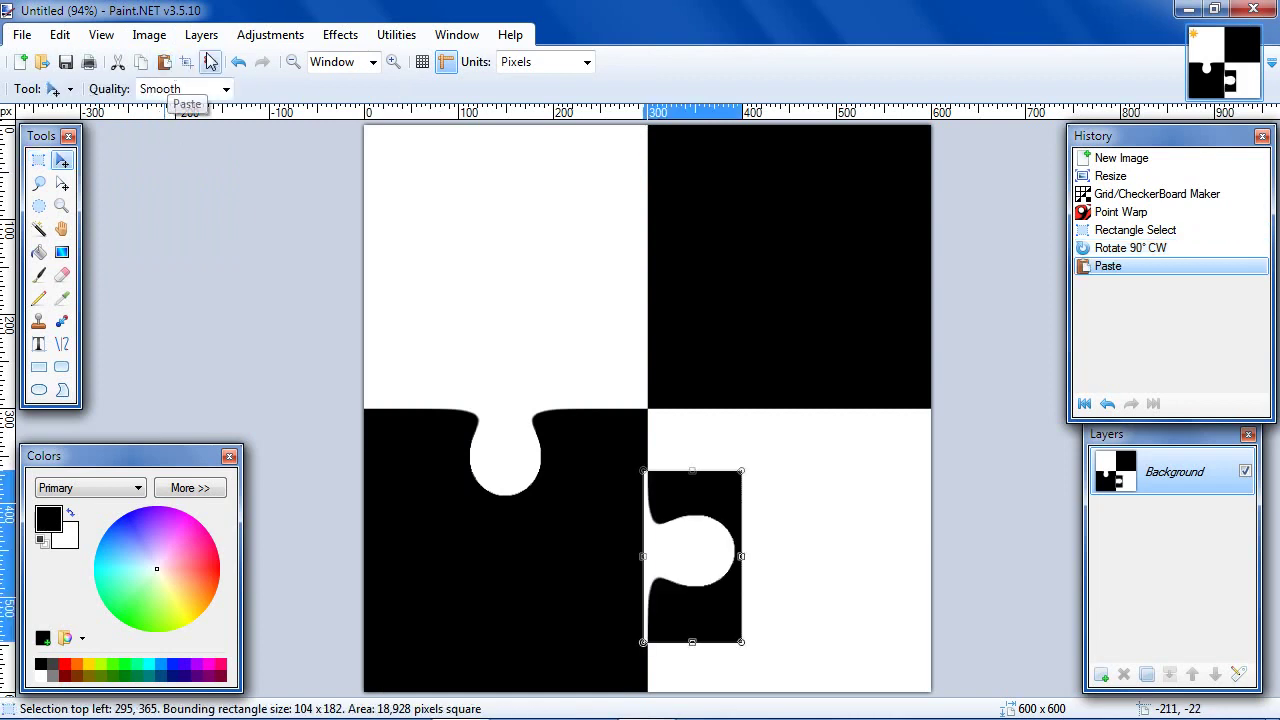
left_click(253, 43)
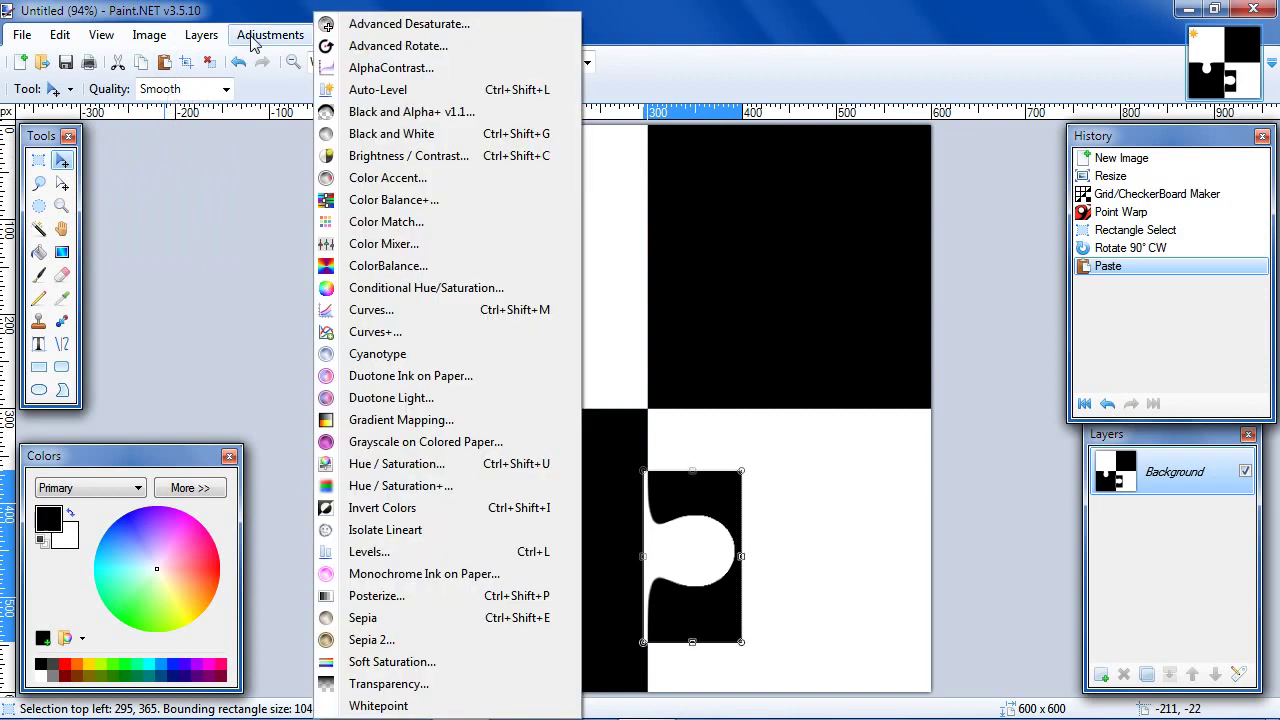
left_click(402, 508)
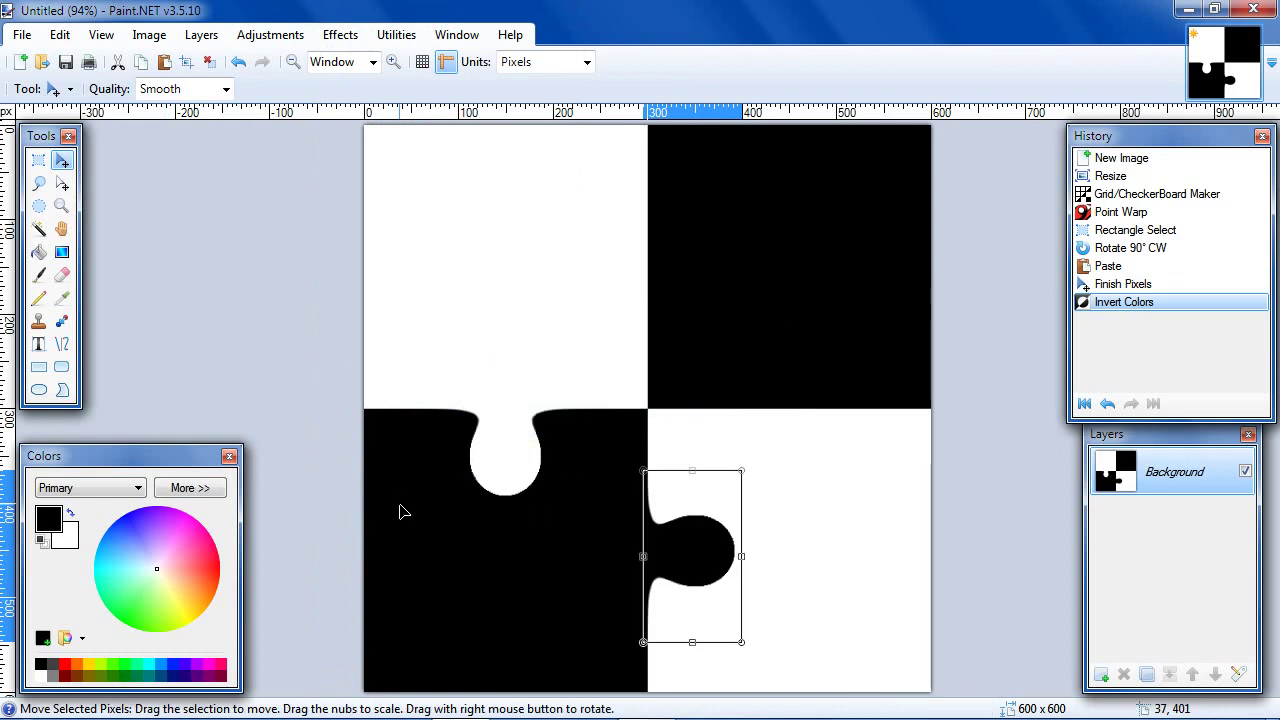
- Rotate the image 90° clockwise again and paste the copied tab in its original colors onto the lower vertical edge
left_click(150, 35)
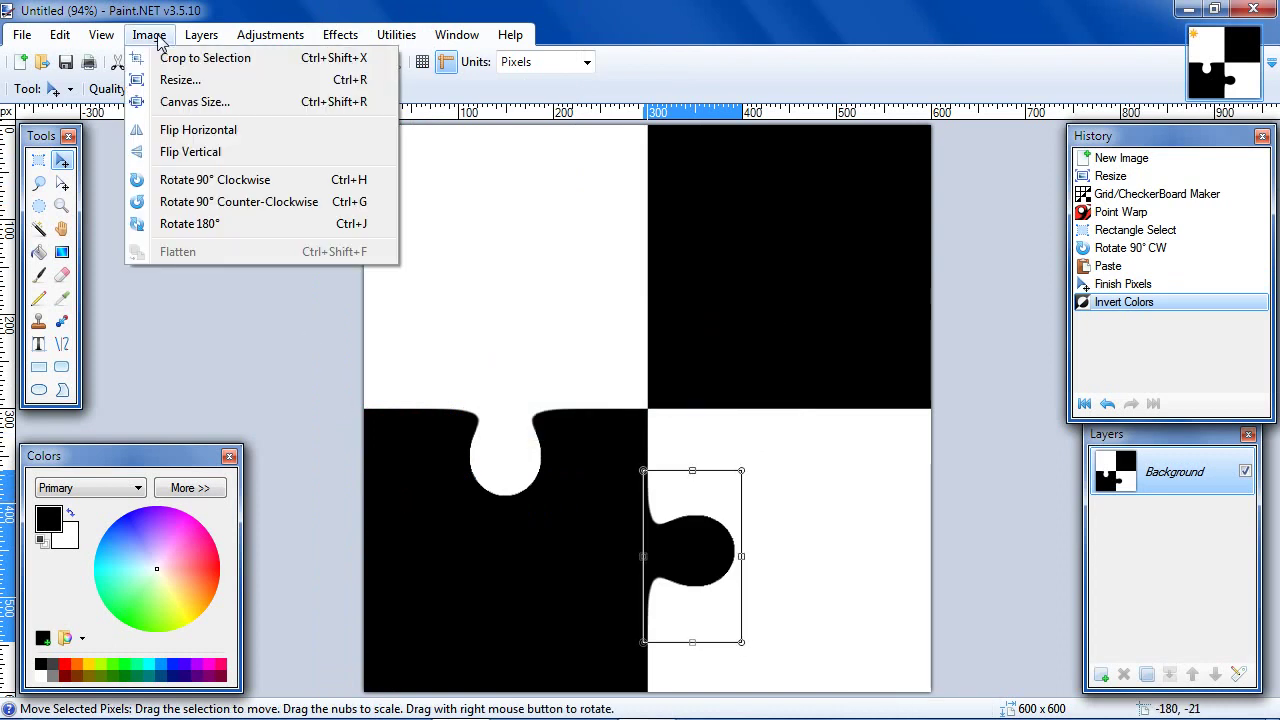
left_click(192, 181)
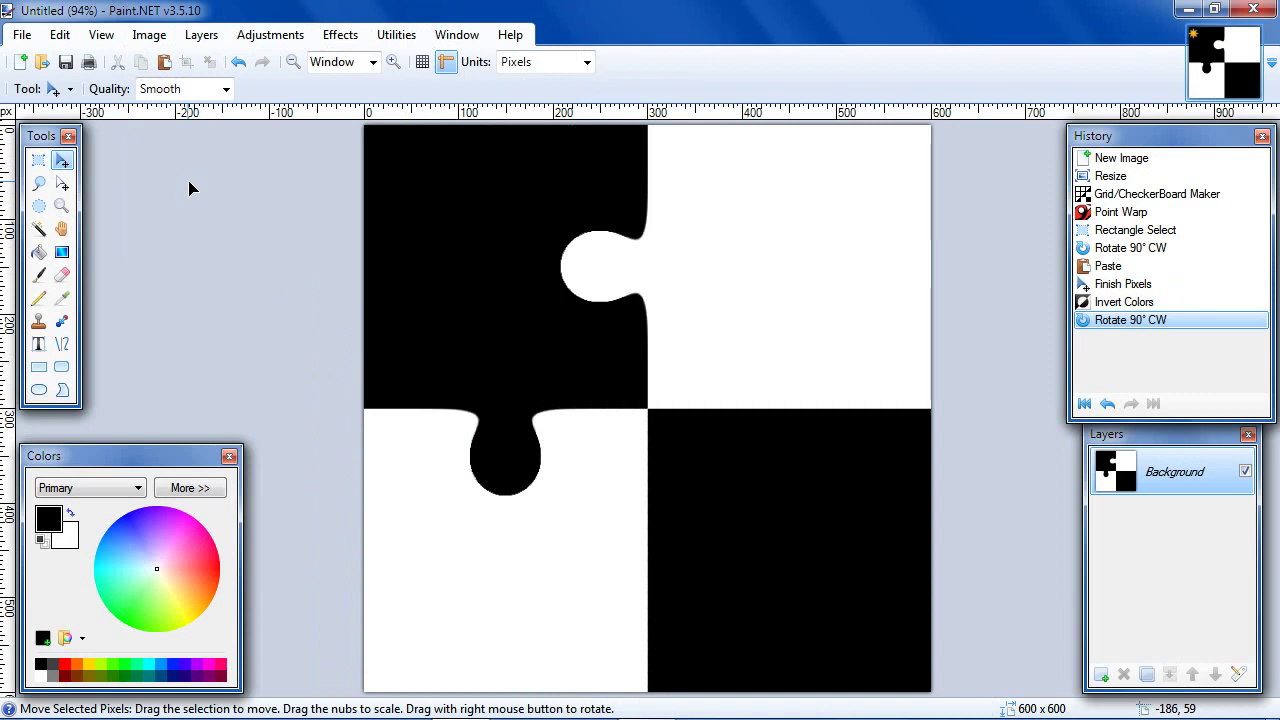
left_click(167, 63)
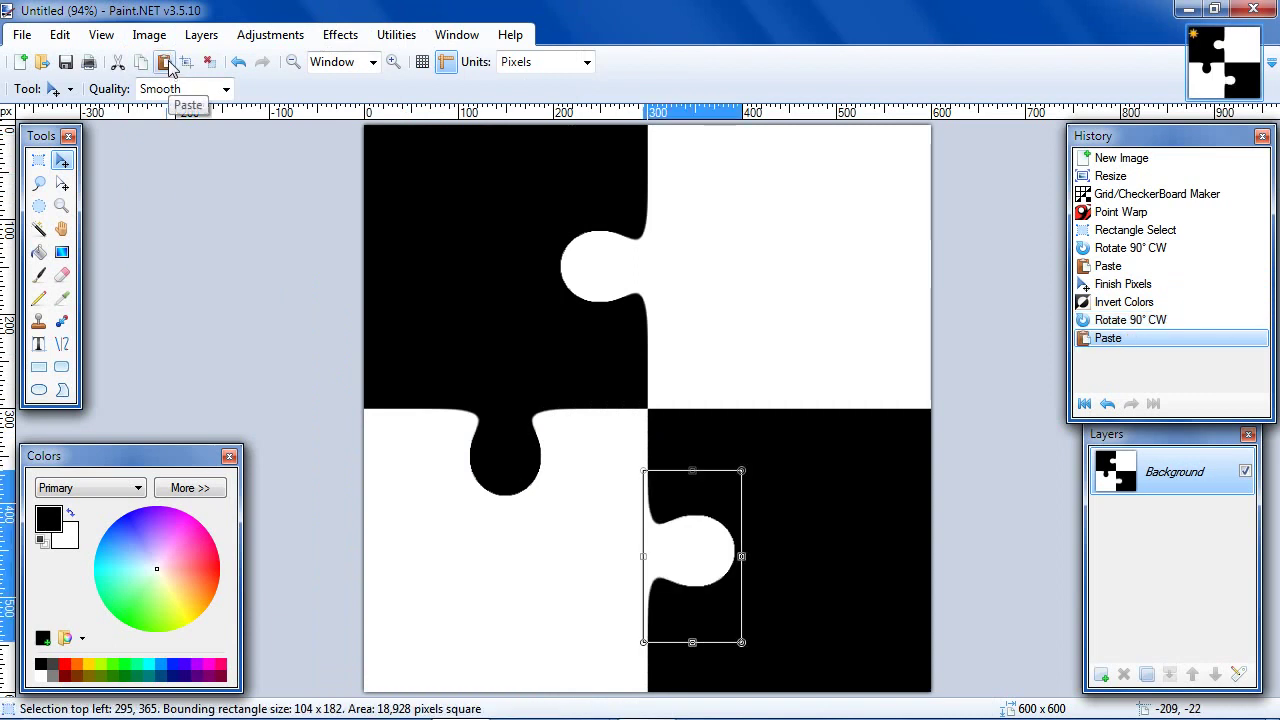
- Rotate the image 90° clockwise, paste the copied tab with inverted colors onto the lower vertical edge, and deselect it
left_click(151, 36)
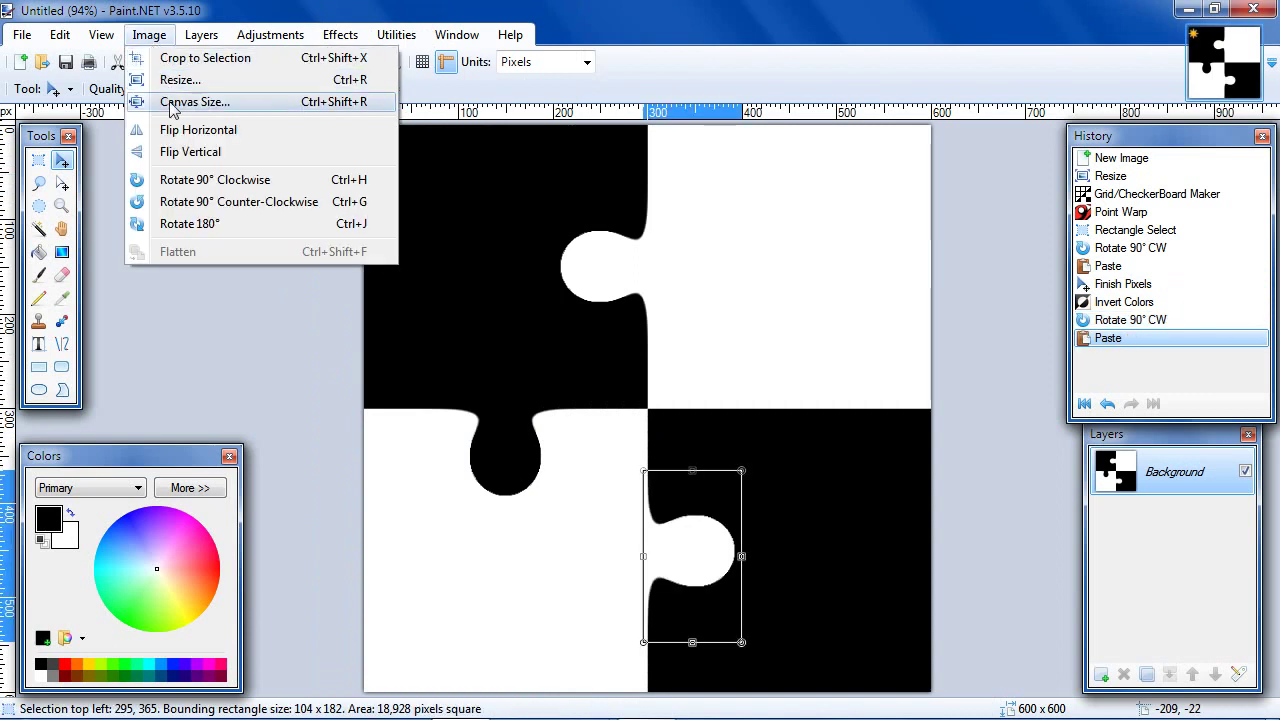
left_click(176, 184)
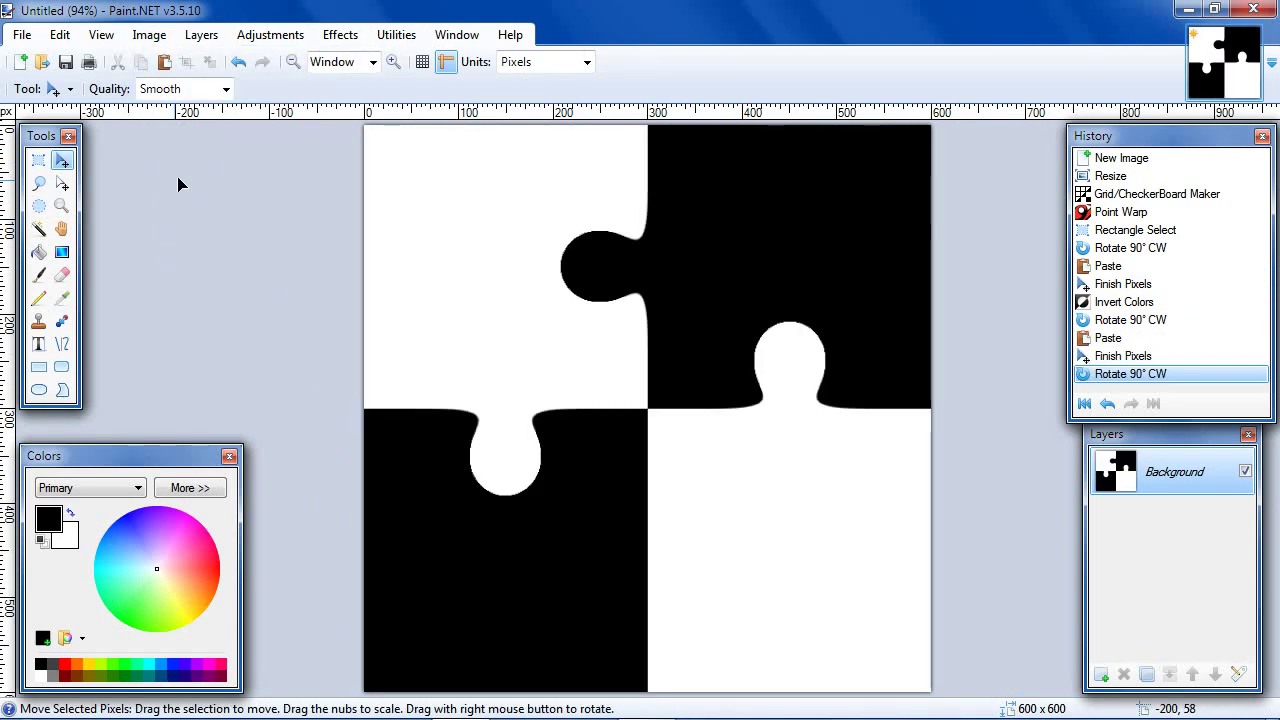
left_click(165, 63)
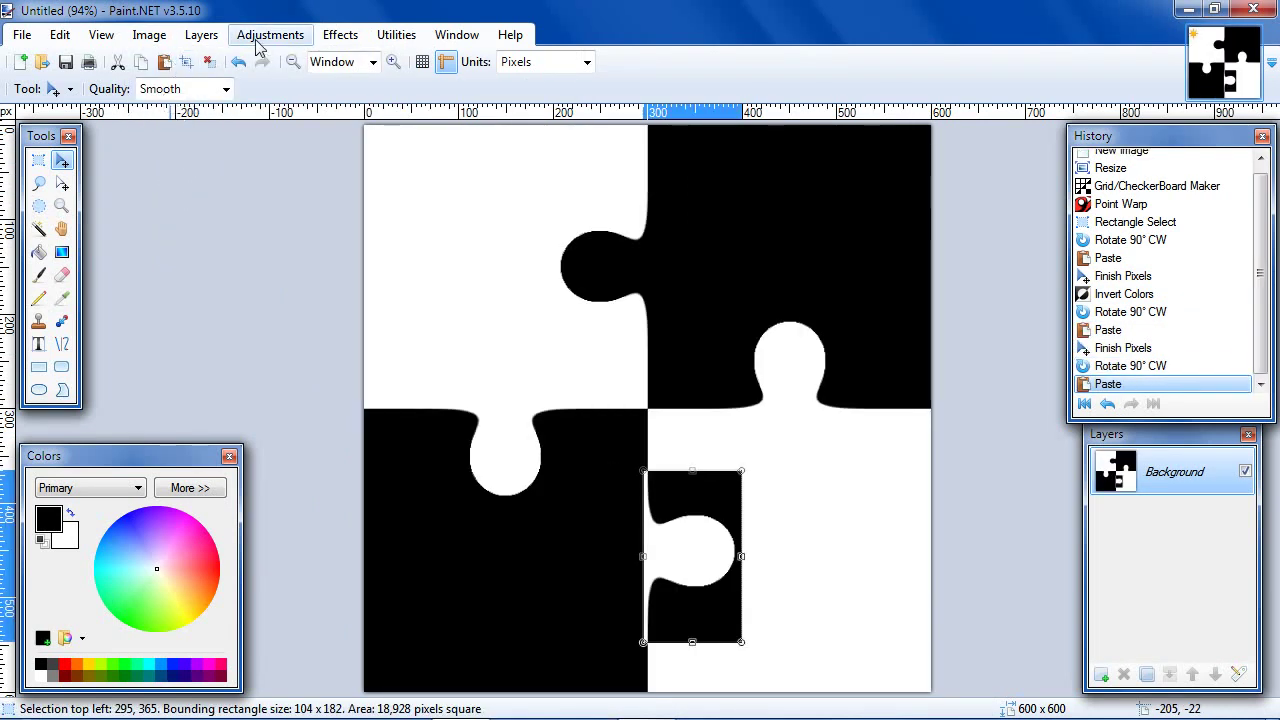
left_click(266, 35)
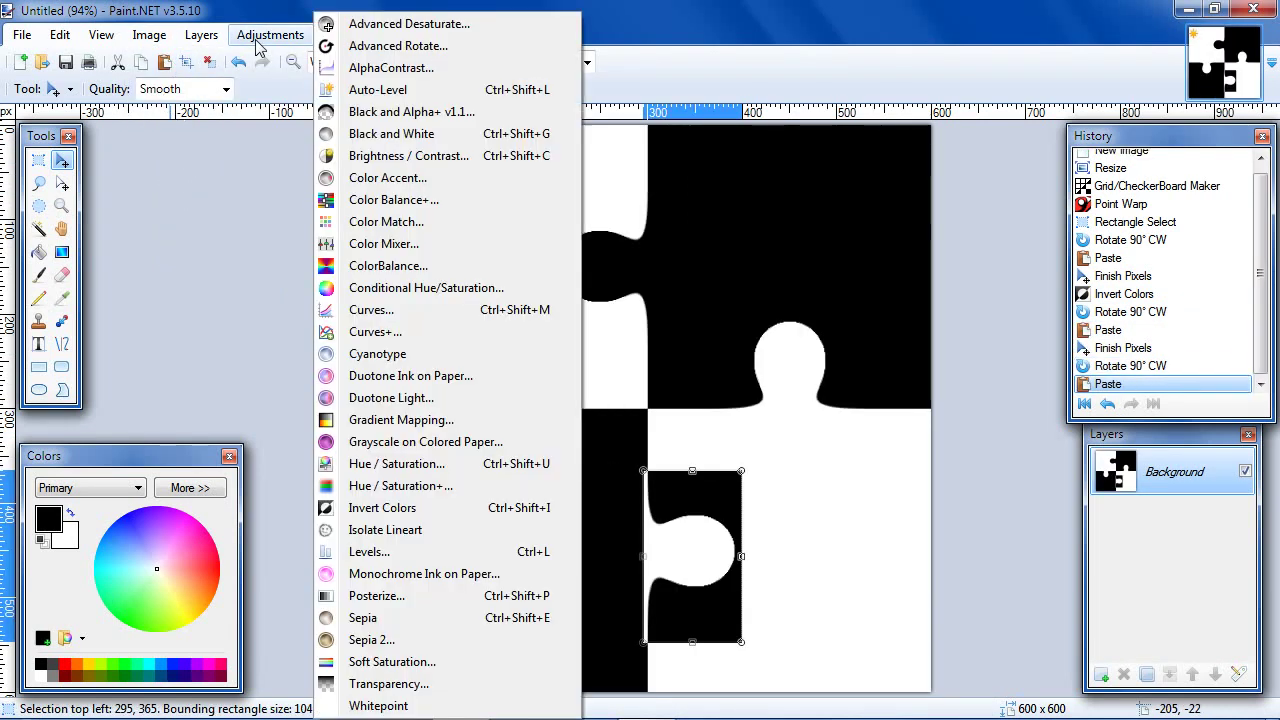
left_click(382, 508)
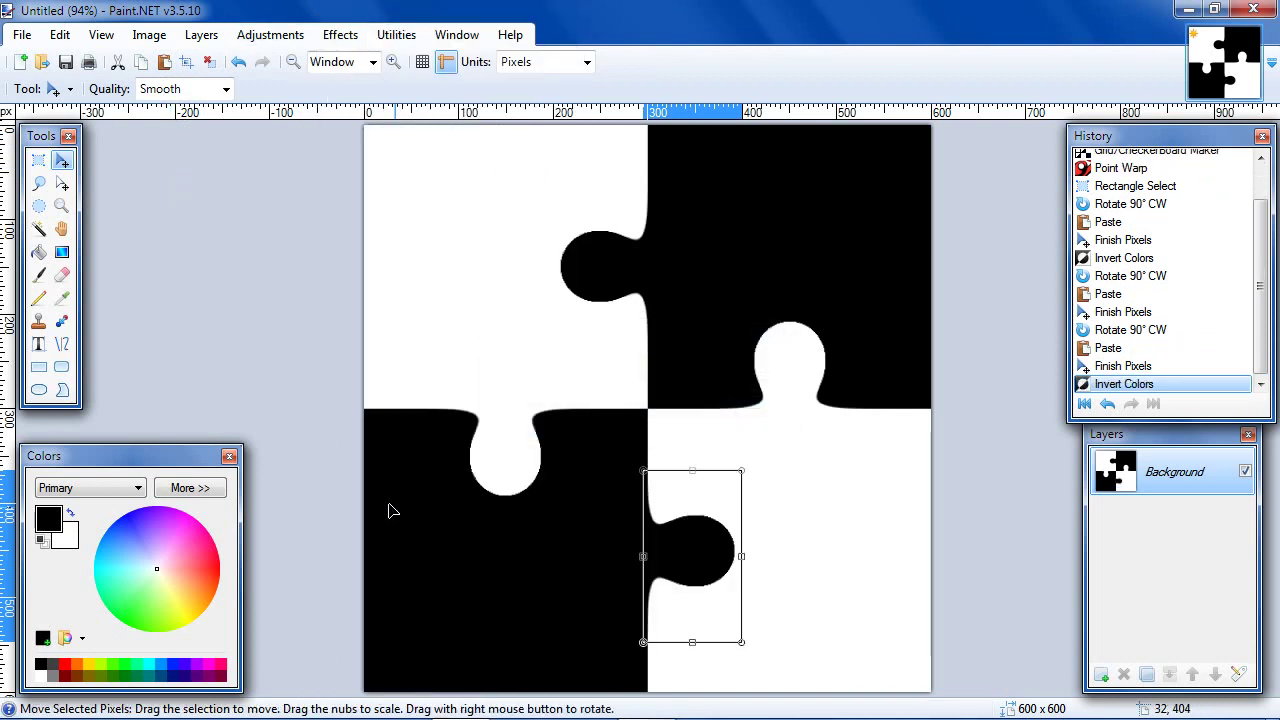
left_click(209, 62)
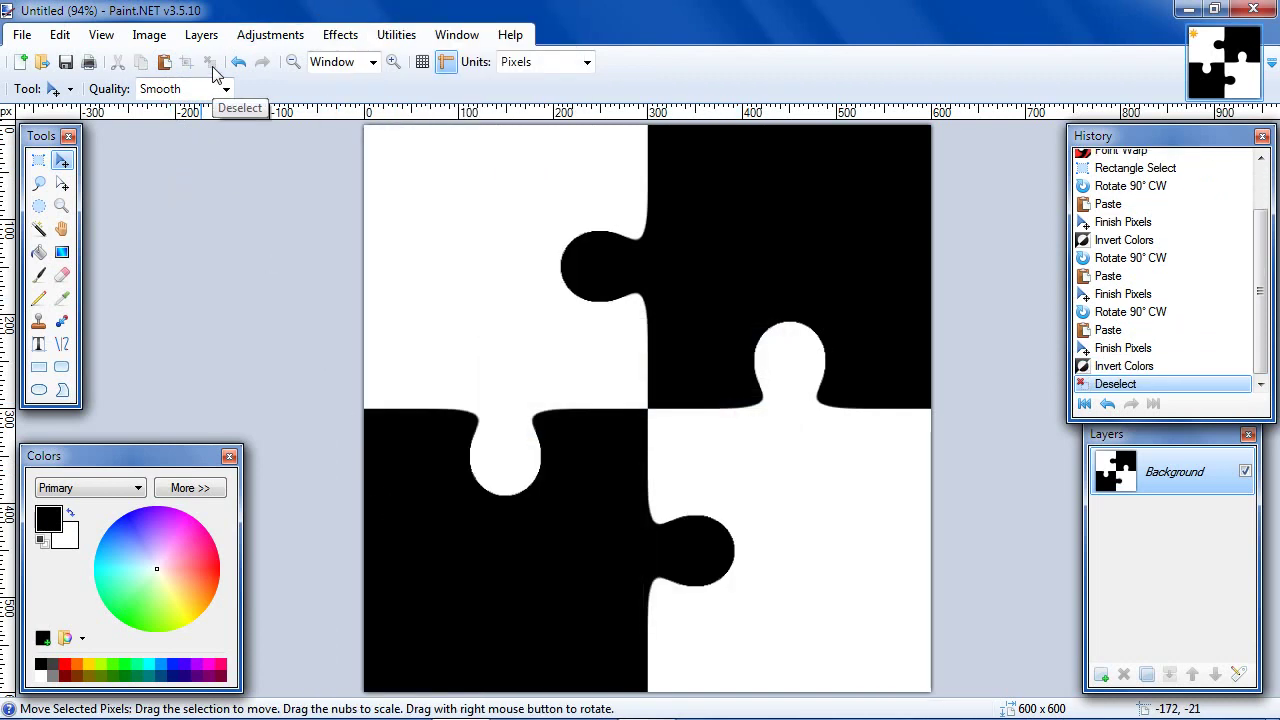
left_click(340, 36)
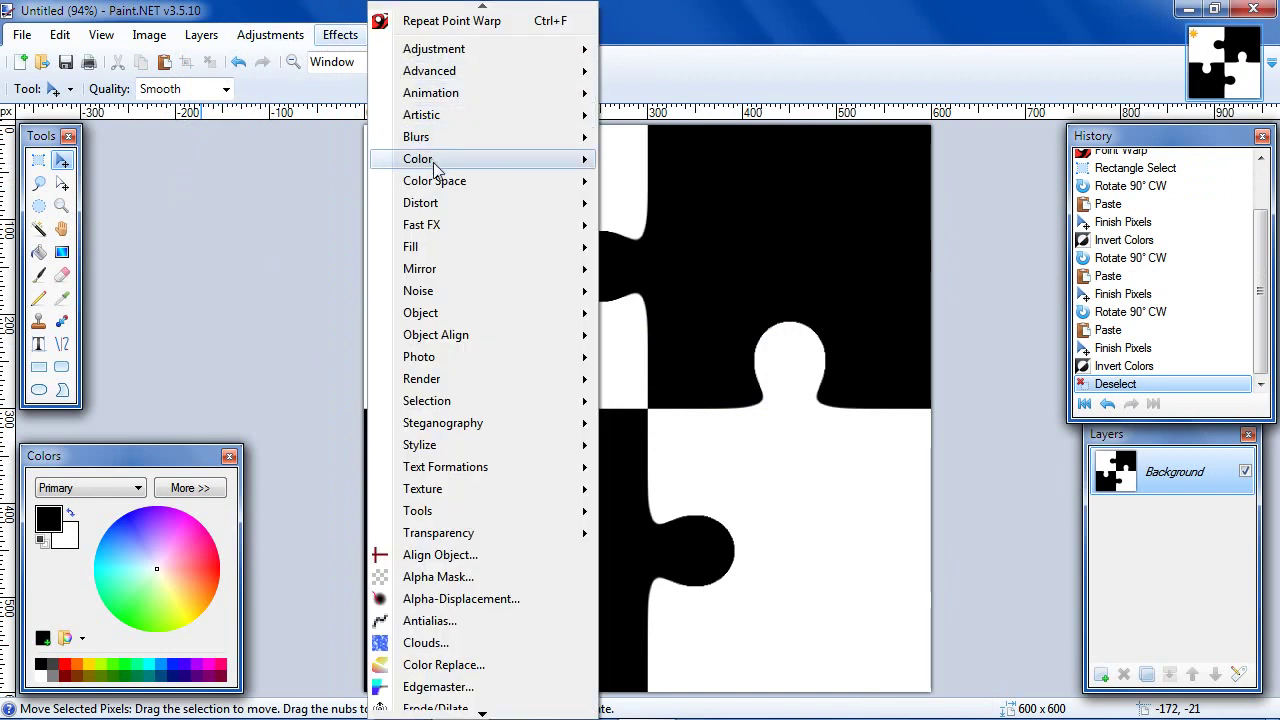
mouse_move(450, 205)
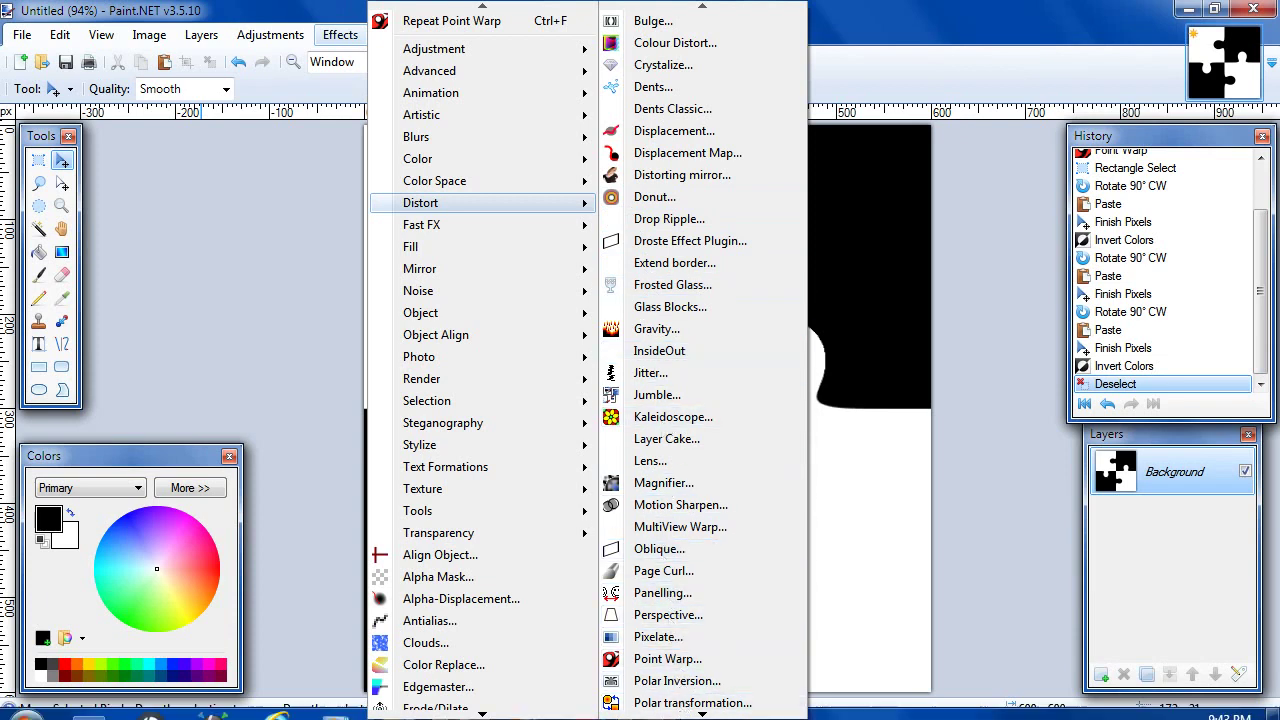
left_click(686, 712)
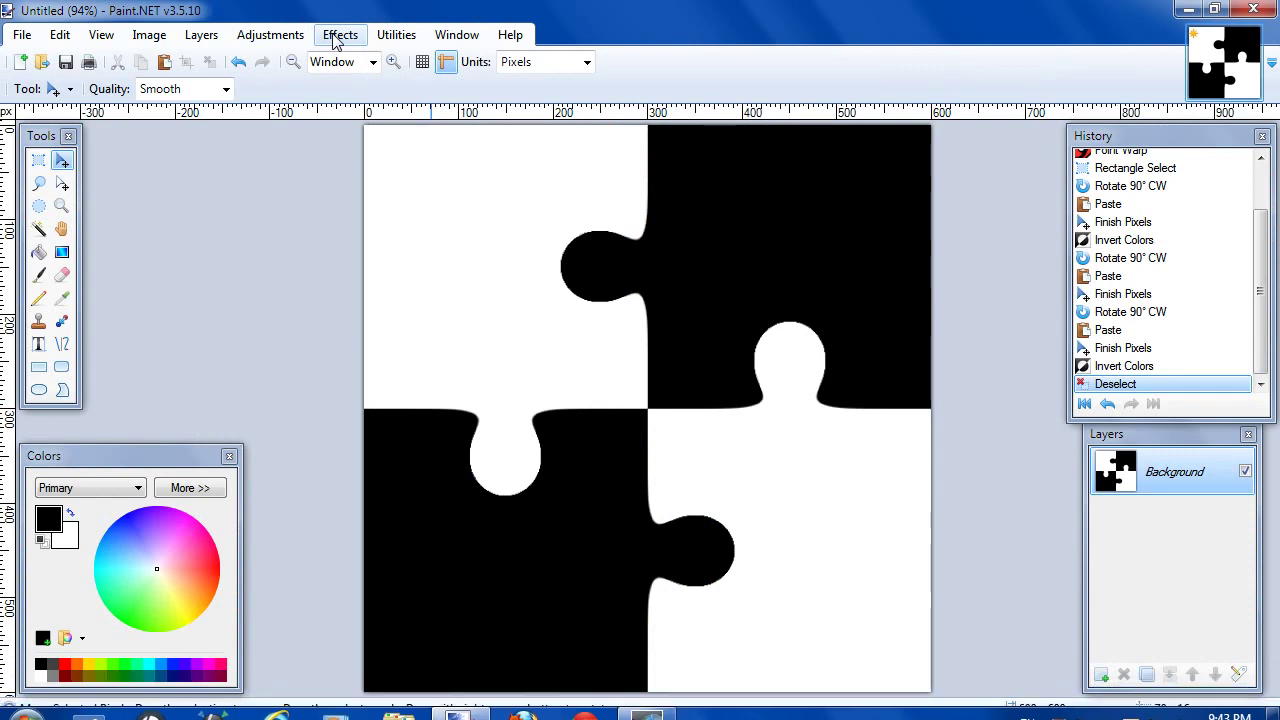
- Start the Twist distortion on the whole image with an amount of about 5.56 and a size of about 0.61
left_click(339, 37)
mouse_move(449, 200)
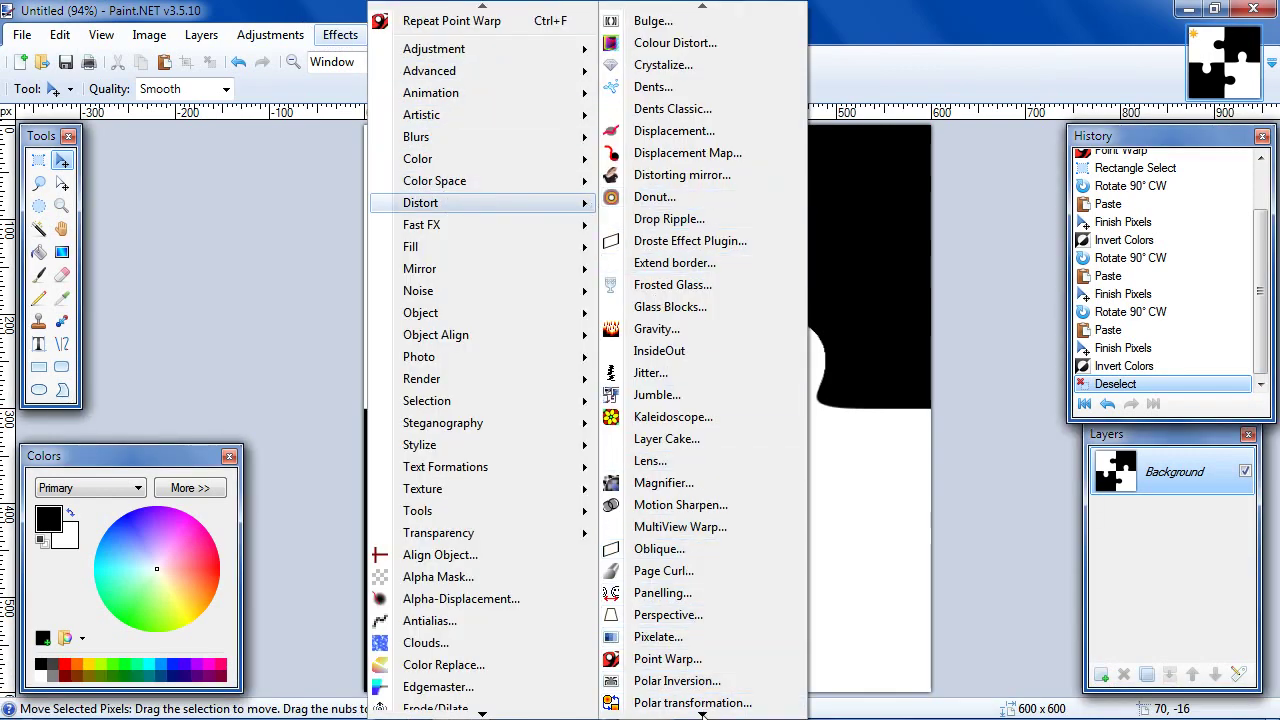
mouse_move(705, 714)
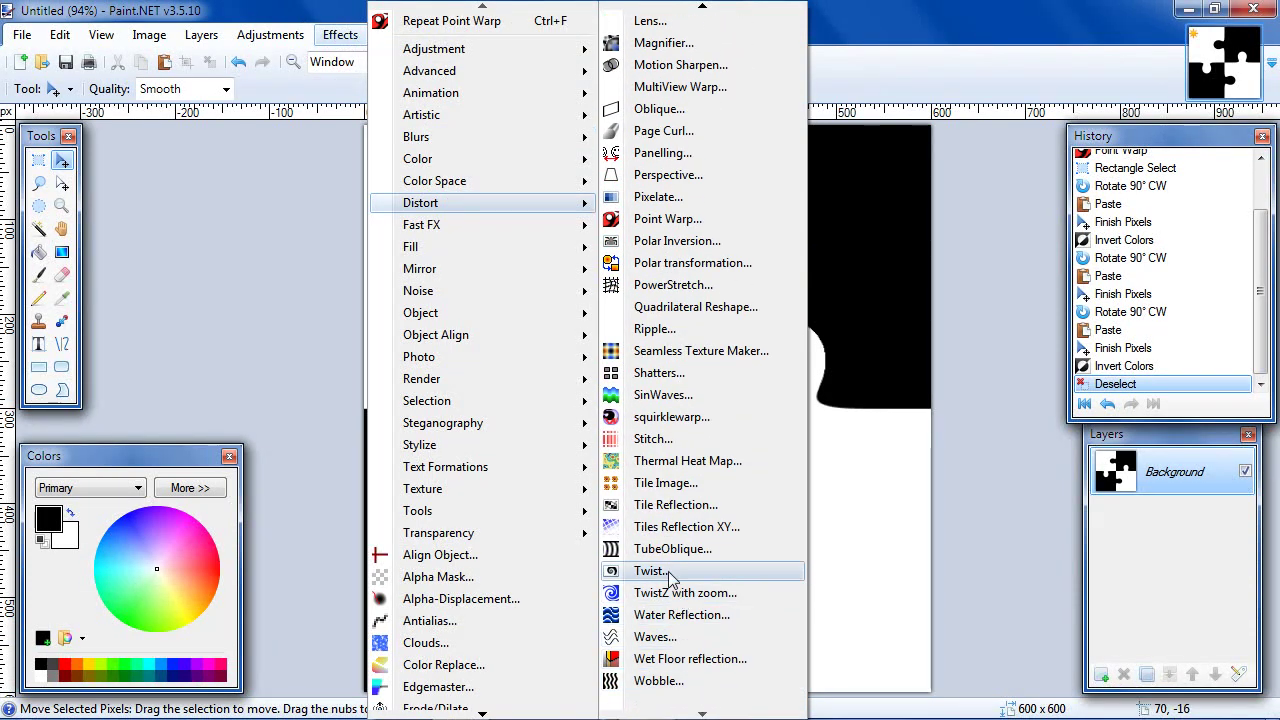
left_click(650, 571)
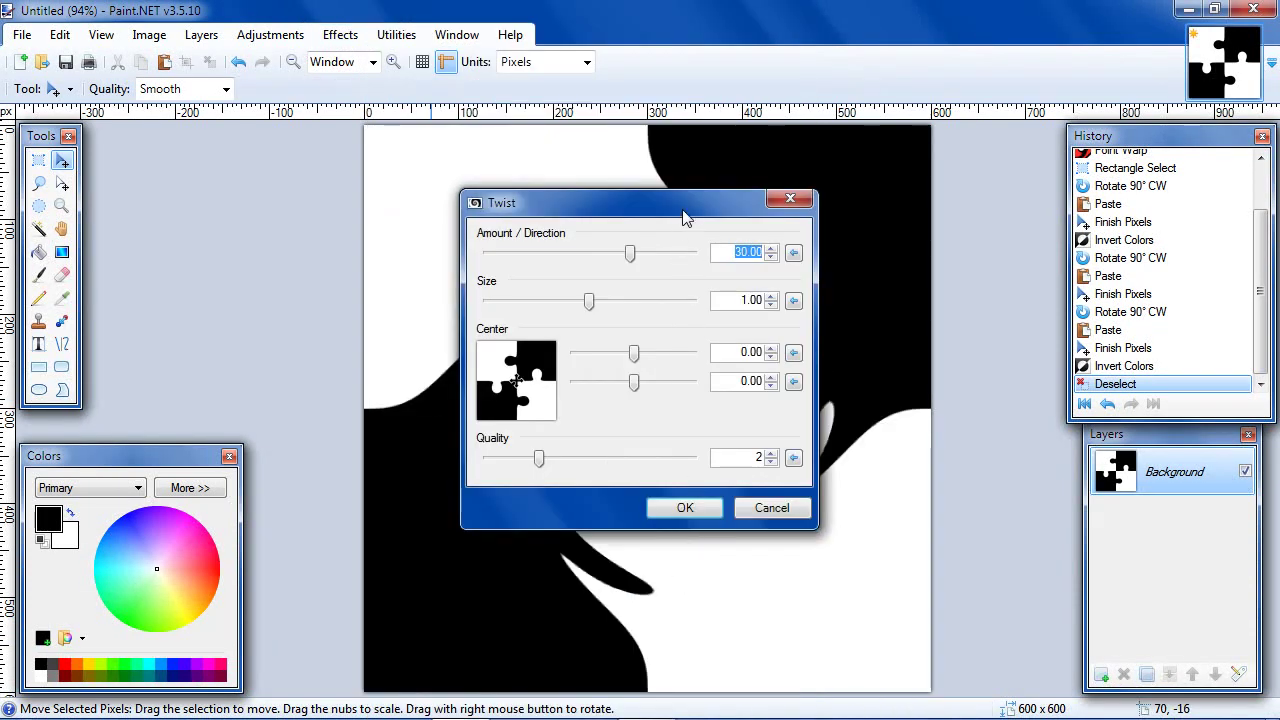
left_click_drag(685, 218, 280, 188)
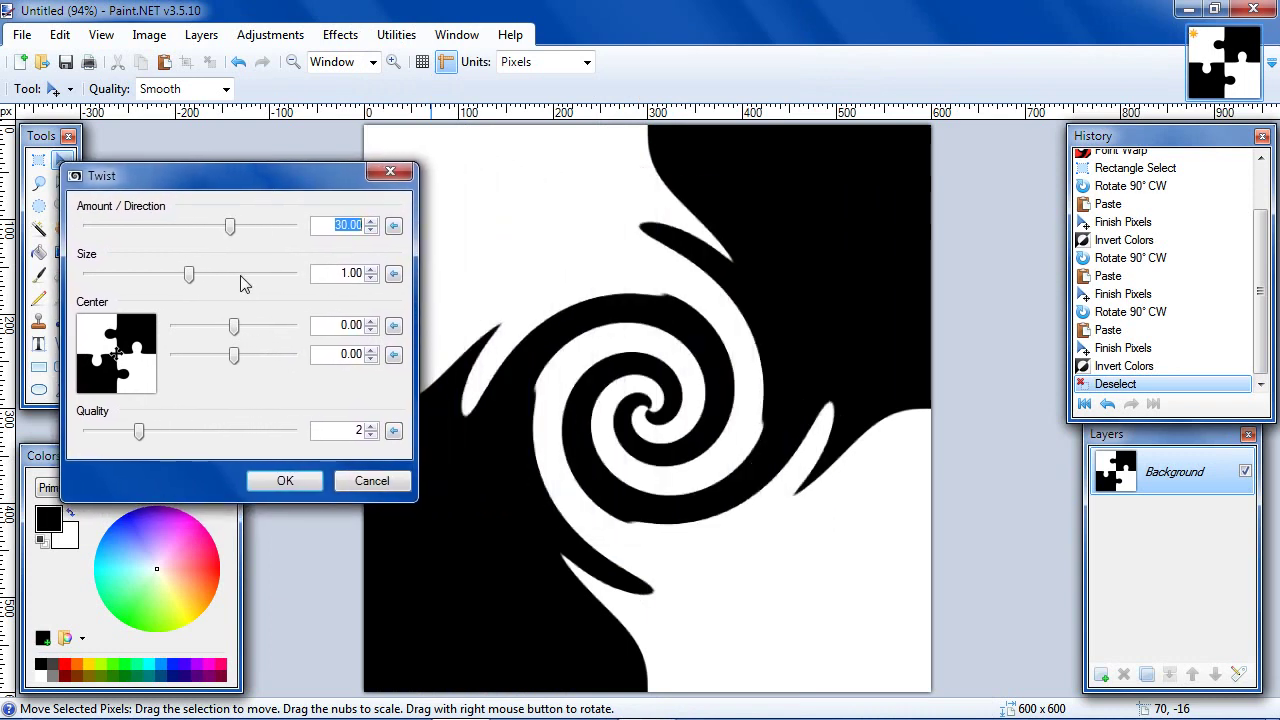
left_click_drag(230, 226, 208, 226)
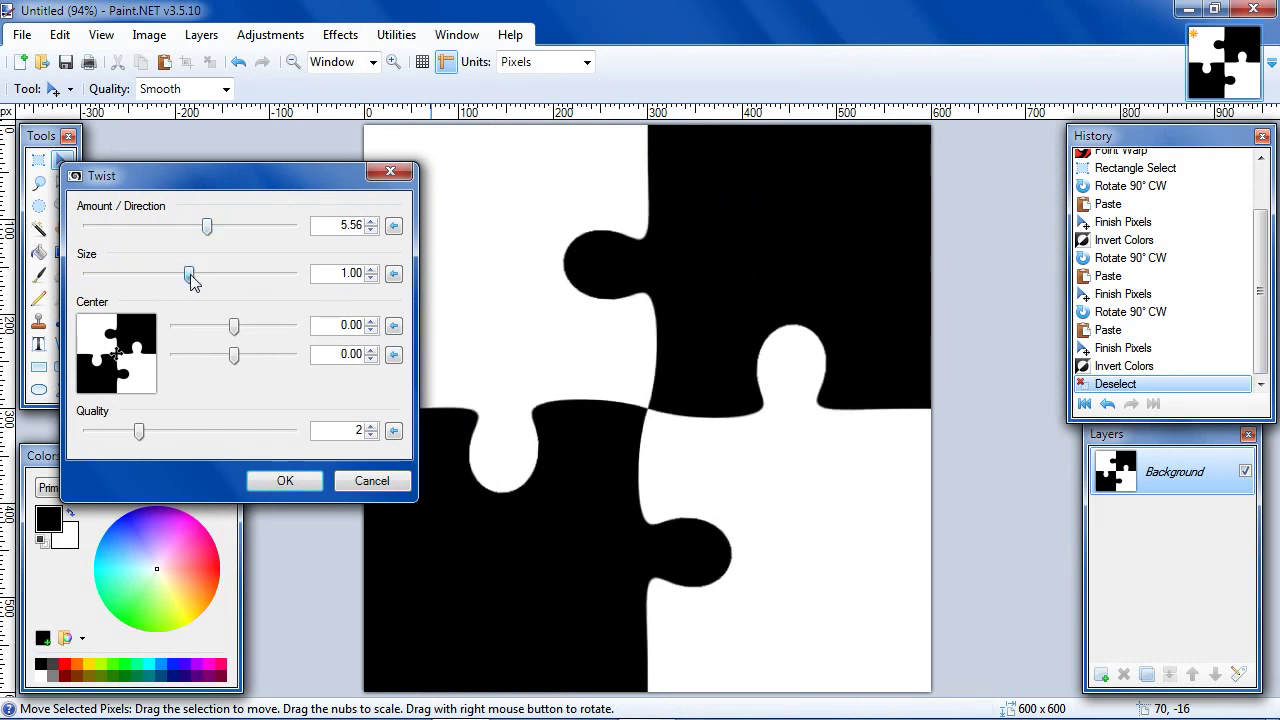
left_click_drag(190, 274, 150, 277)
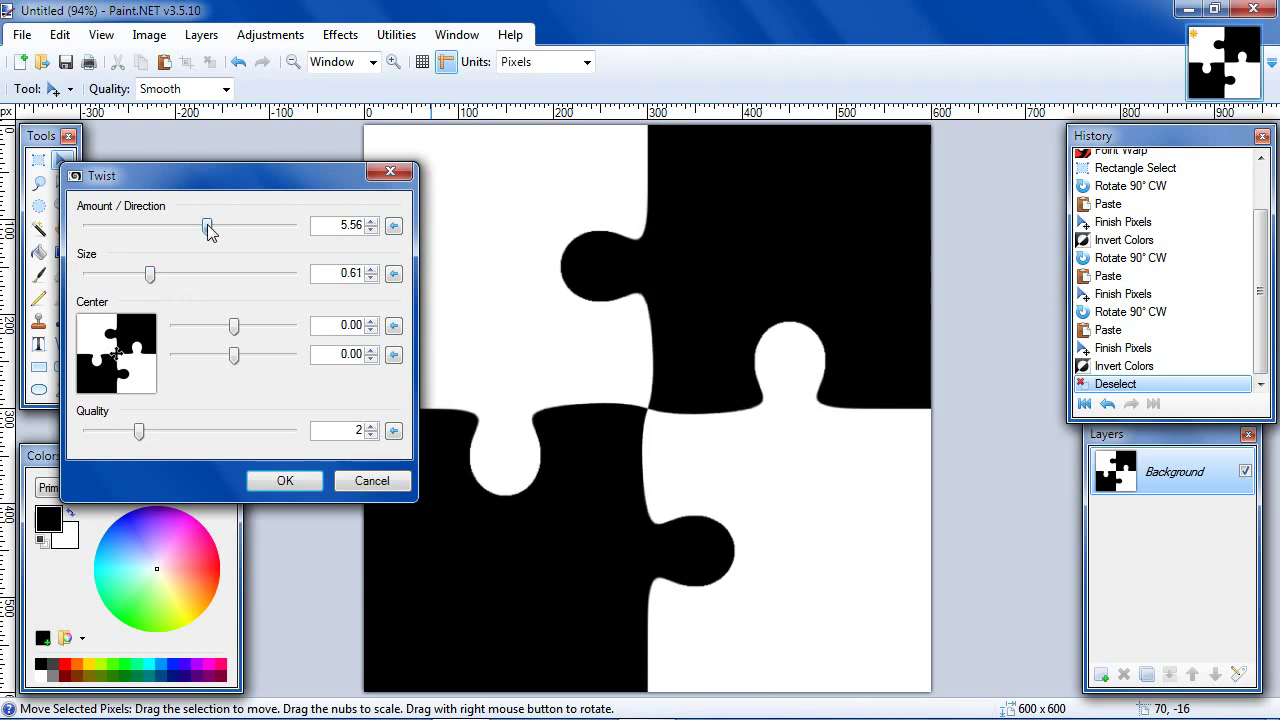
- Refine the Twist to an amount of 5.94 and a size of 0.67, and apply it
left_click_drag(207, 224, 209, 224)
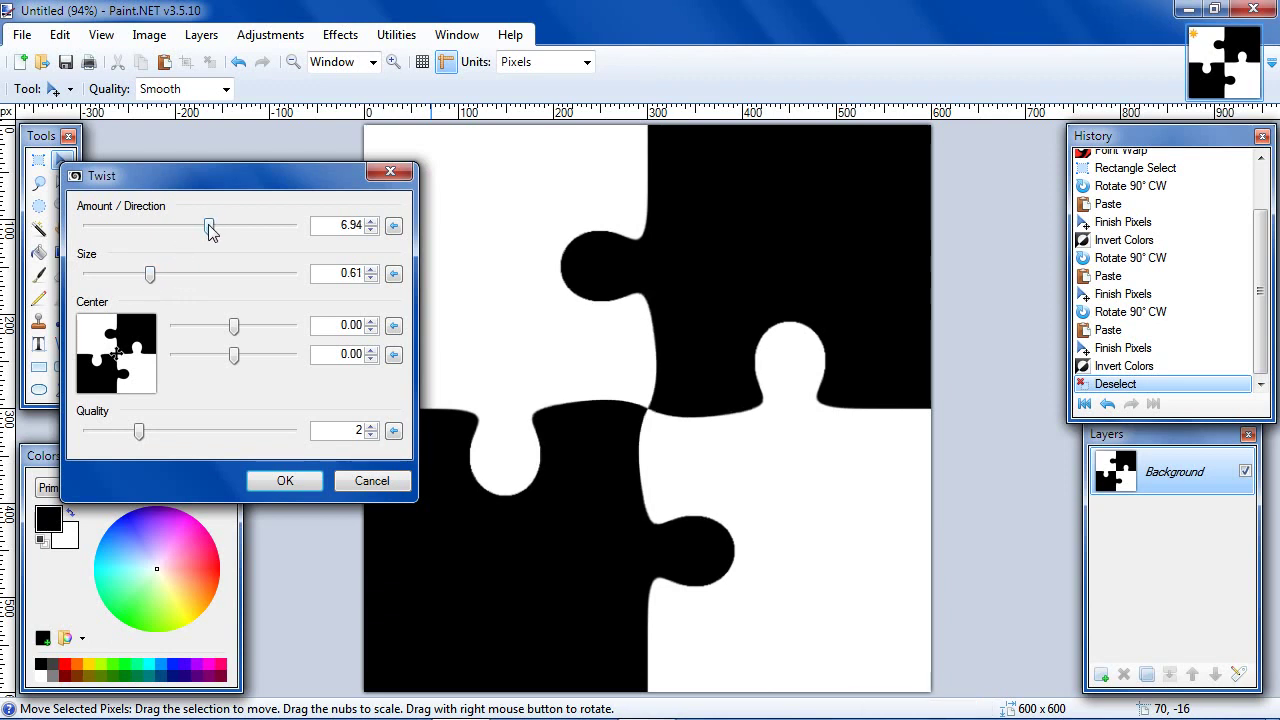
left_click(370, 231)
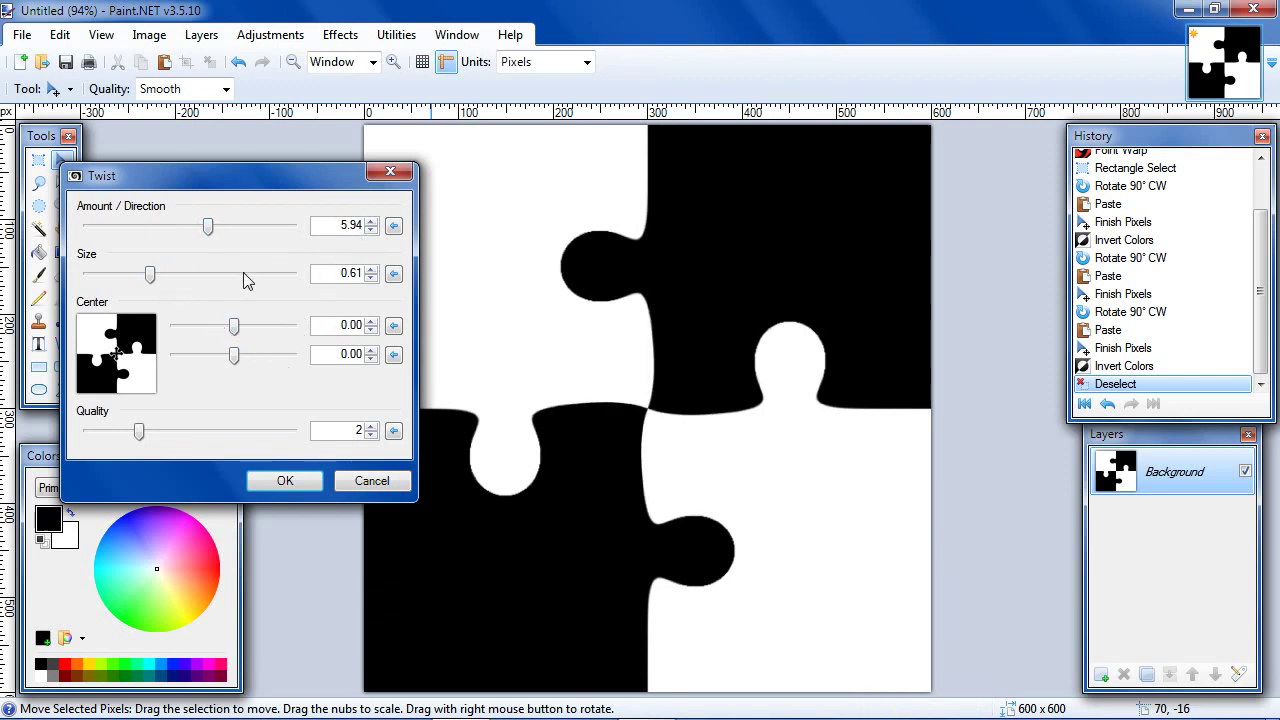
left_click(371, 279)
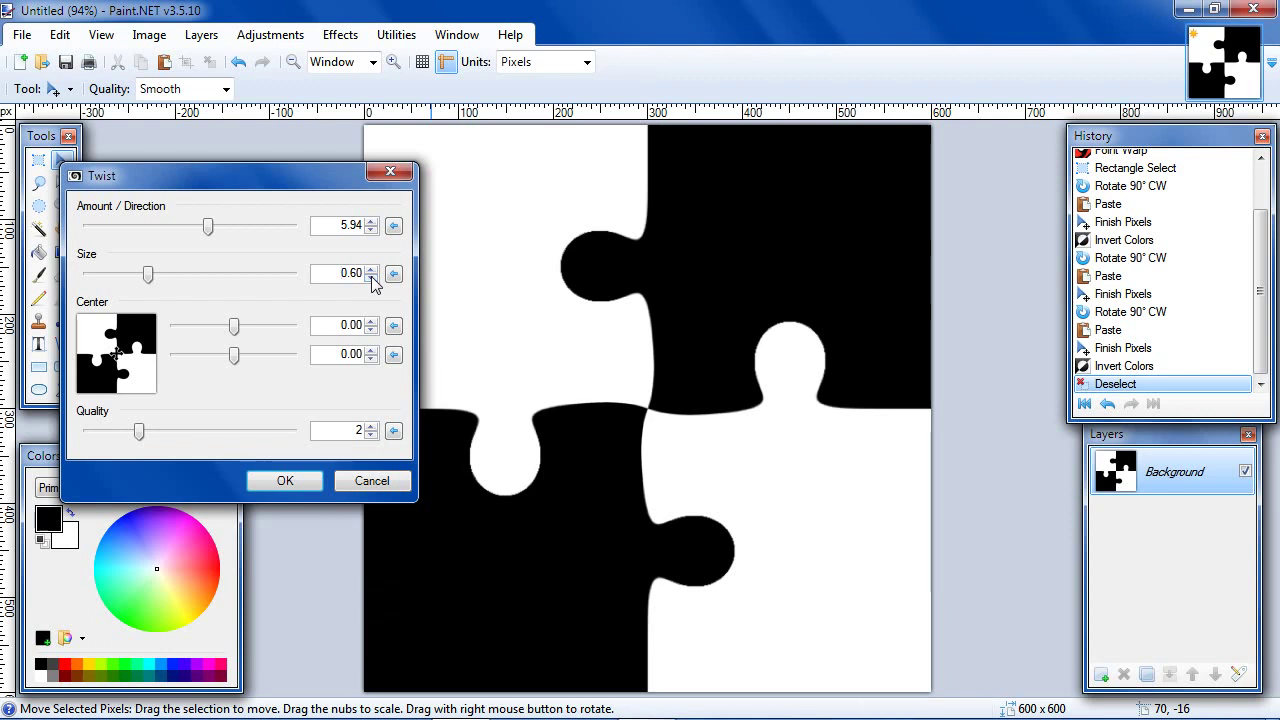
left_click(371, 280)
left_click(371, 268)
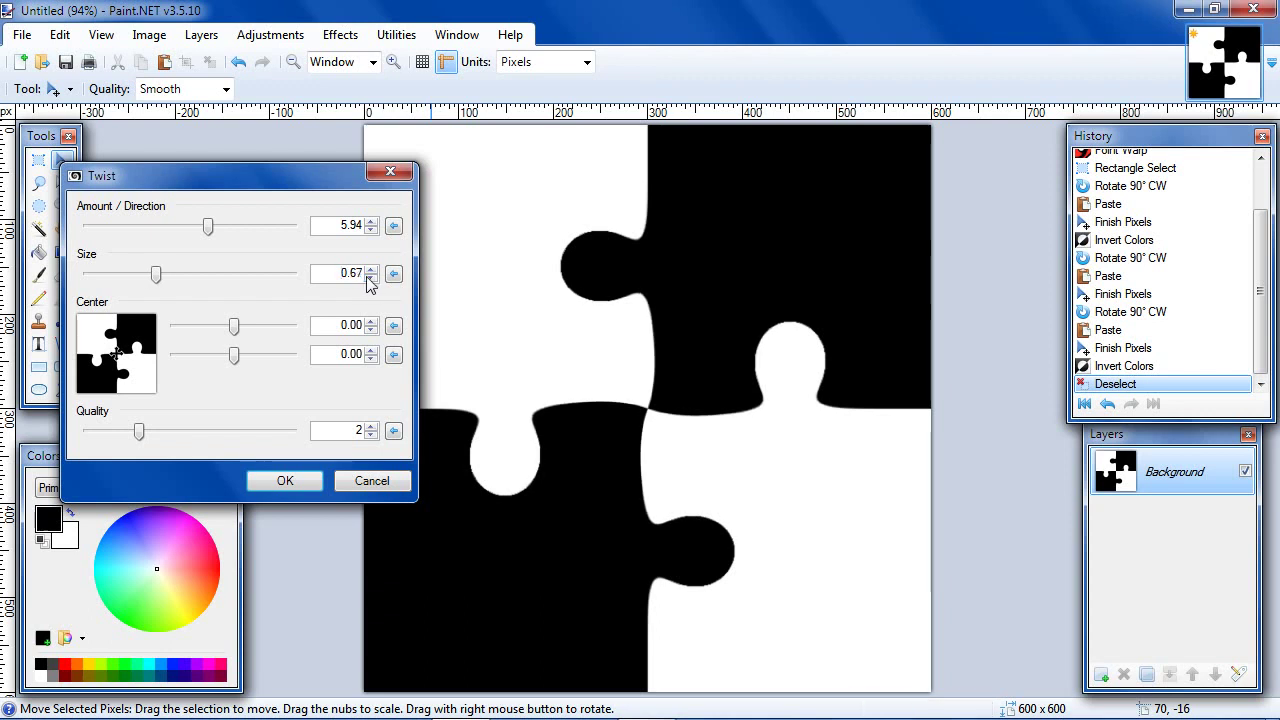
left_click(299, 477)
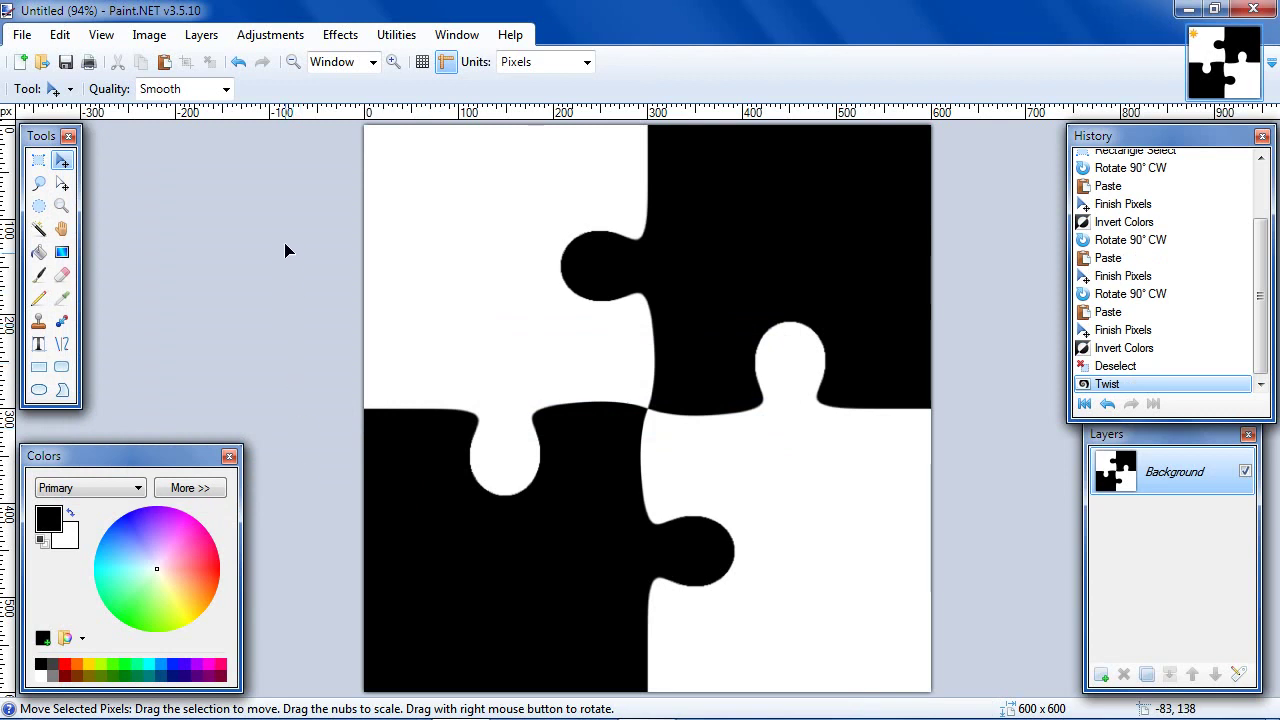
- Run the SeamlessHelper effect on the image to bring the plain outer edges to the center
left_click(338, 36)
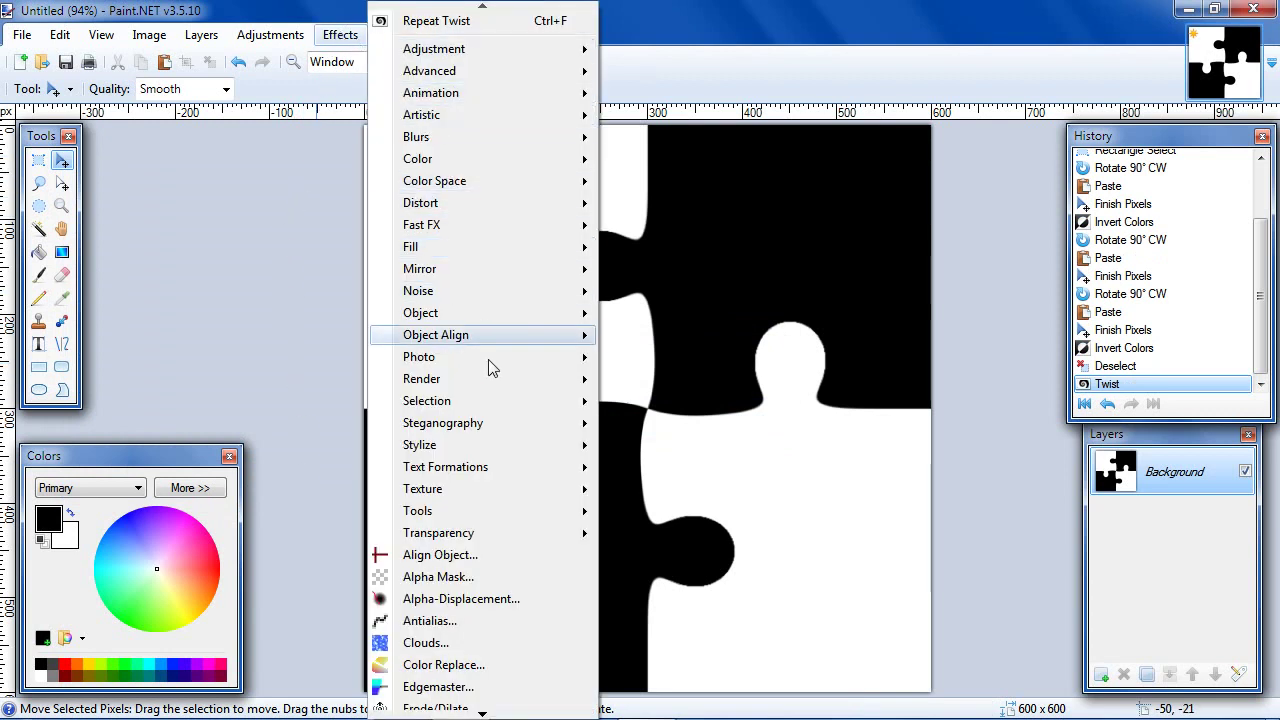
mouse_move(482, 536)
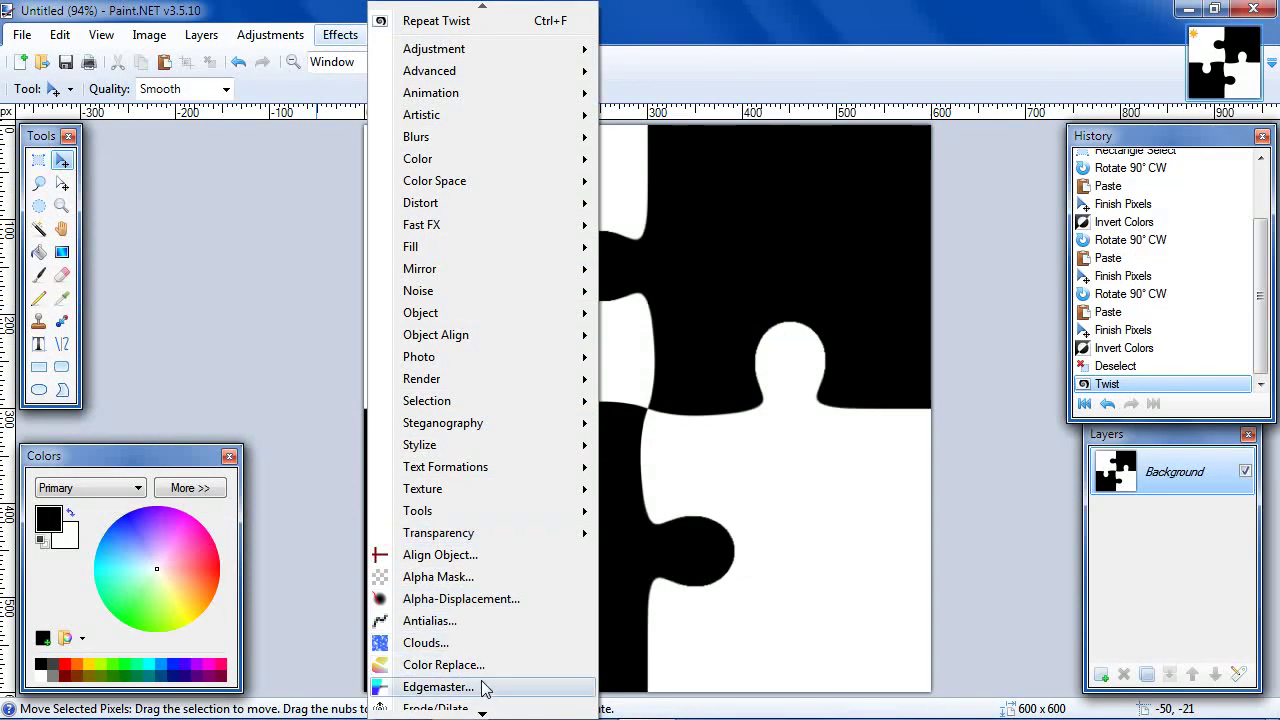
mouse_move(481, 714)
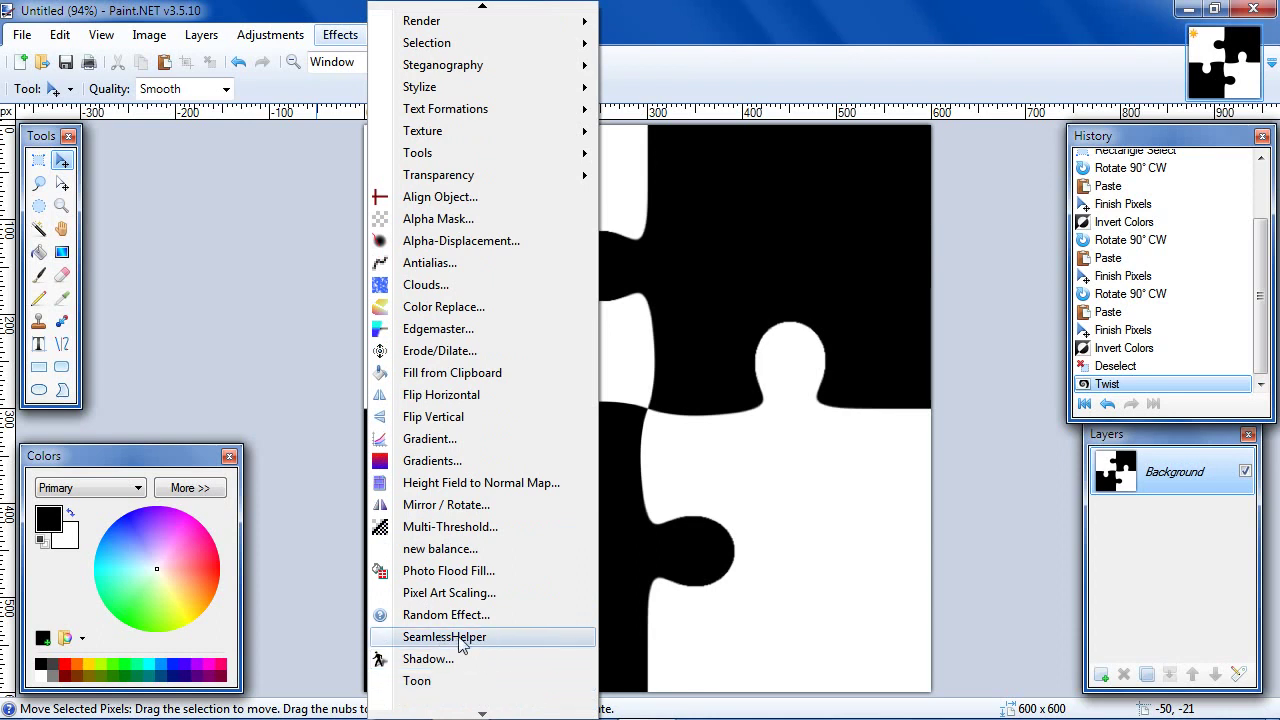
left_click(460, 637)
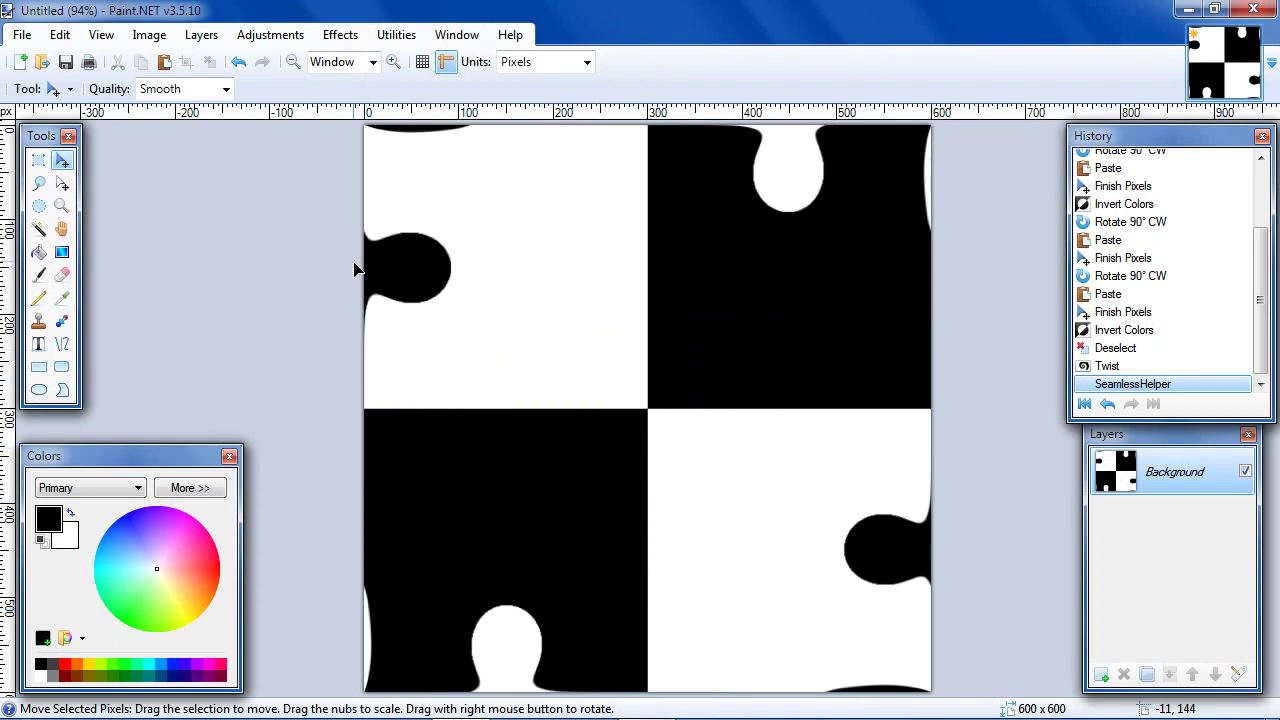
- Paste the copied tab onto the plain lower vertical edge and invert its colors
left_click(166, 63)
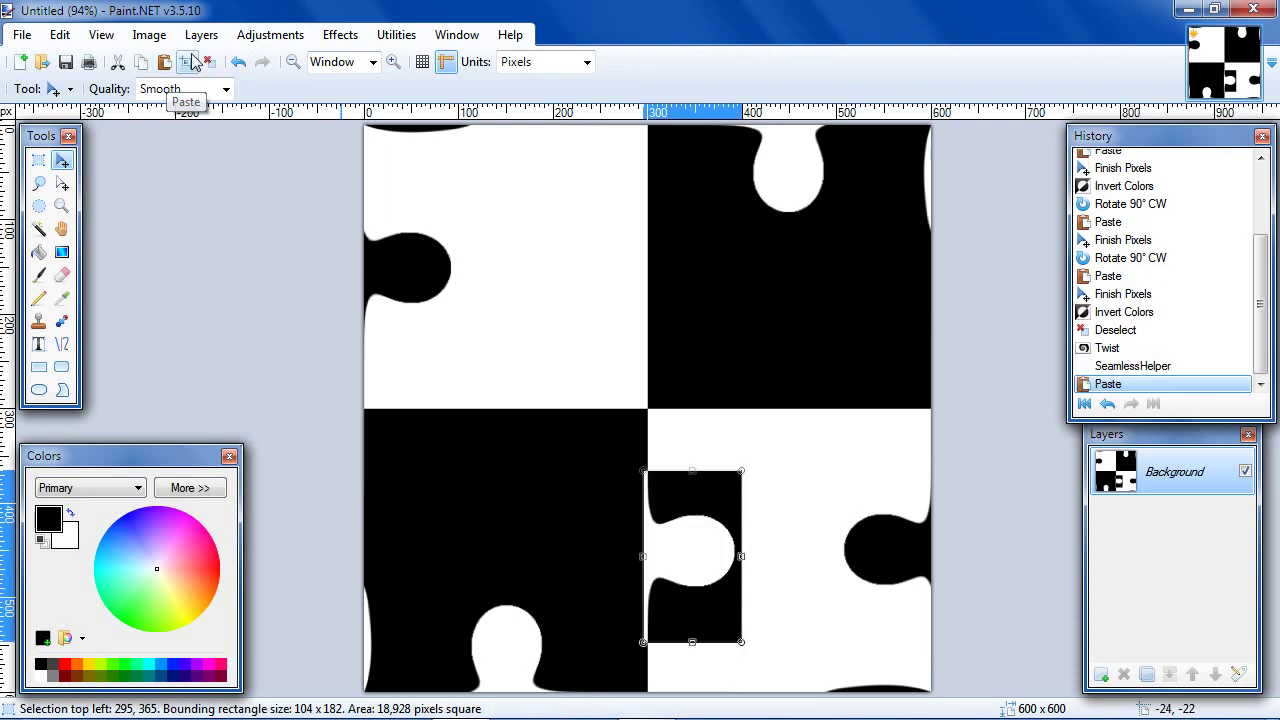
left_click(258, 38)
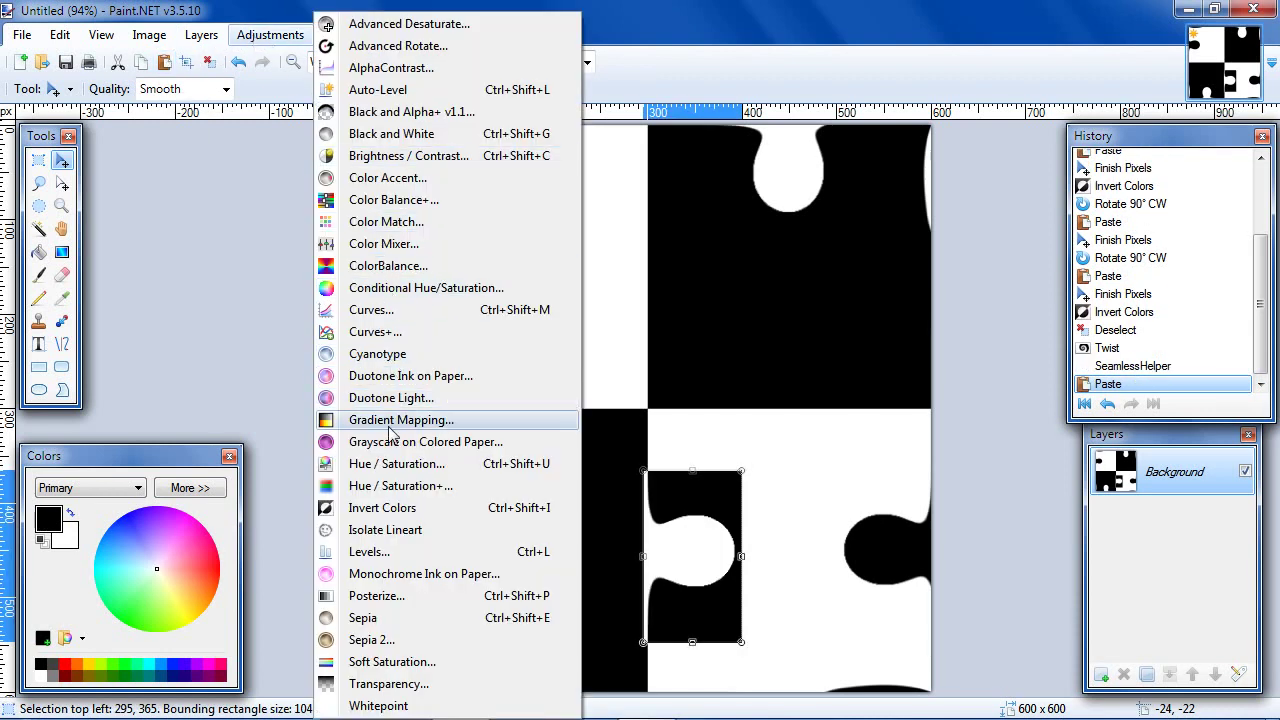
left_click(398, 510)
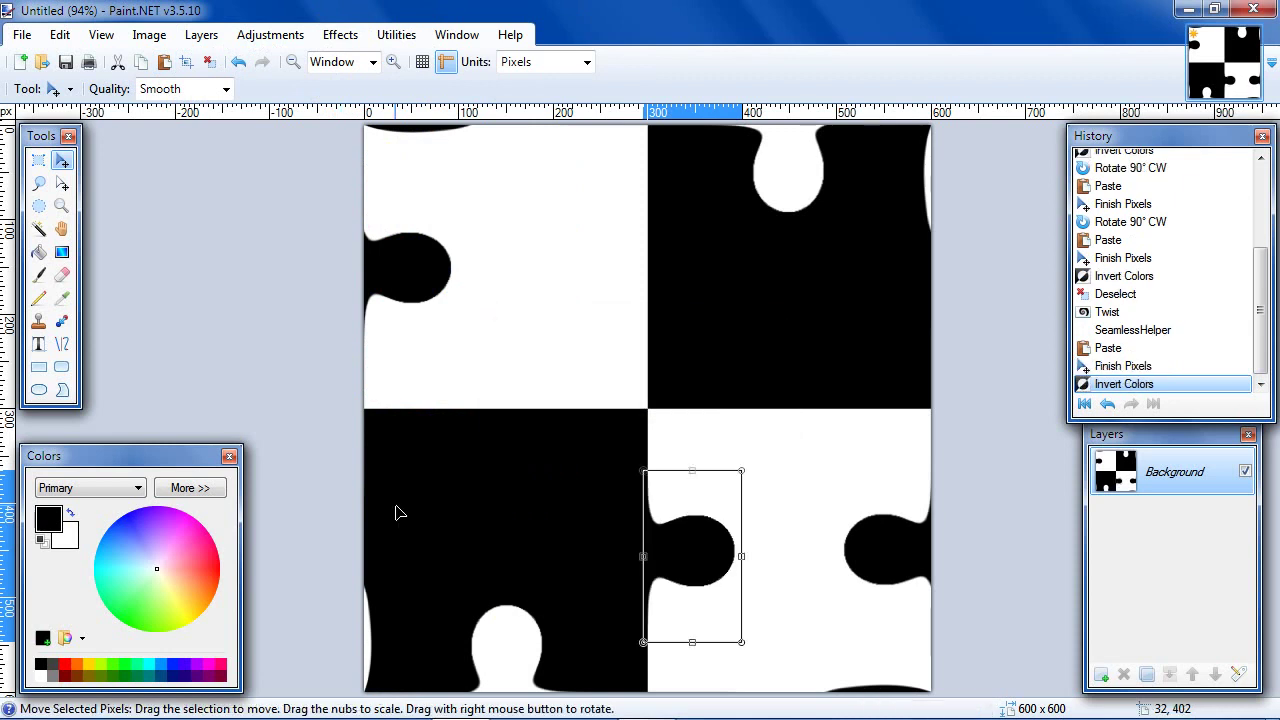
- Rotate the image 90° clockwise and paste the copied tab in its original colors onto the lower vertical edge
left_click(149, 36)
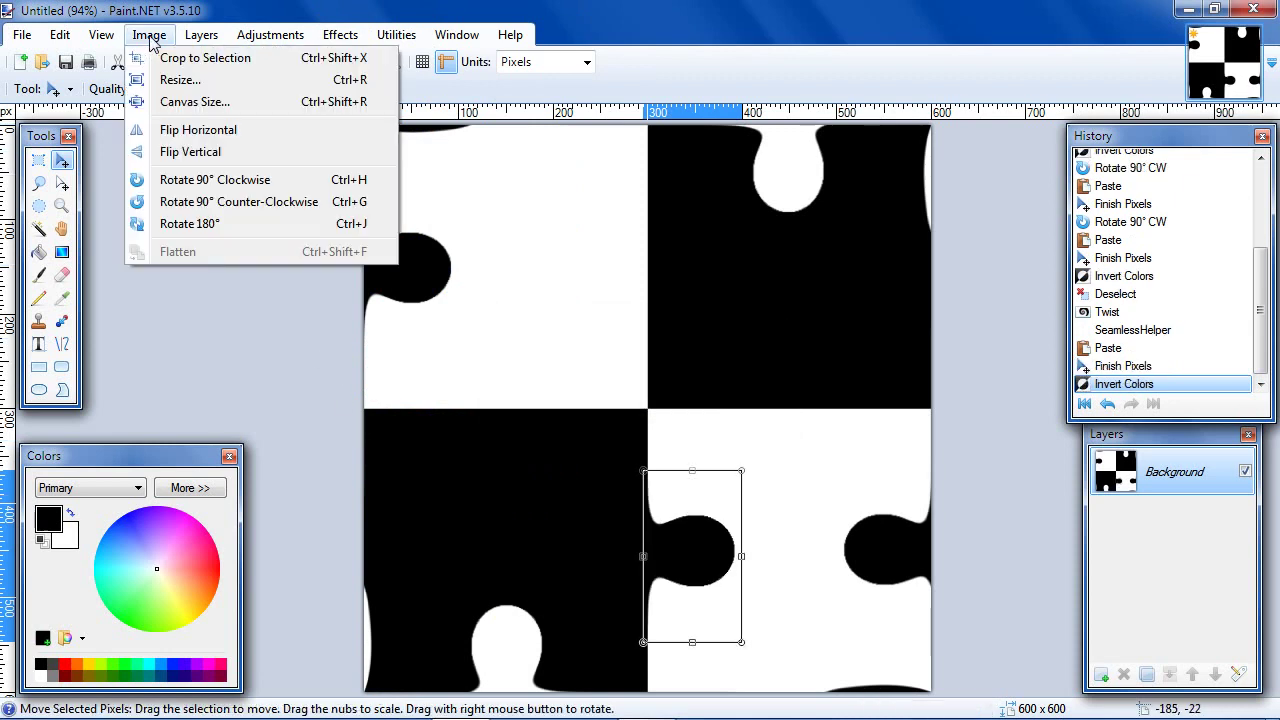
left_click(200, 181)
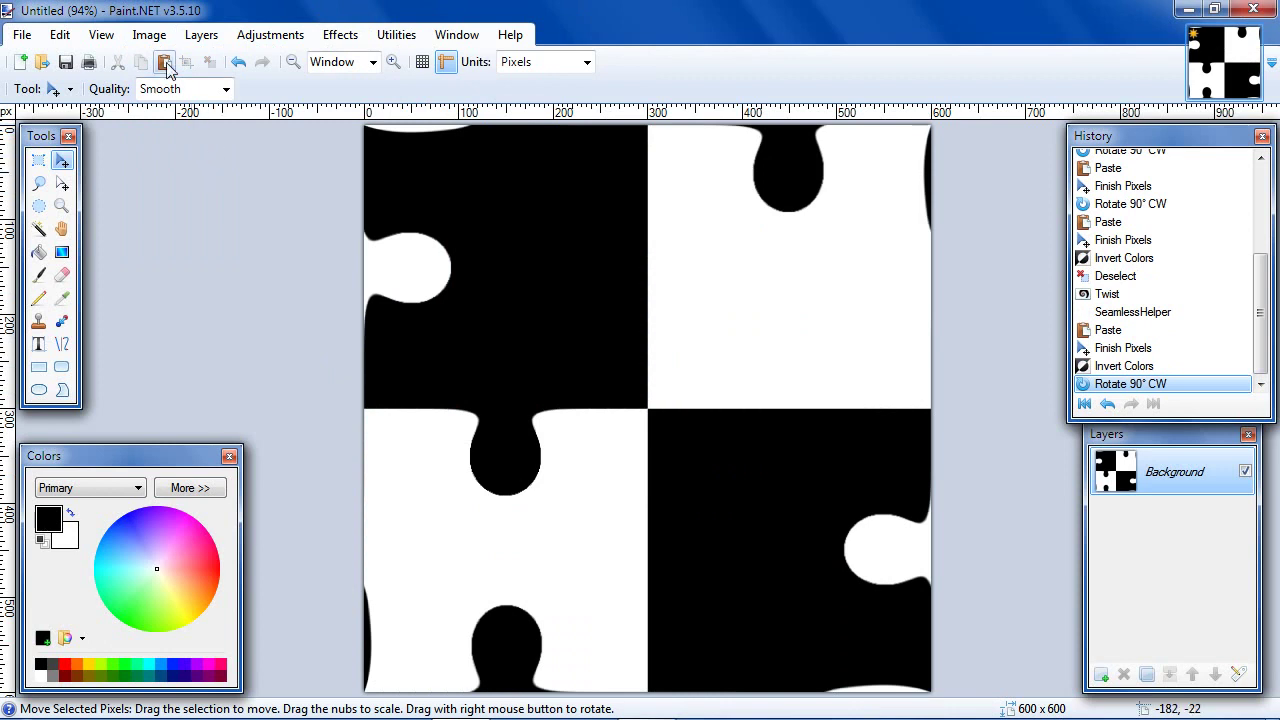
left_click(166, 63)
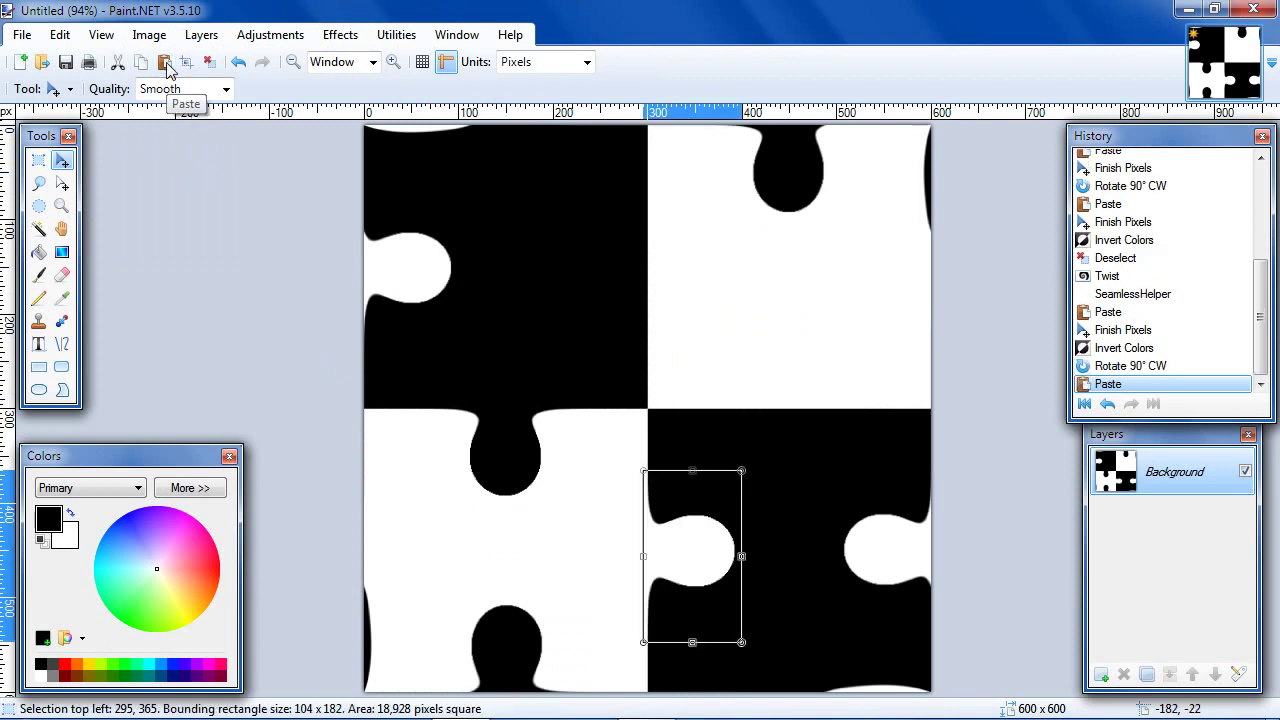
- Rotate the image another 90° clockwise, then paste the copied tab onto the lower vertical edge with its colors inverted
left_click(149, 35)
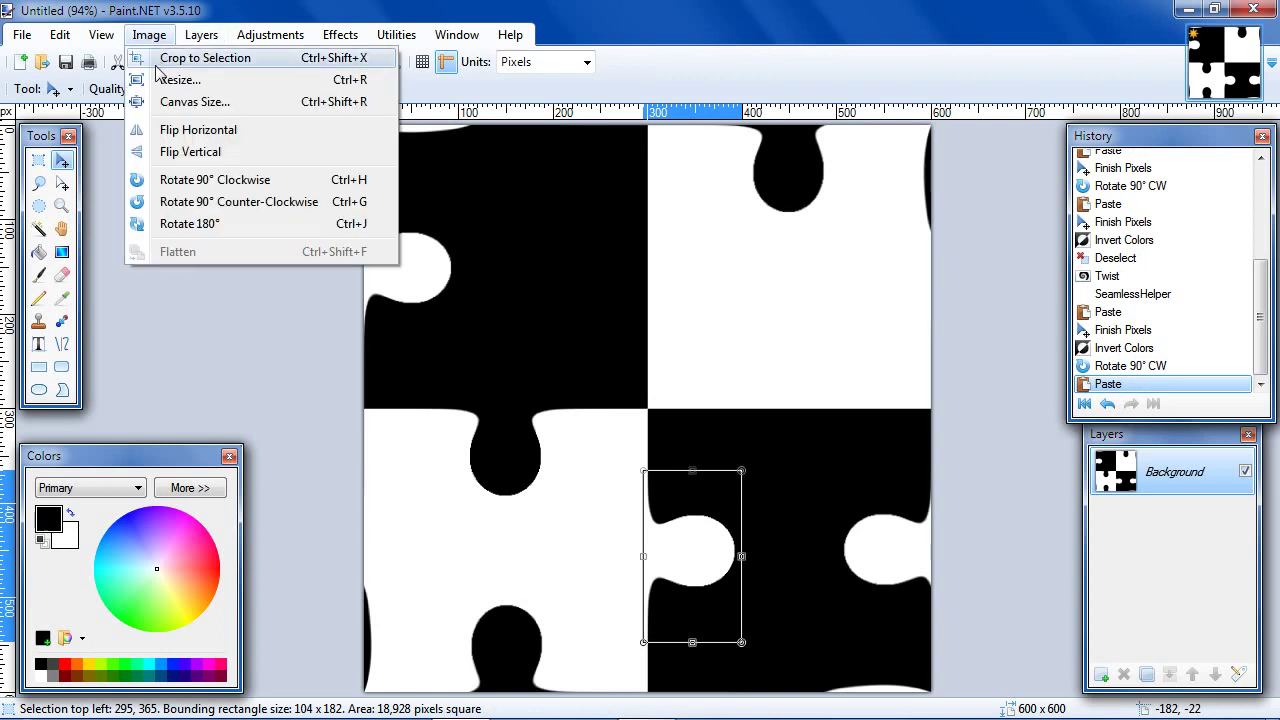
left_click(190, 180)
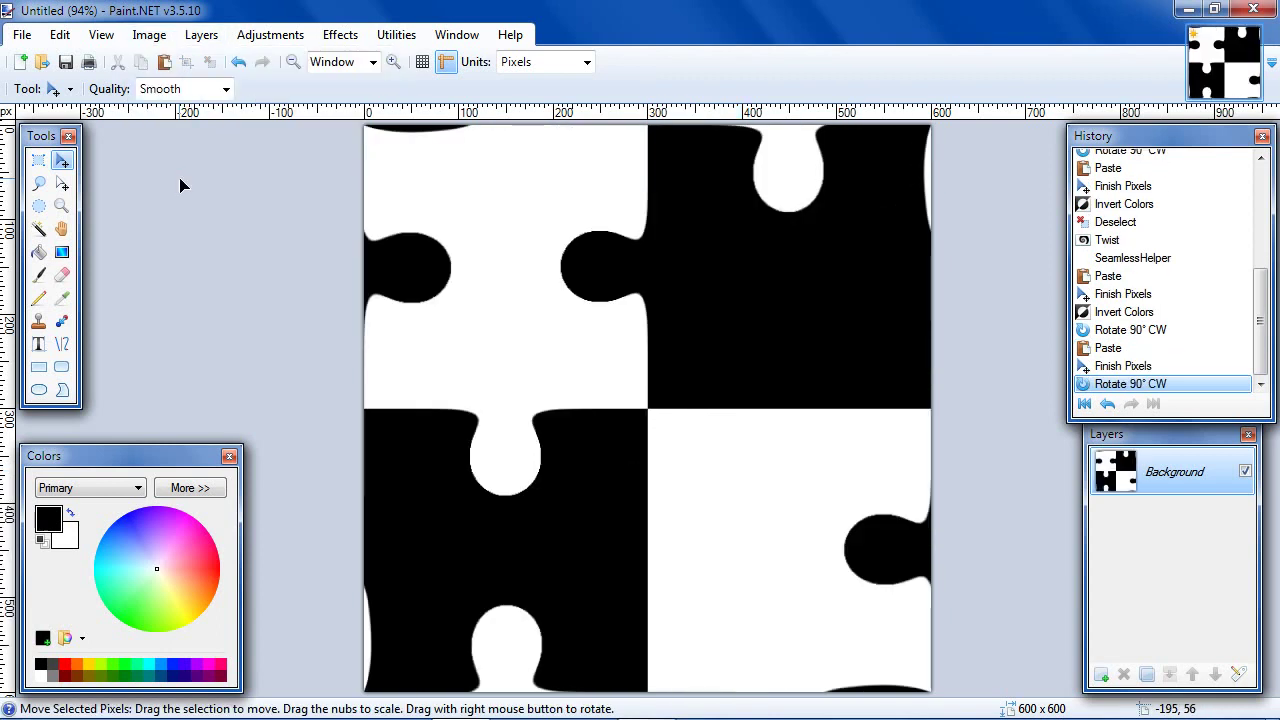
left_click(166, 63)
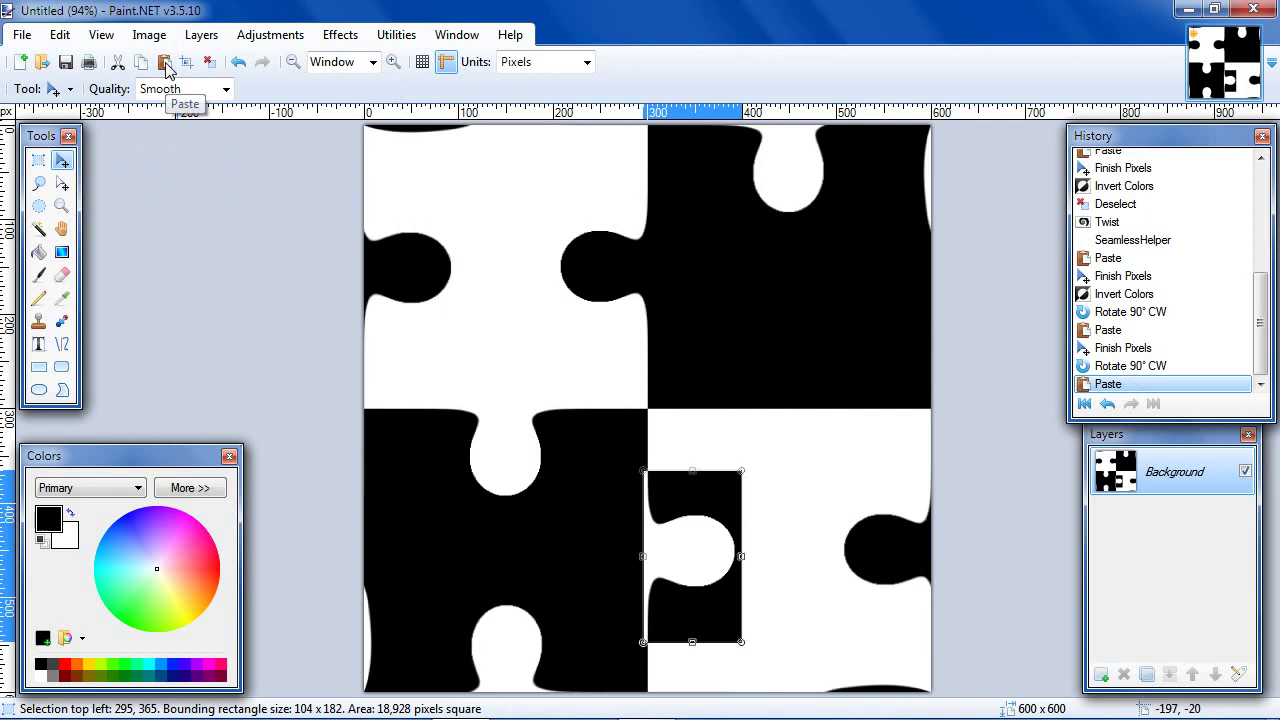
left_click(264, 38)
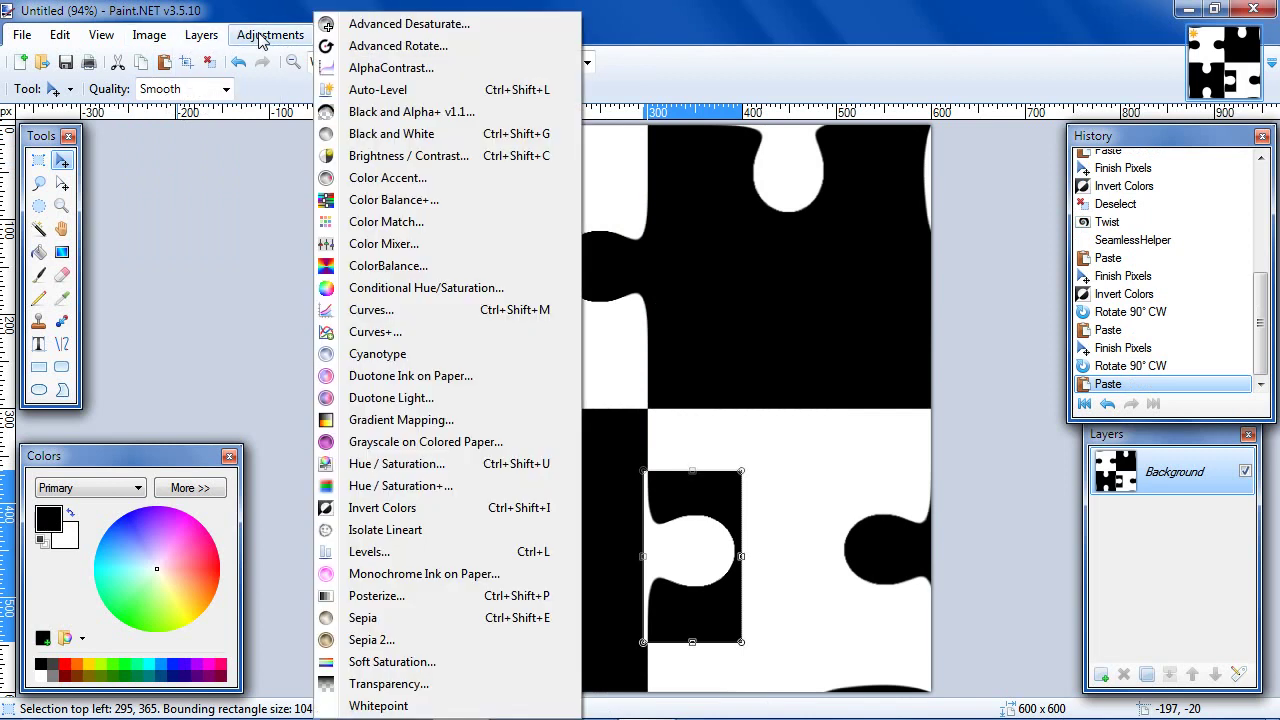
left_click(396, 508)
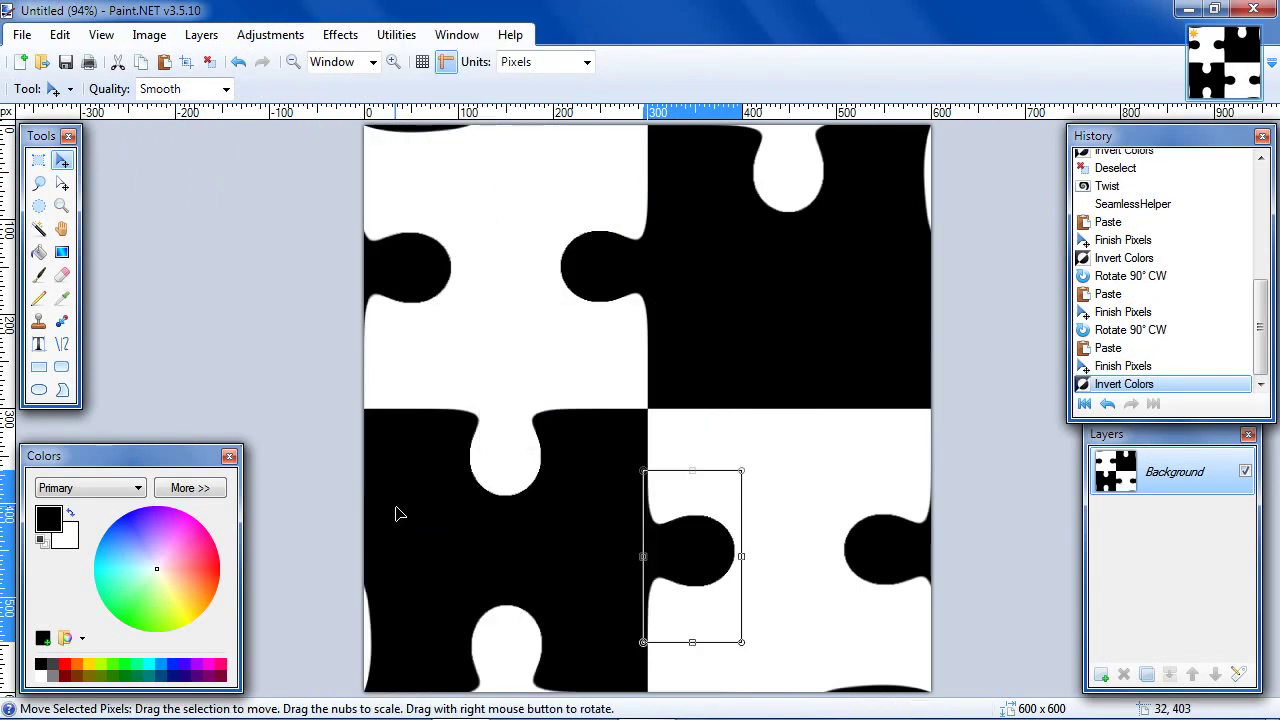
- Rotate the image another 90° clockwise and flip it horizontally
left_click(150, 35)
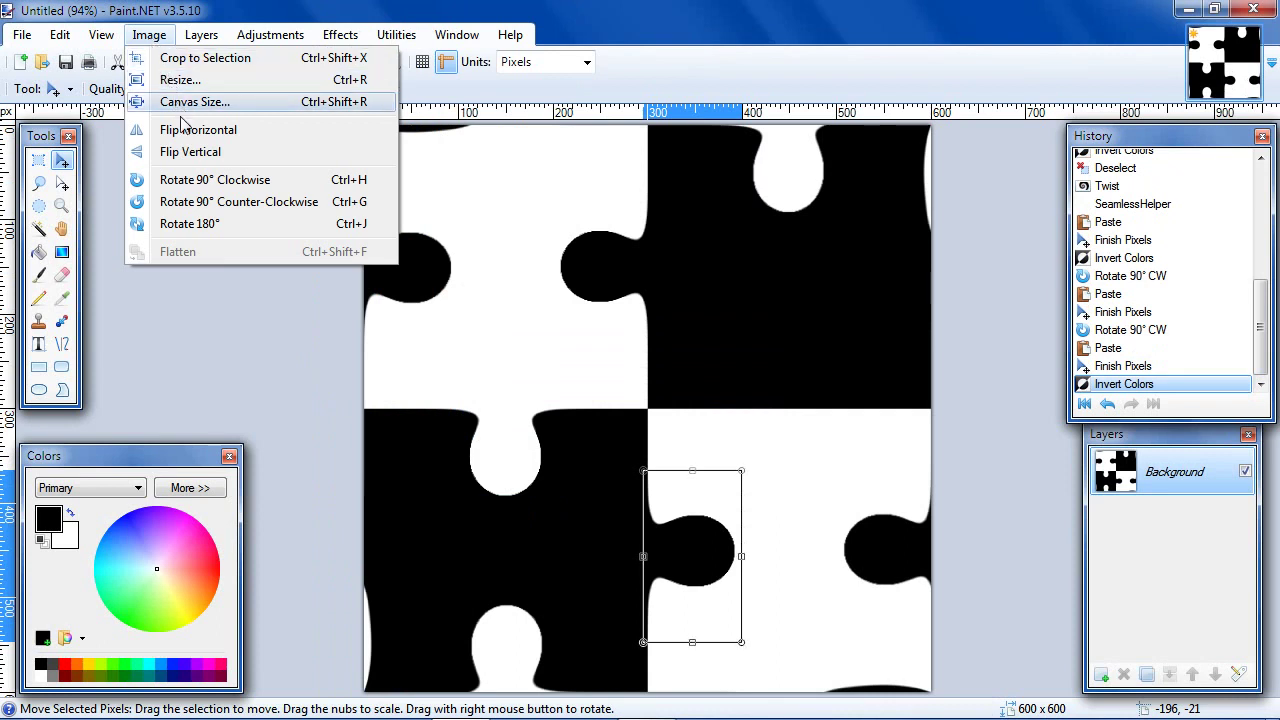
left_click(197, 180)
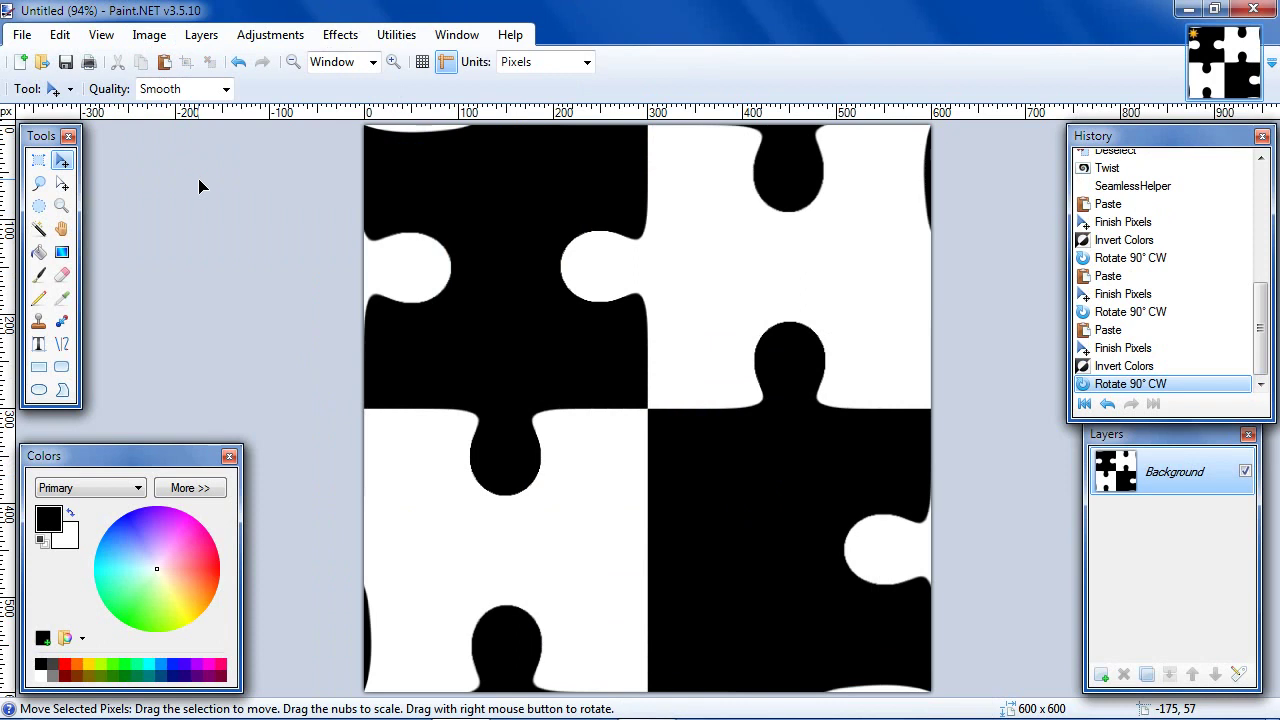
left_click(148, 40)
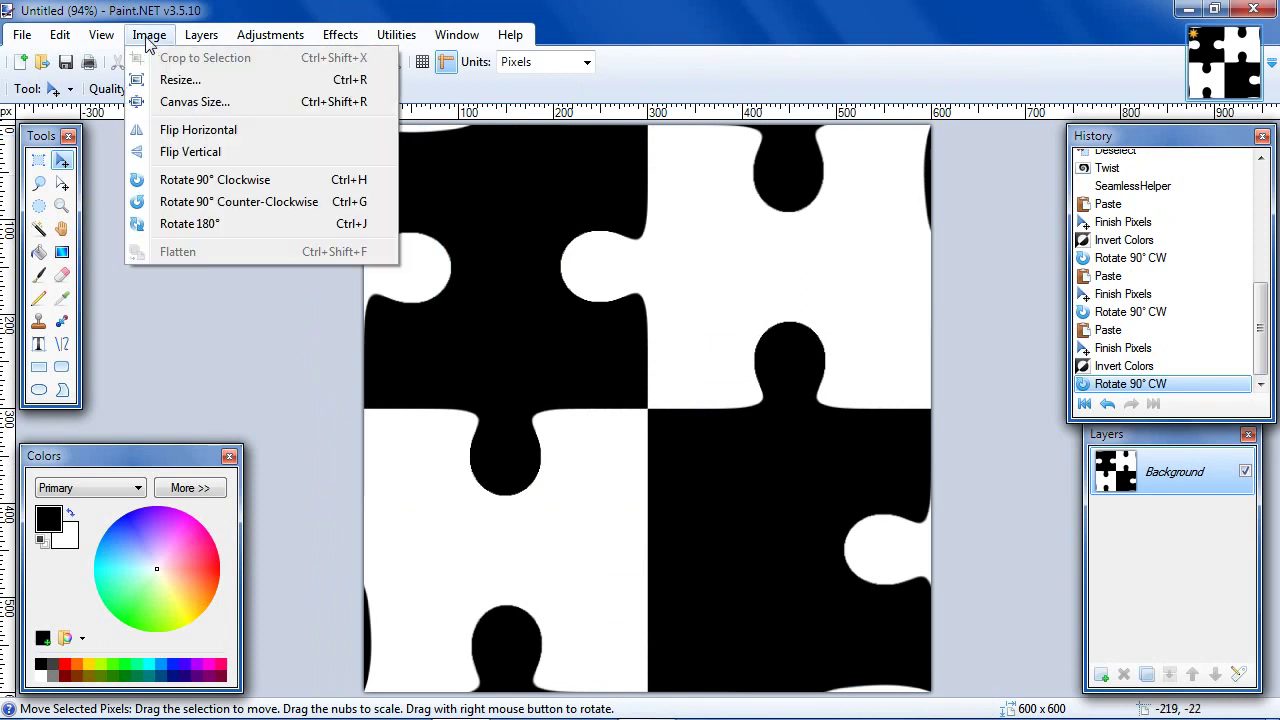
left_click(212, 134)
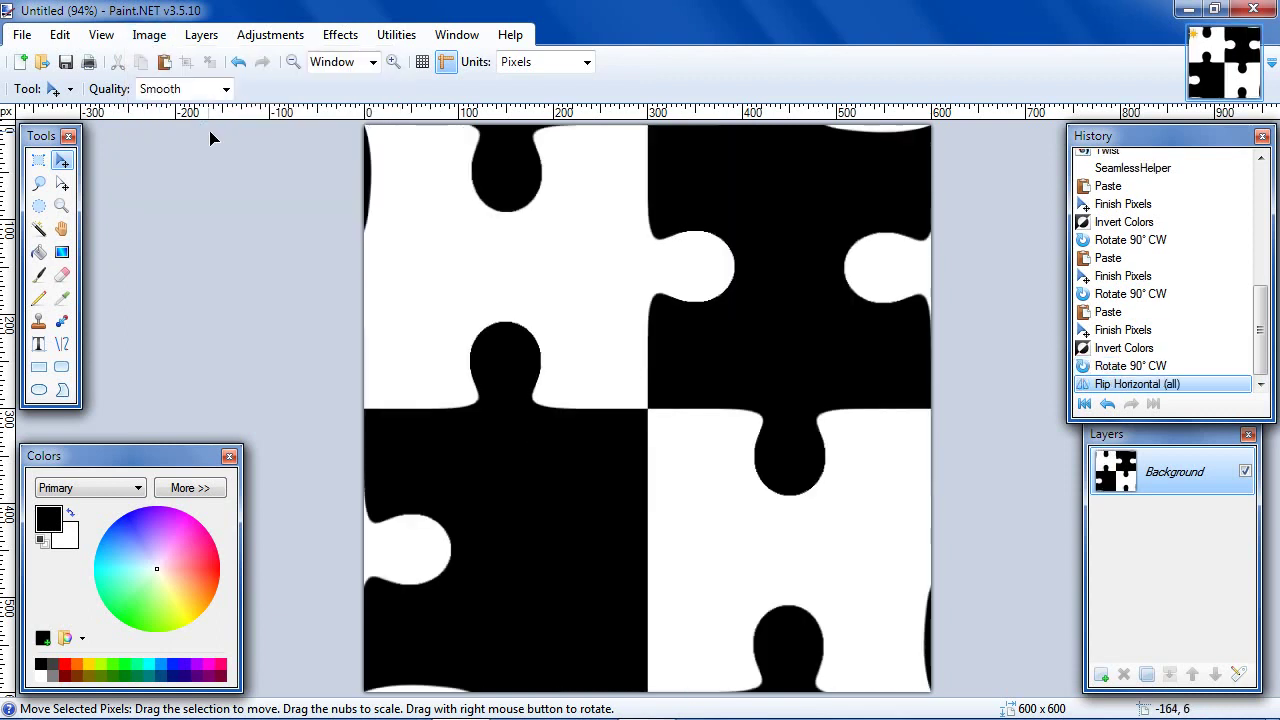
- Paste the copied tab onto the plain lower vertical edge, invert its colors and clear the selection
left_click(165, 62)
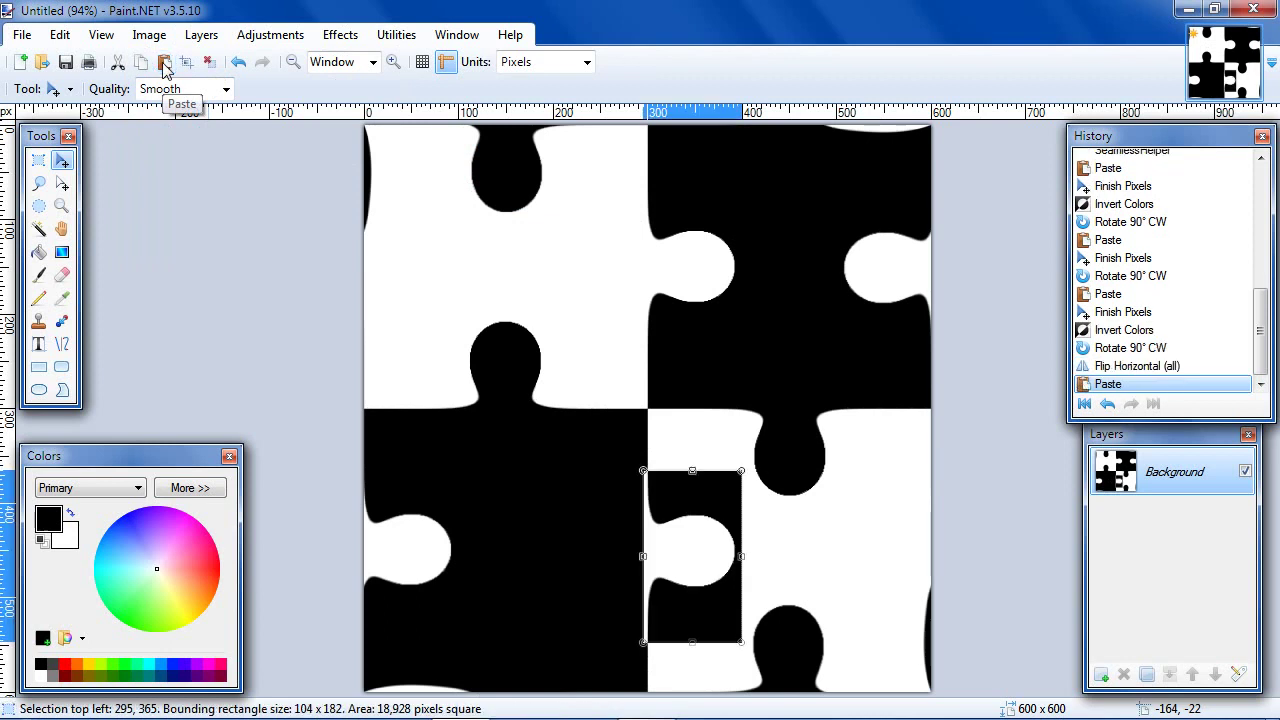
left_click(262, 36)
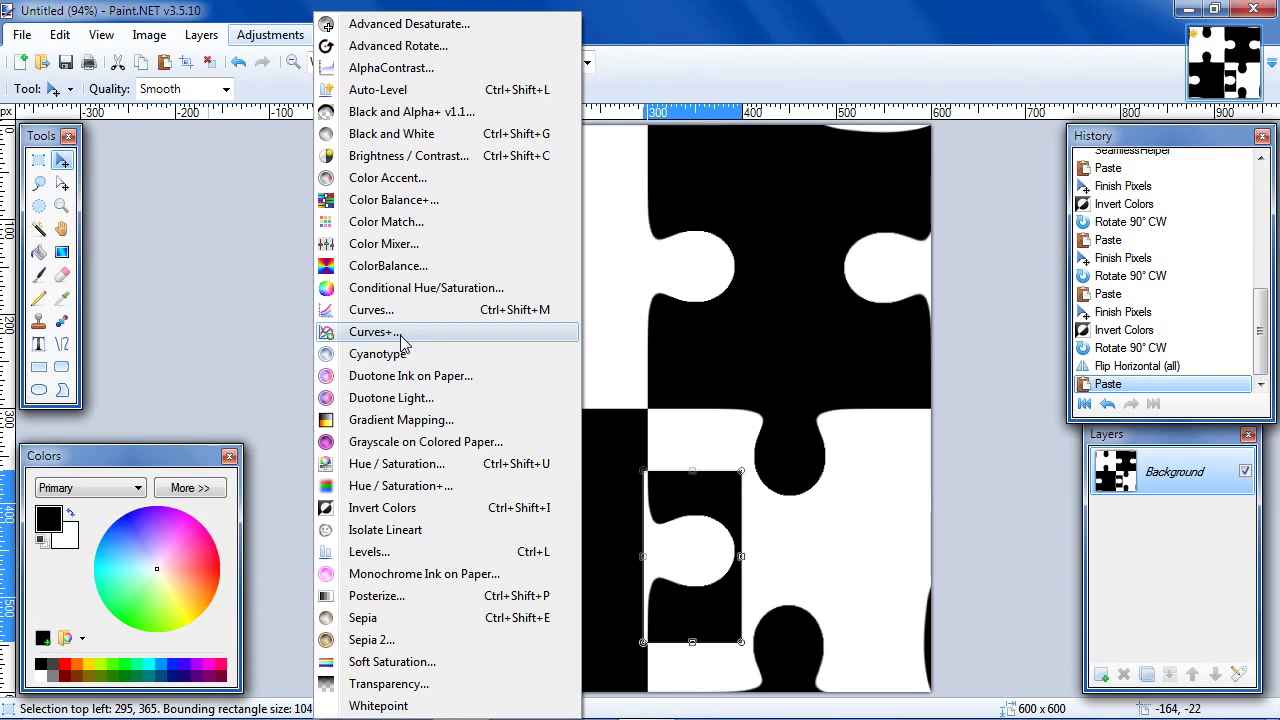
left_click(410, 507)
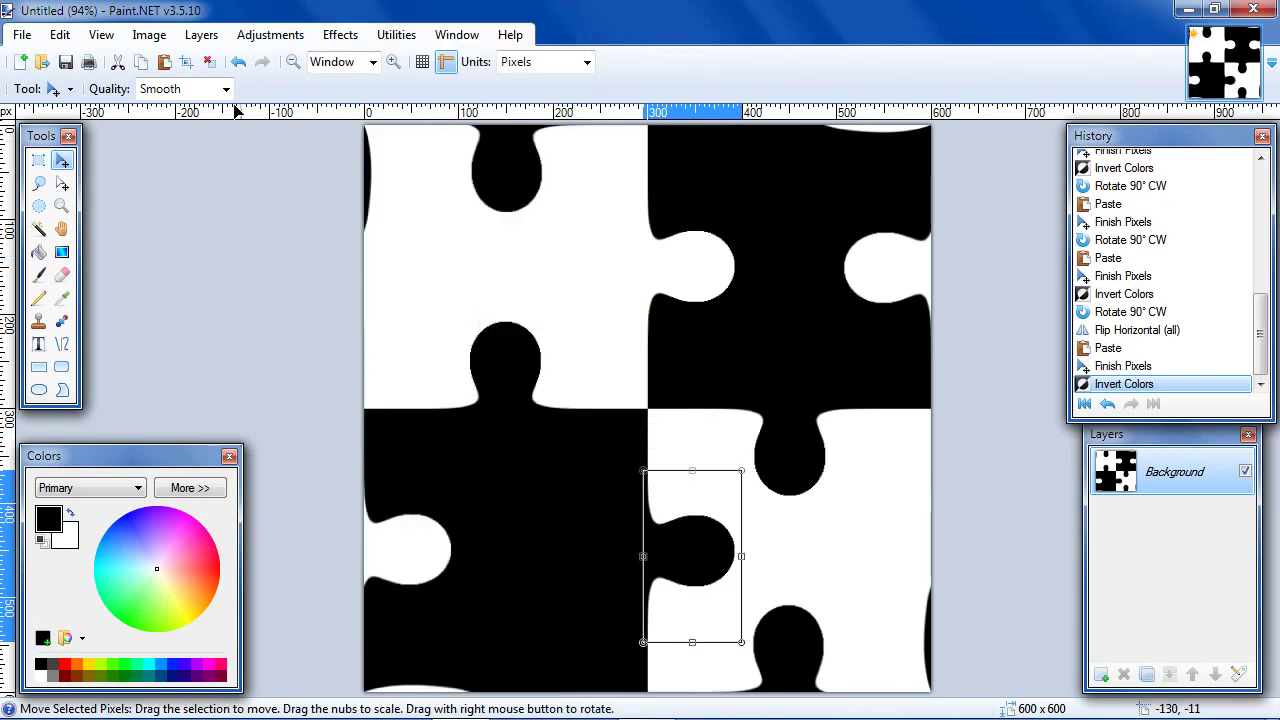
left_click(209, 62)
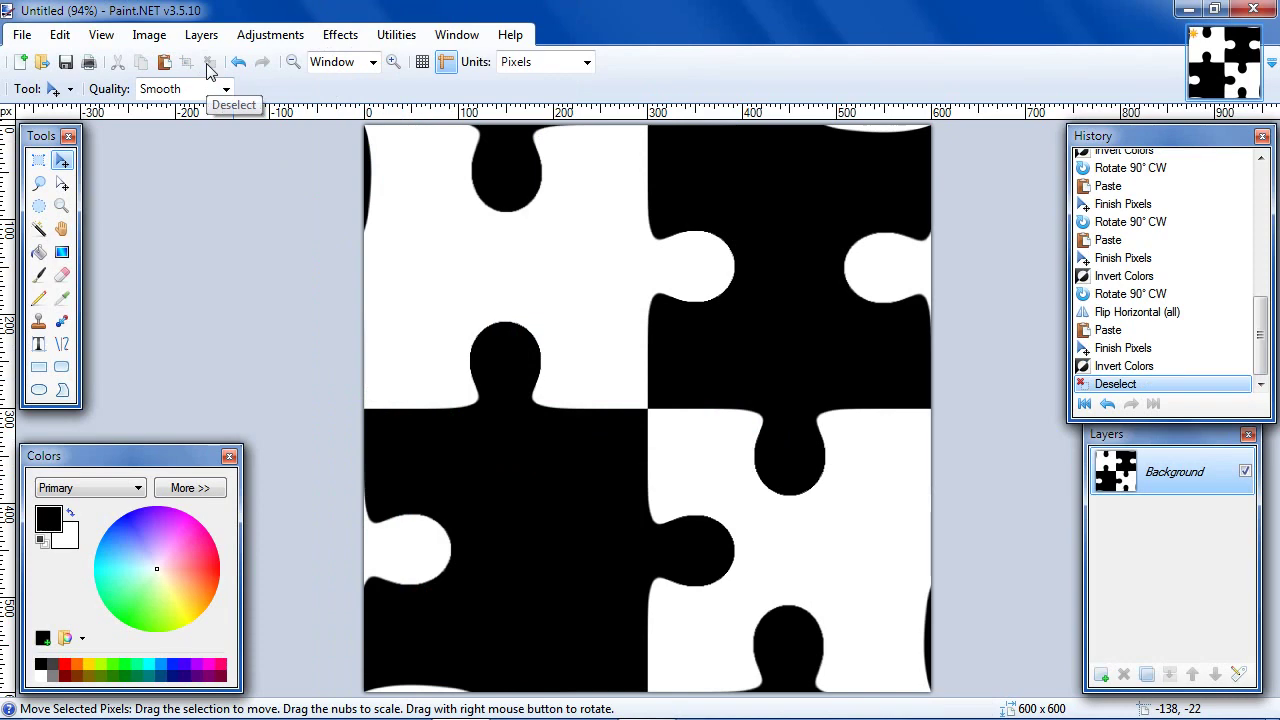
- Apply the Twist distortion at the image center with amount -7.69, size 0.67 and quality 2
left_click(340, 36)
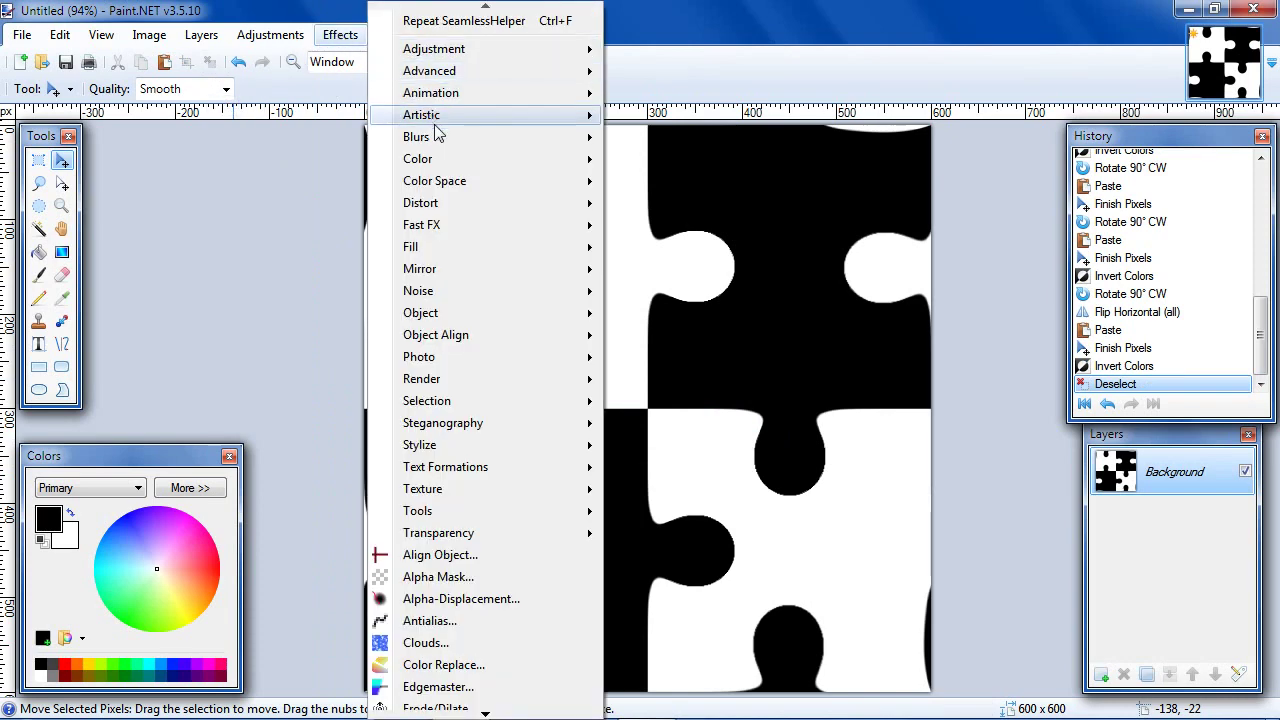
mouse_move(480, 208)
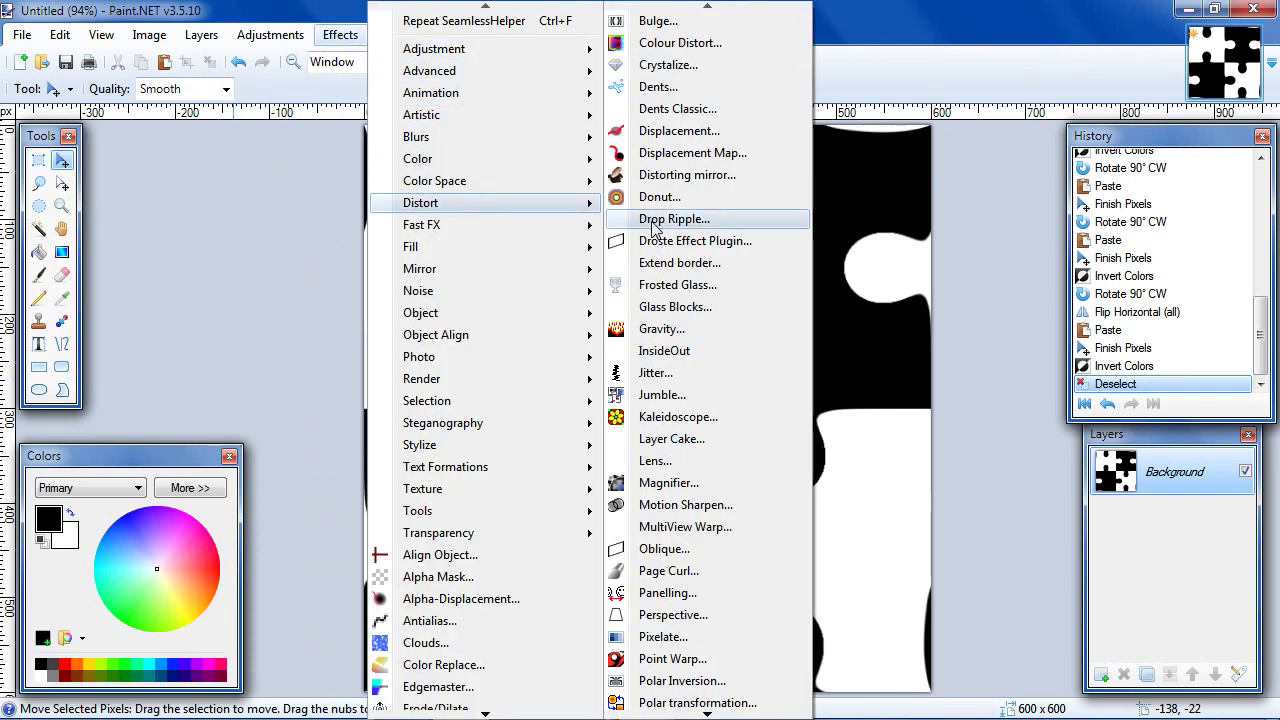
left_click(684, 714)
left_click(684, 714)
left_click_drag(684, 714, 684, 714)
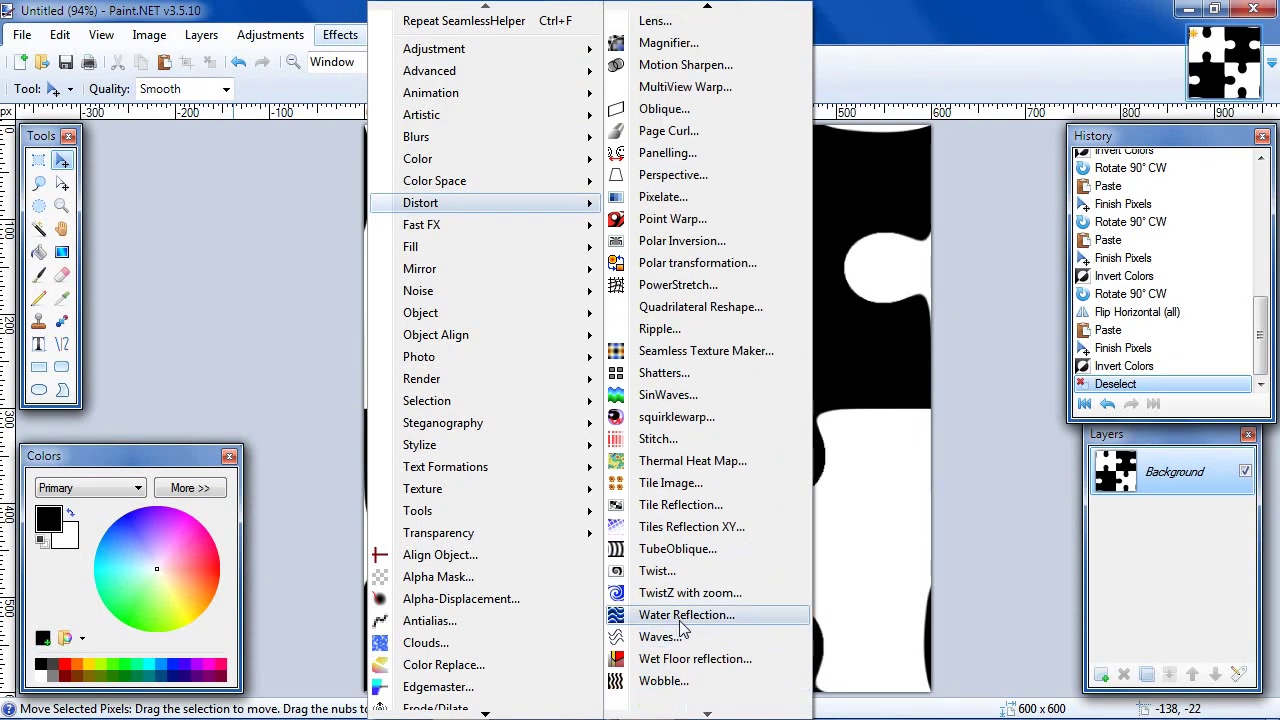
left_click(655, 571)
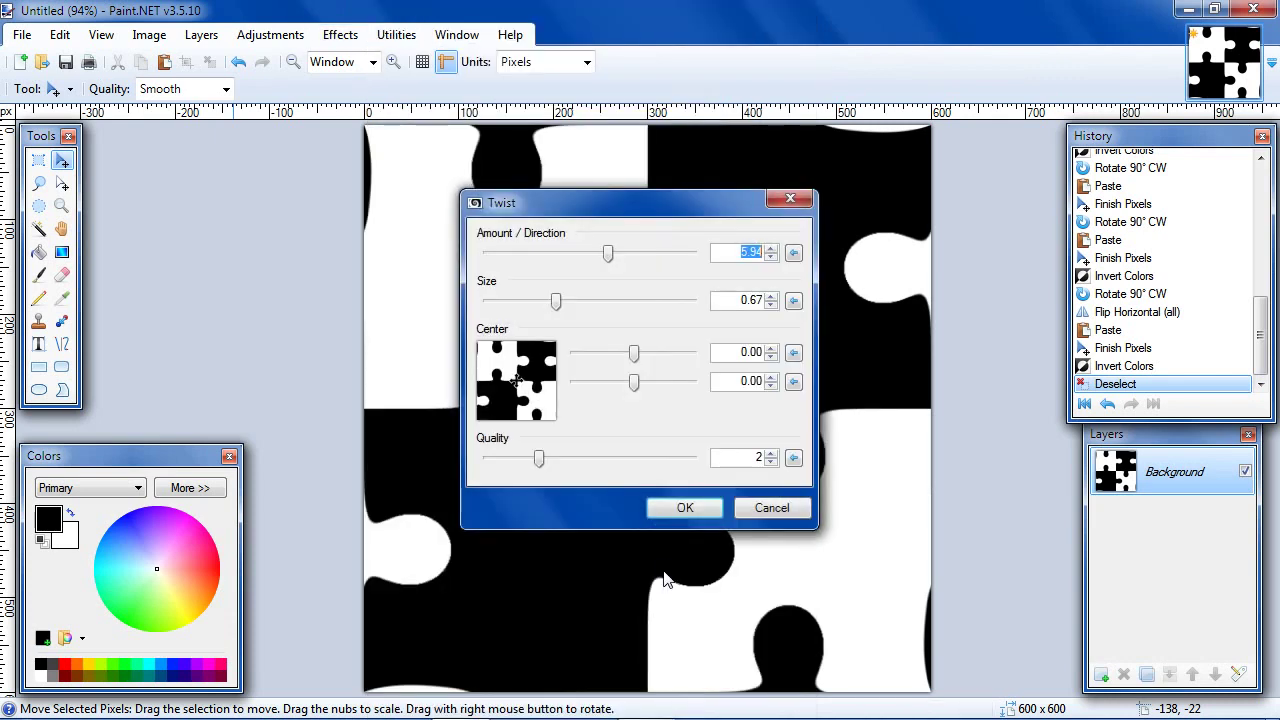
left_click_drag(634, 203, 280, 163)
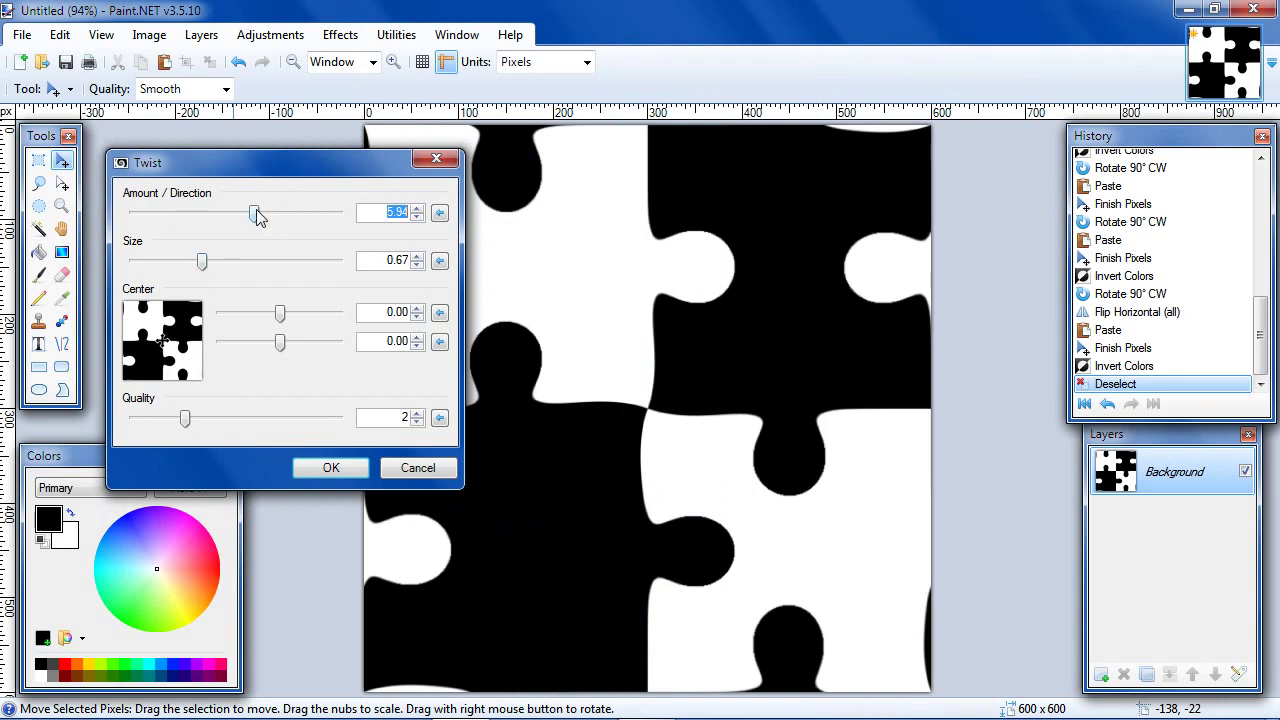
left_click_drag(254, 211, 218, 211)
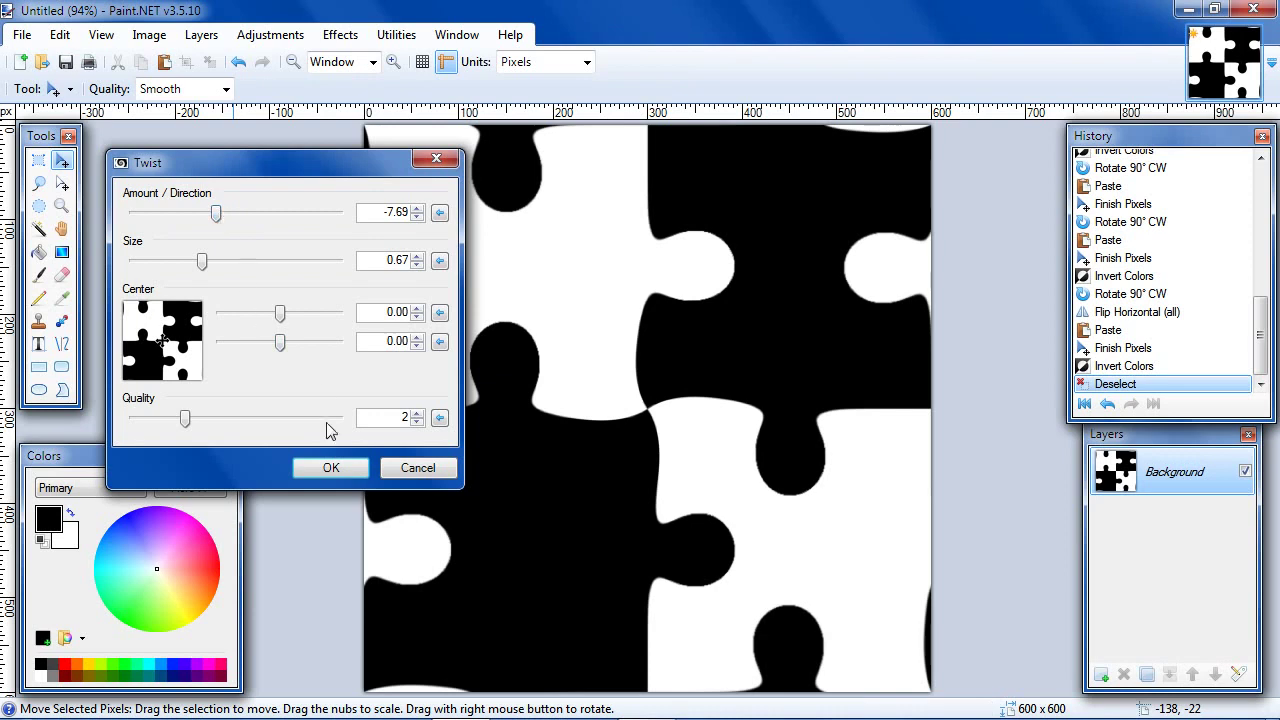
left_click(334, 468)
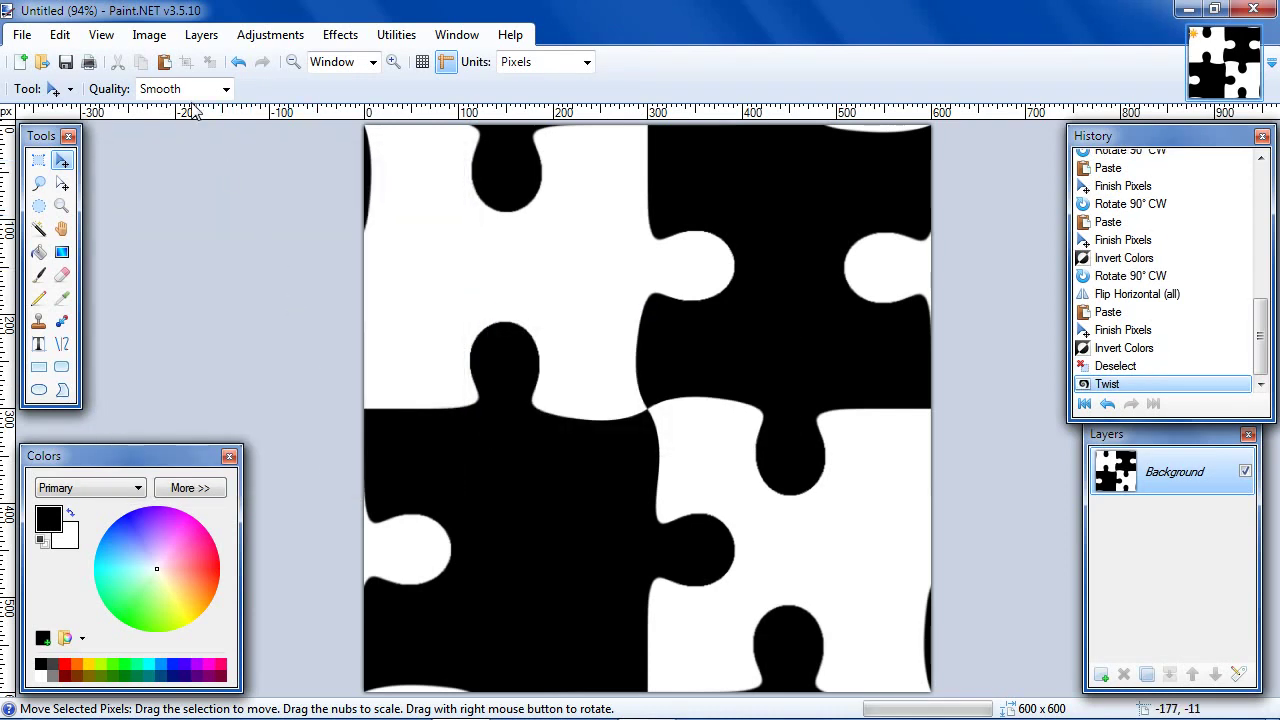
- Resize the image to 1200 x 1200 pixels
left_click(150, 36)
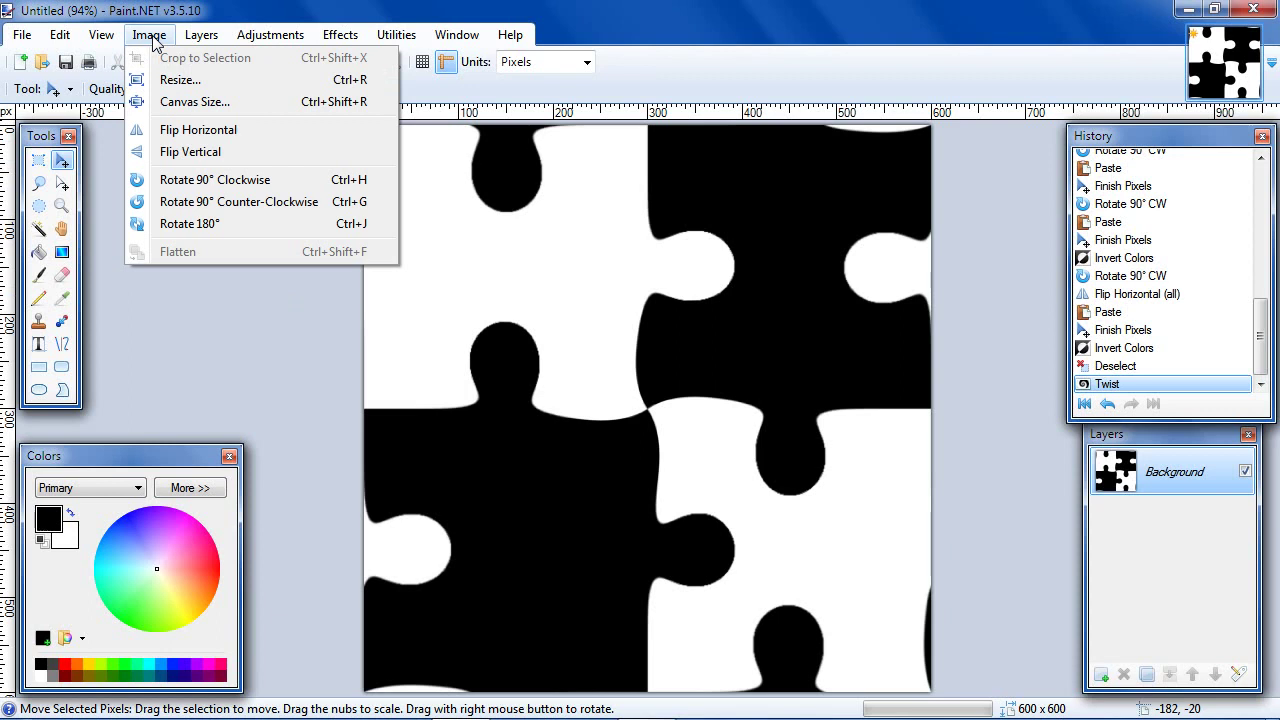
left_click(176, 82)
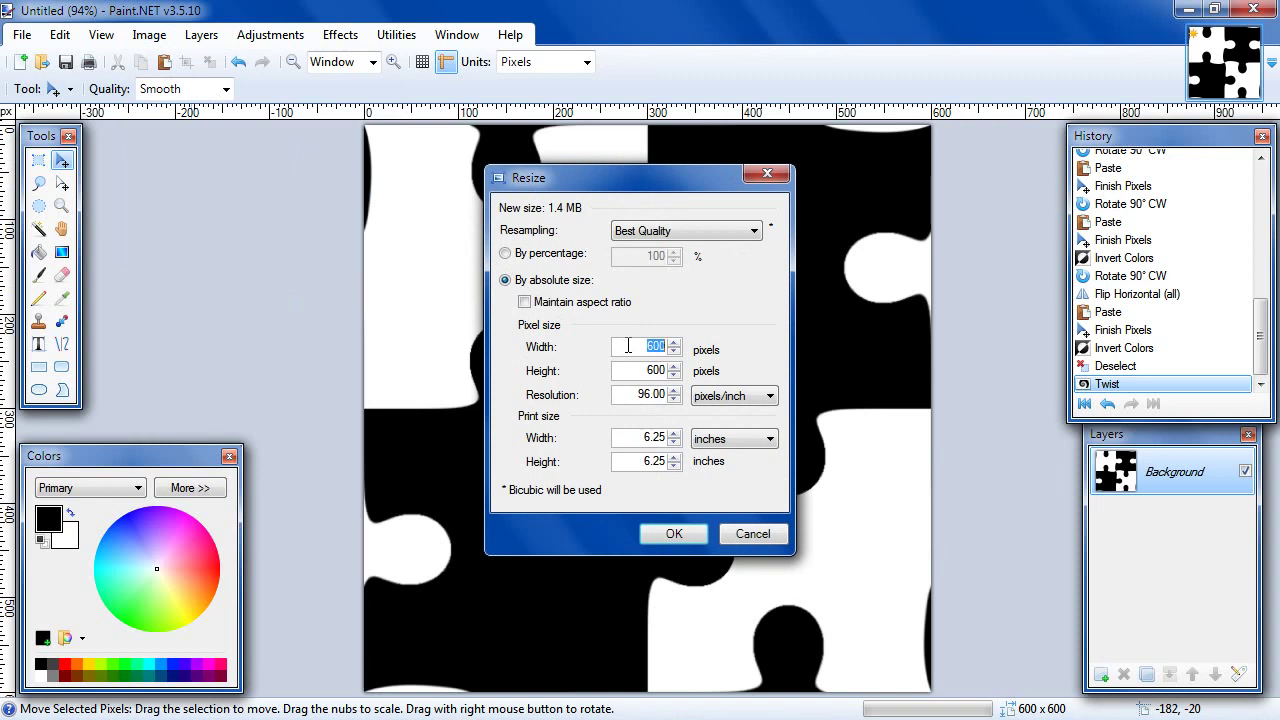
type("12001200")
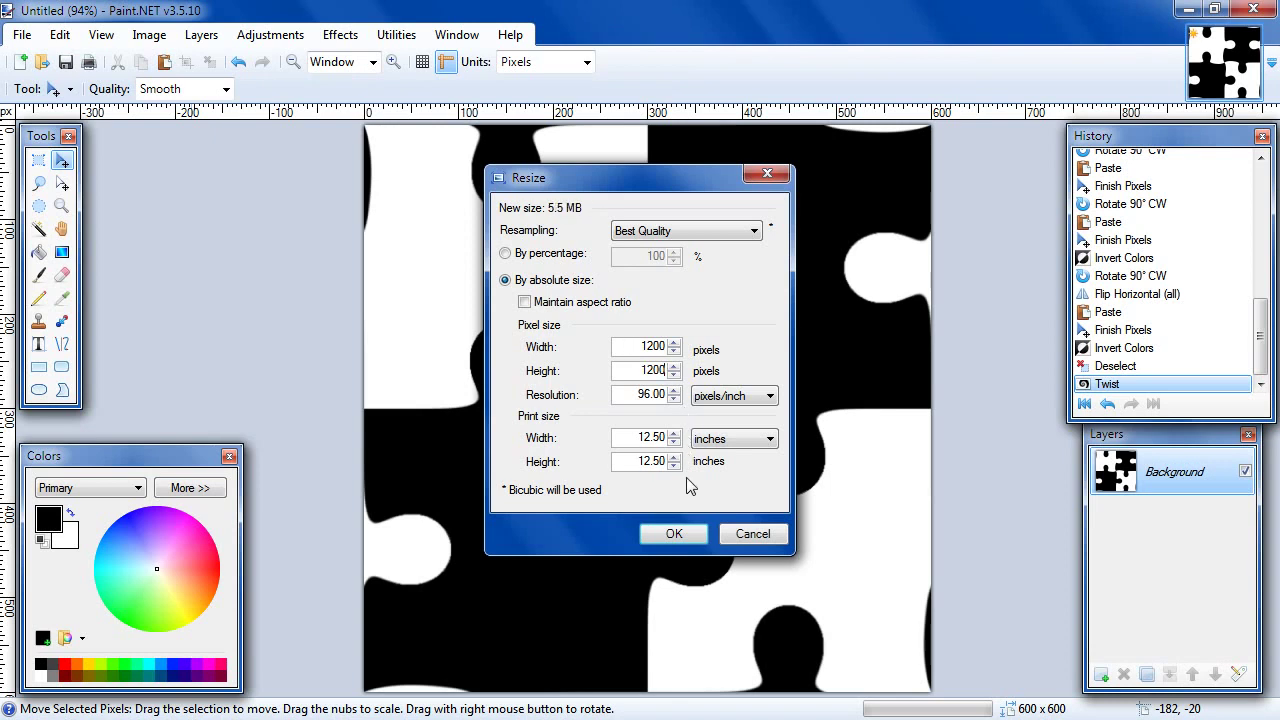
left_click(674, 534)
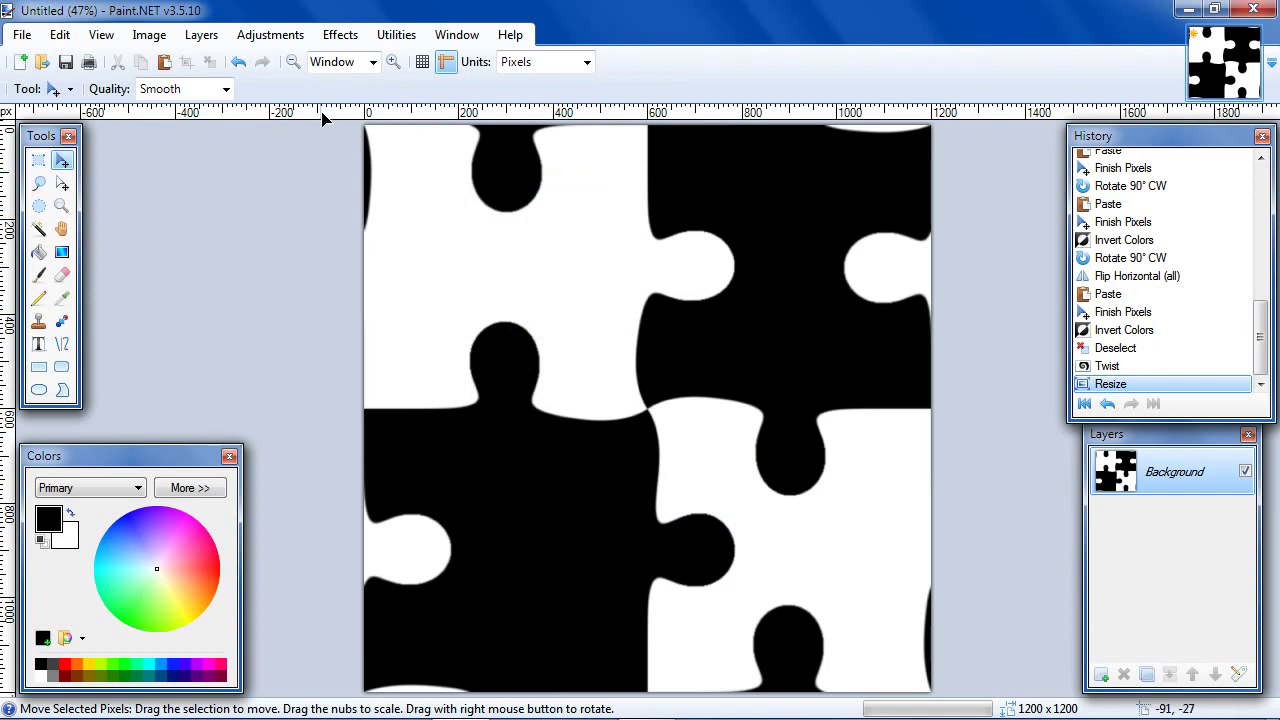
- Apply Rotate / Zoom to the layer with tiling enabled and the zoom reduced to 0.20x
left_click(221, 37)
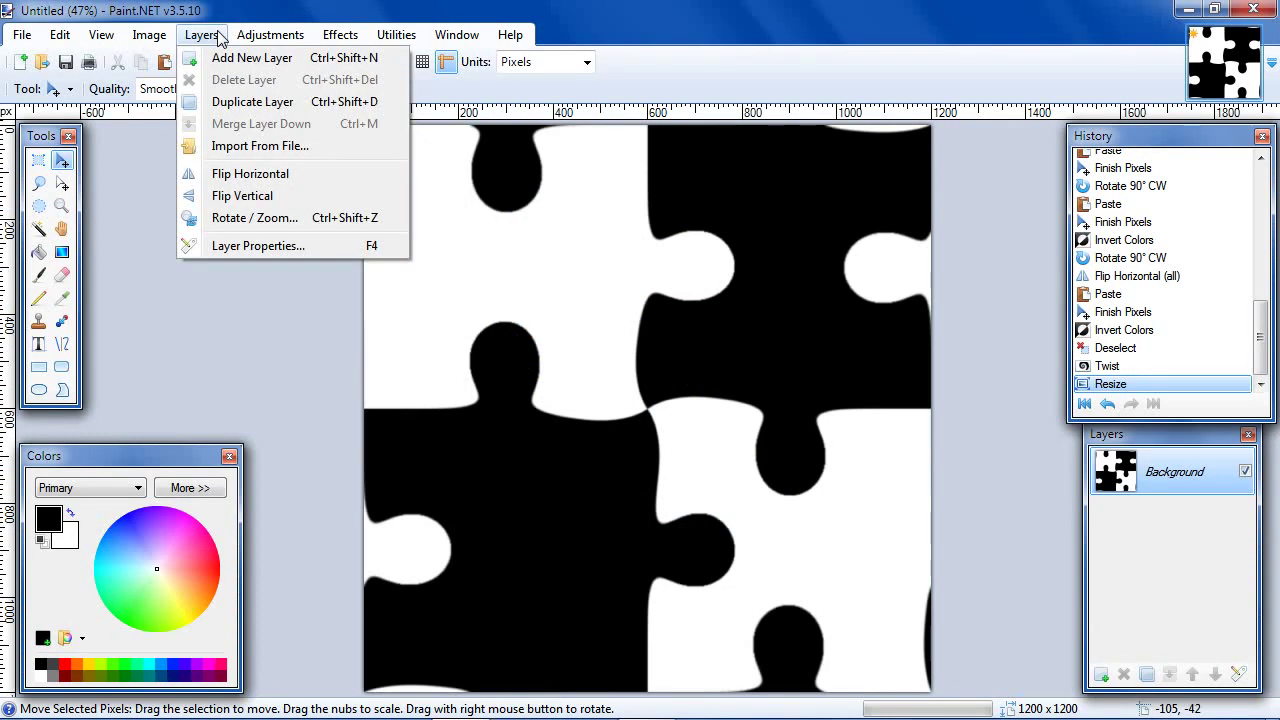
left_click(244, 219)
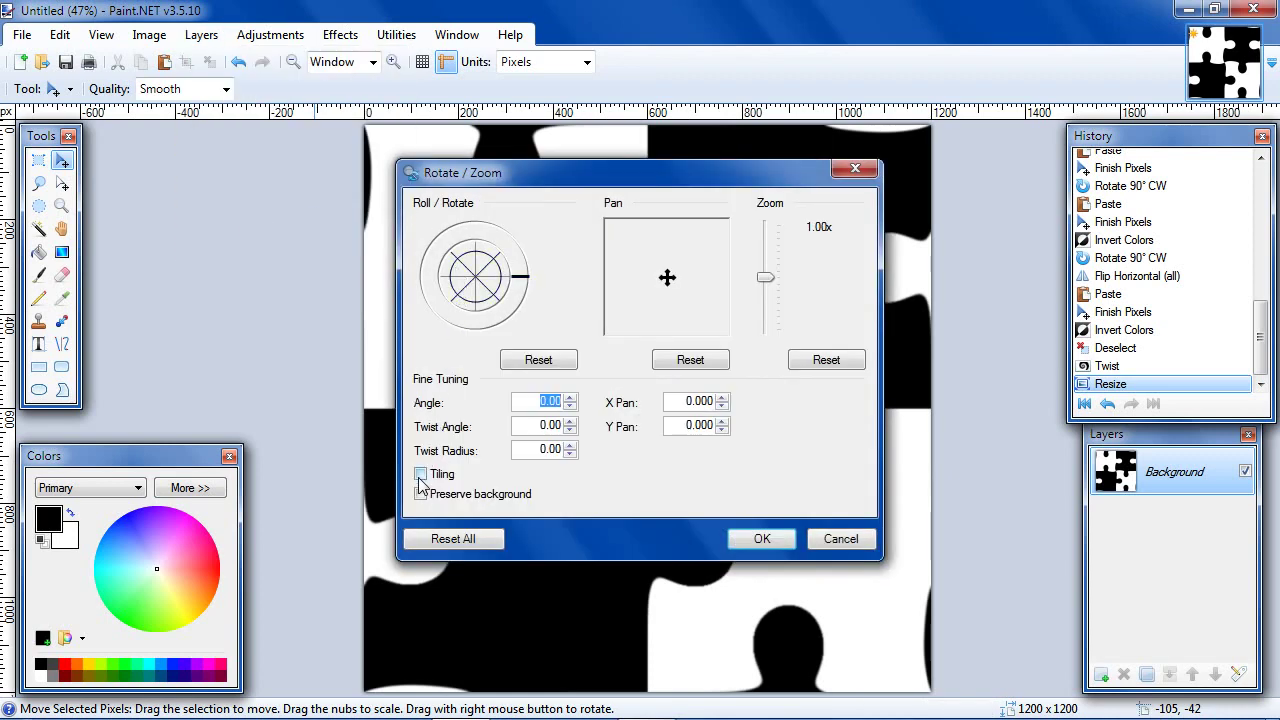
left_click(421, 474)
left_click_drag(525, 172, 920, 200)
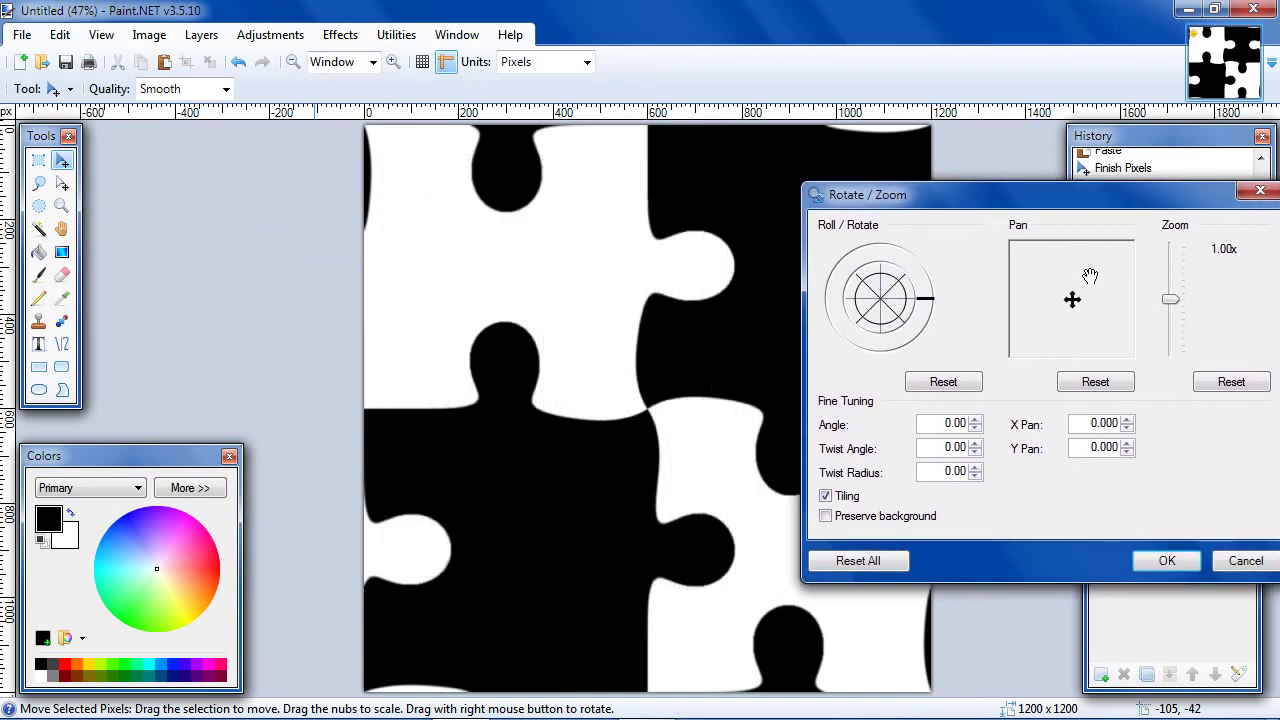
left_click_drag(1176, 307, 1181, 338)
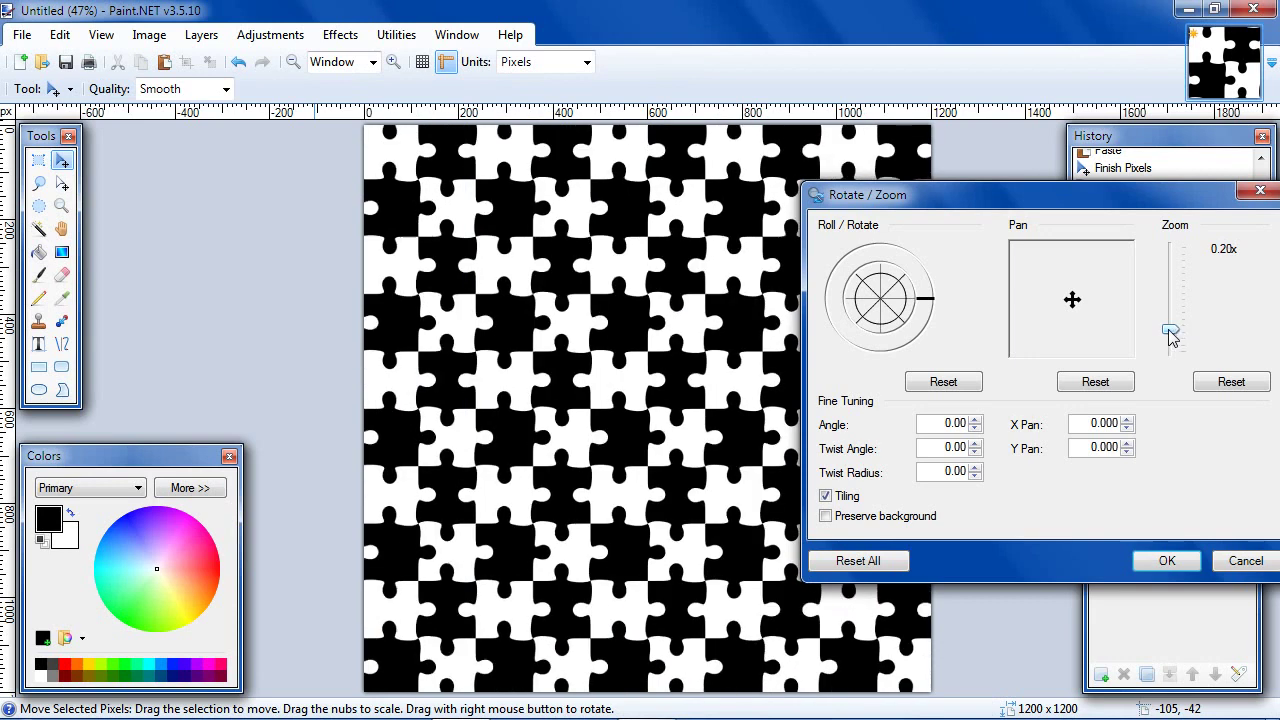
left_click_drag(1172, 337, 1172, 337)
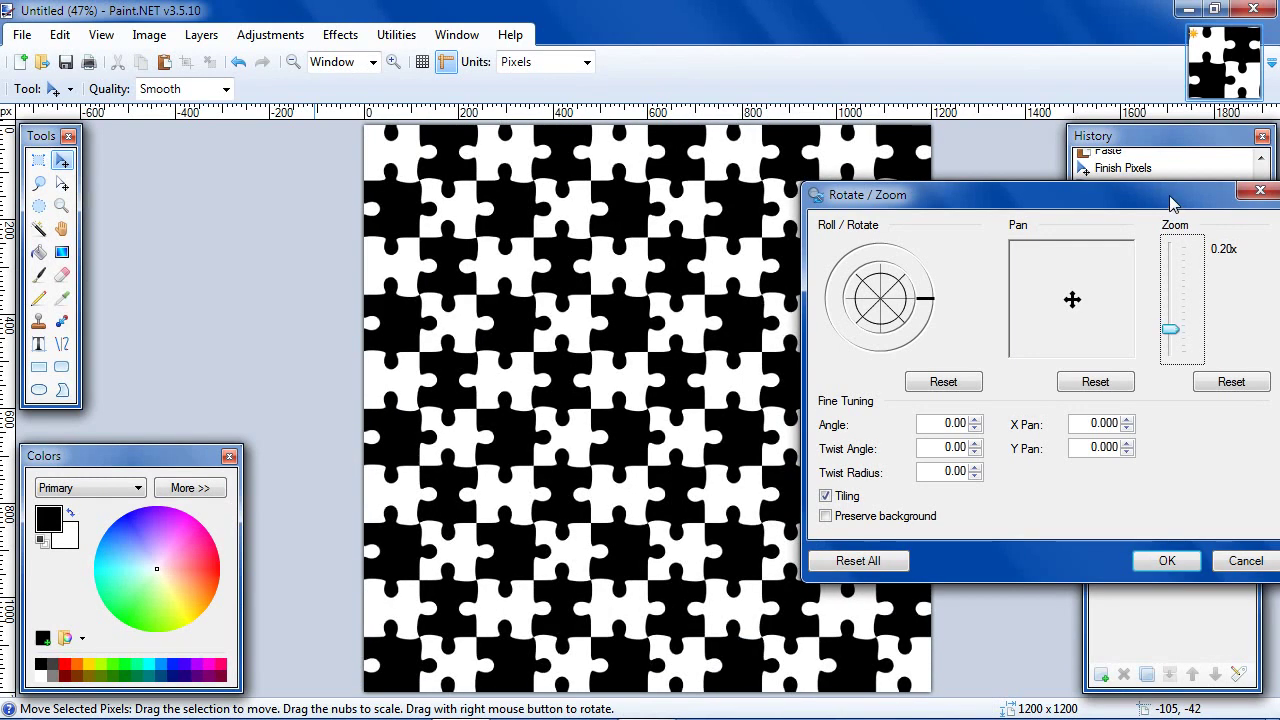
left_click_drag(1172, 203, 560, 213)
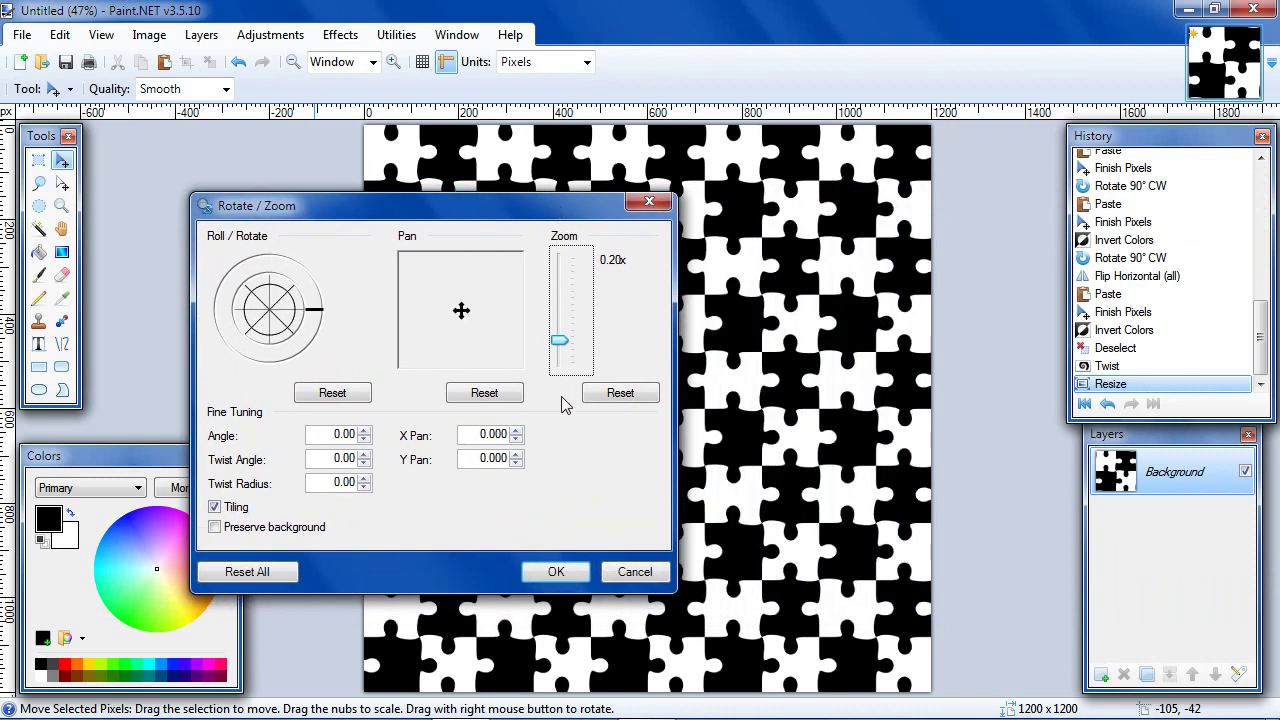
left_click(563, 571)
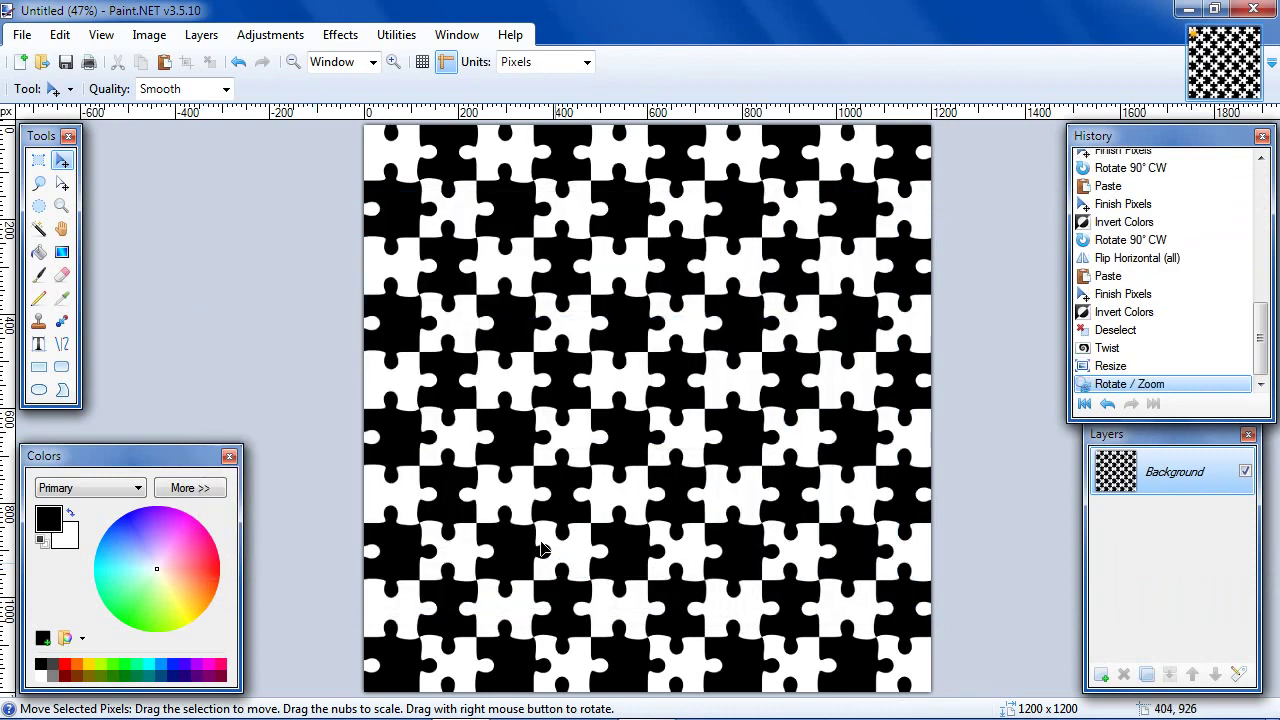
- Paint over the cut-off white tabs along the image's left edge in black with a 70-pixel Paintbrush
left_click(39, 275)
scroll(205, 88, "down", 3)
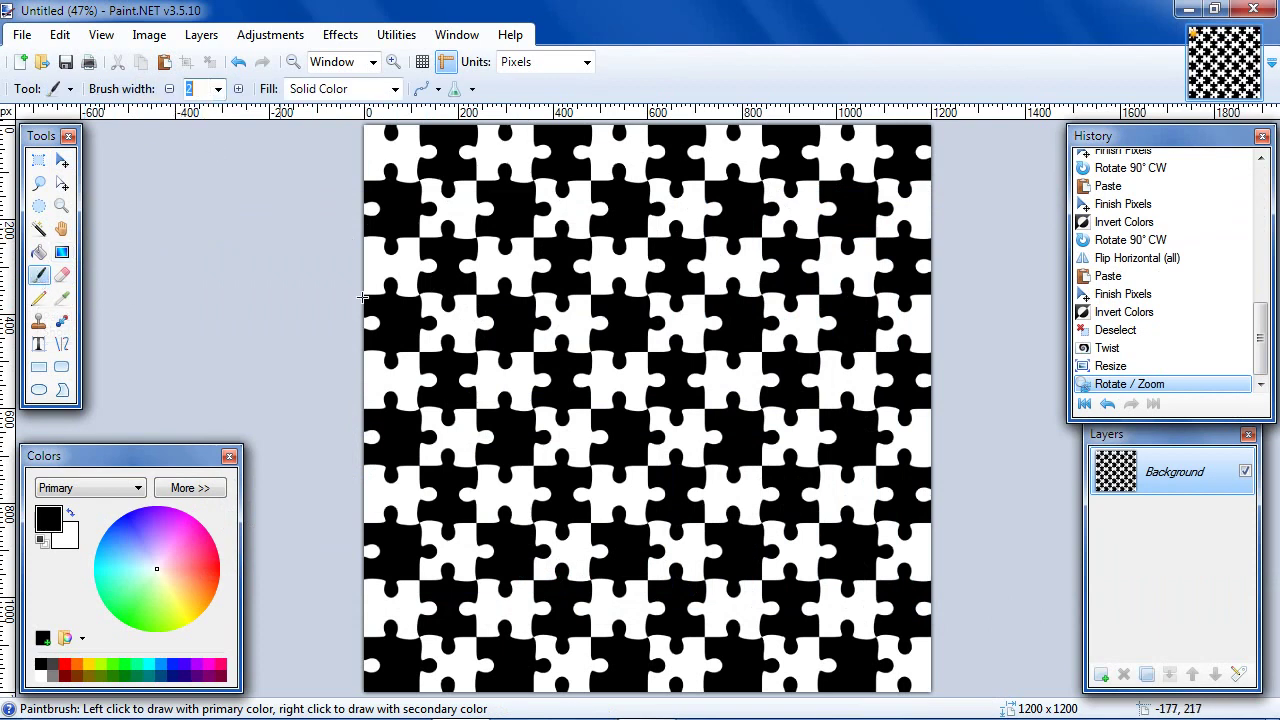
scroll(389, 278, "down", 12)
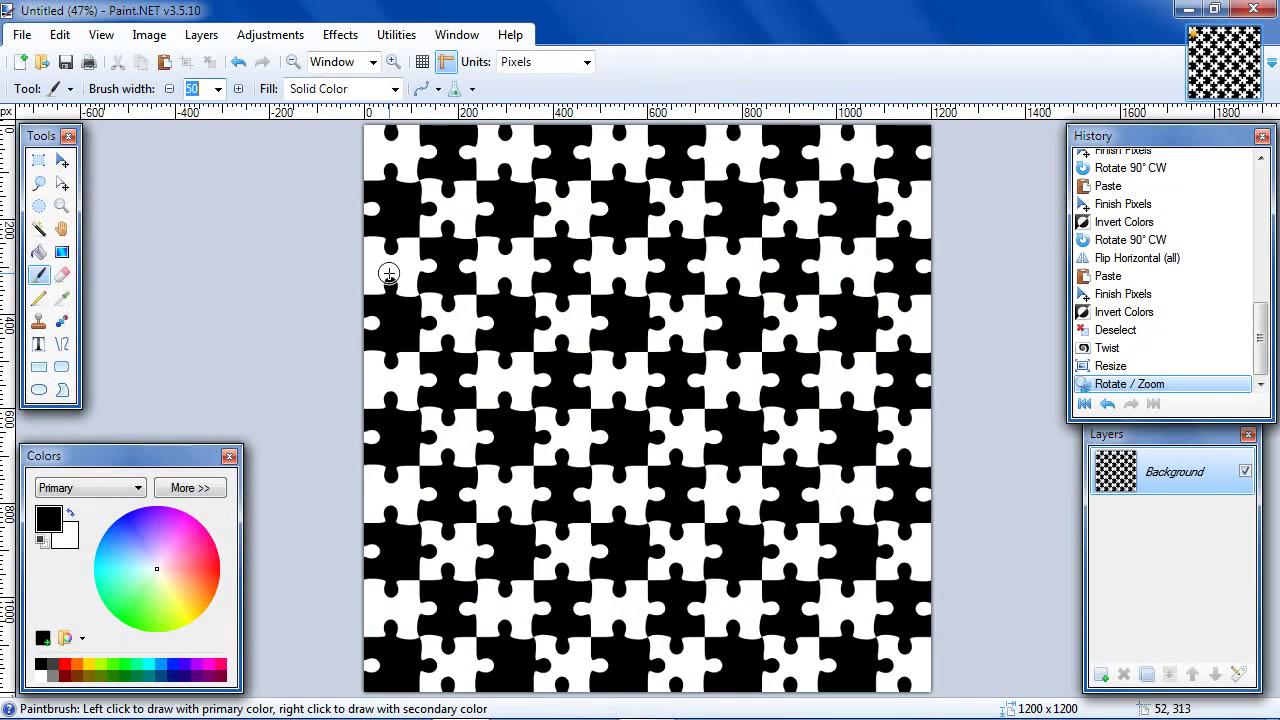
left_click(371, 209)
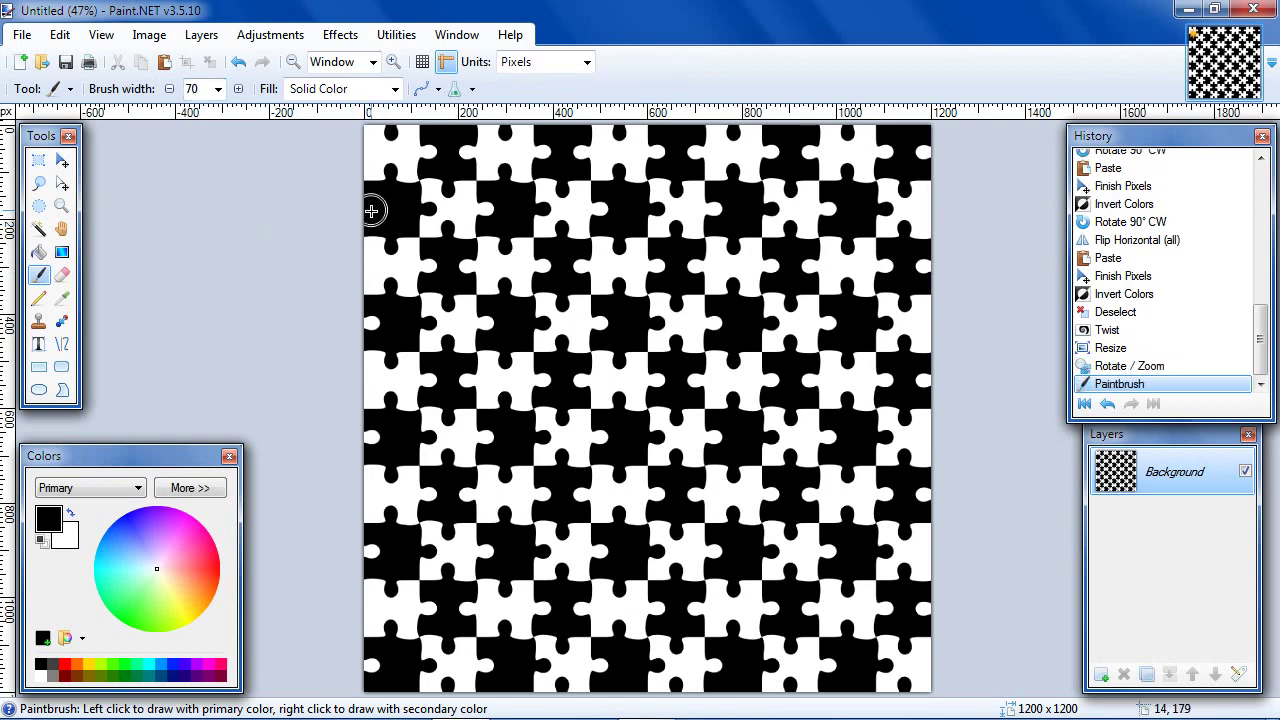
left_click(371, 323)
left_click(367, 437)
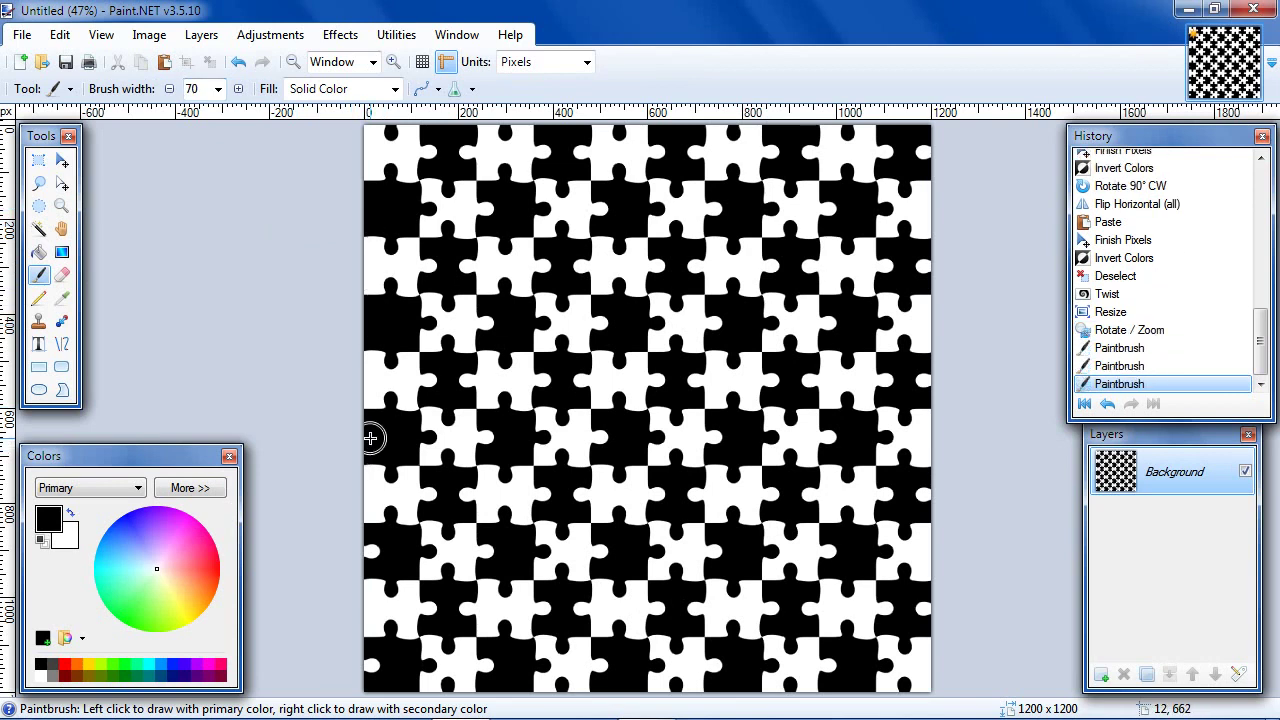
left_click(371, 434)
left_click(372, 551)
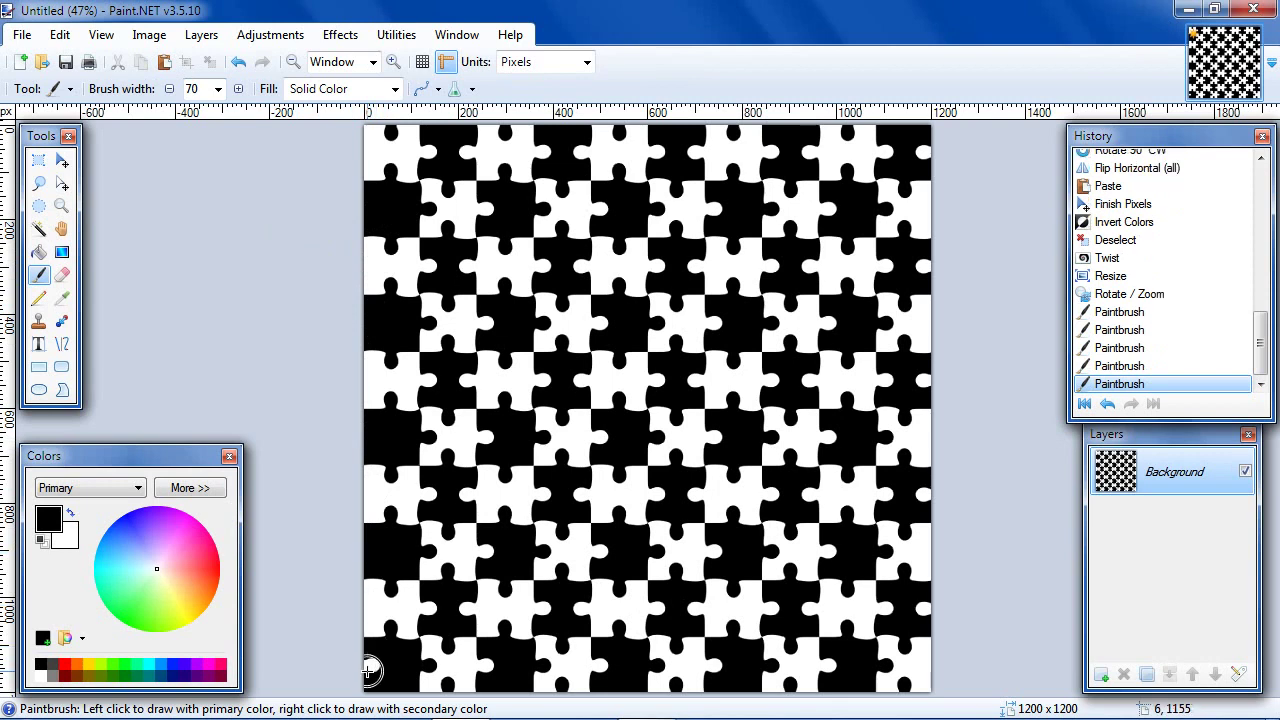
left_click(373, 670)
- Paint over the cut-off white tabs along the image's right edge in black
left_click(922, 145)
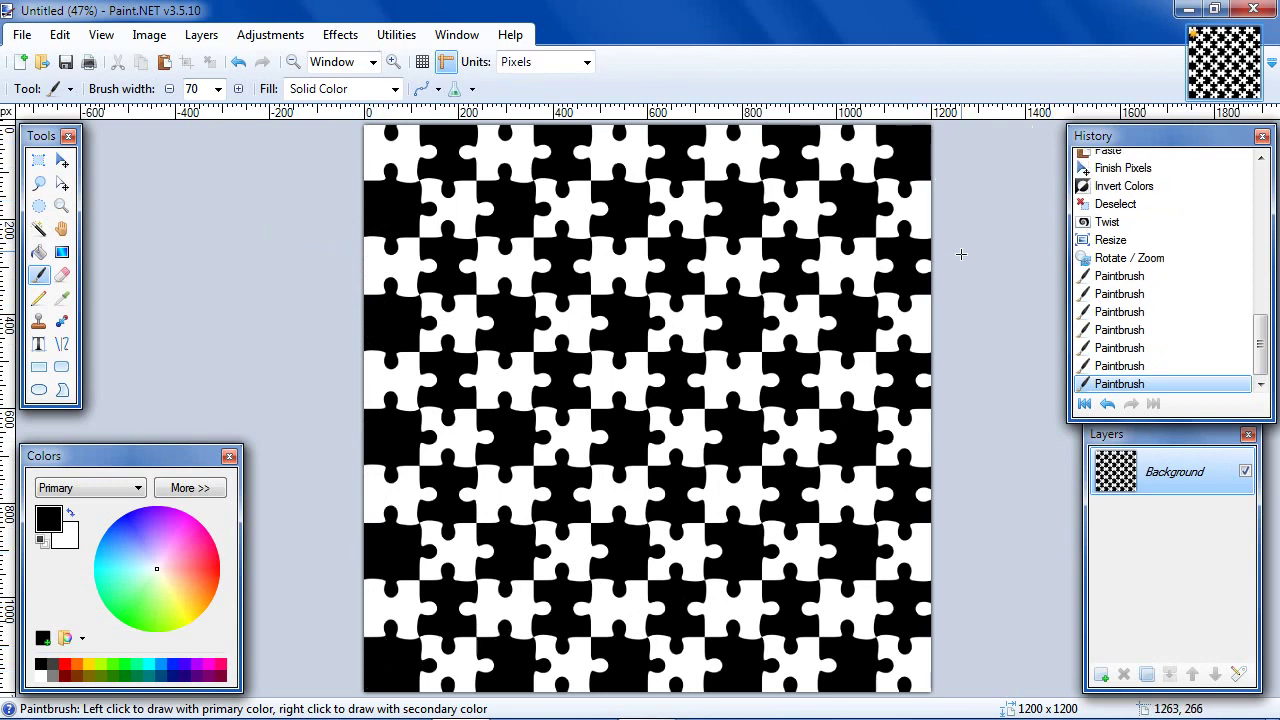
left_click(923, 266)
left_click(926, 384)
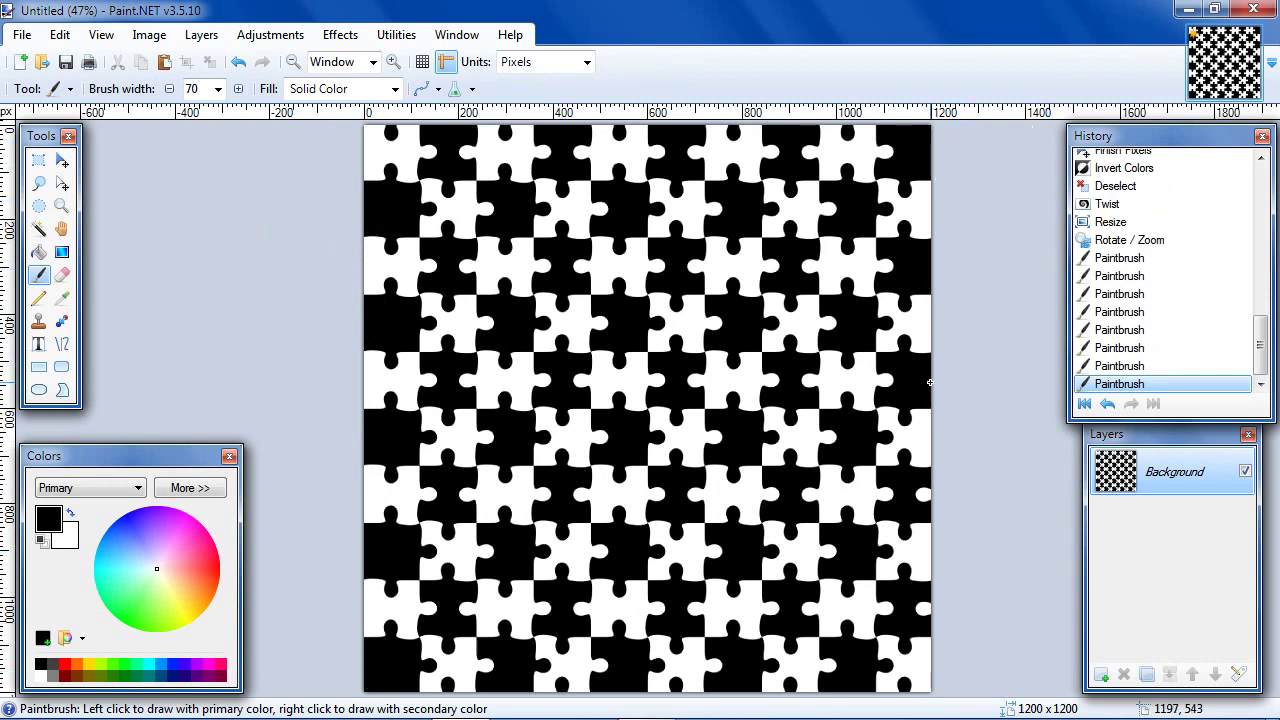
left_click(923, 488)
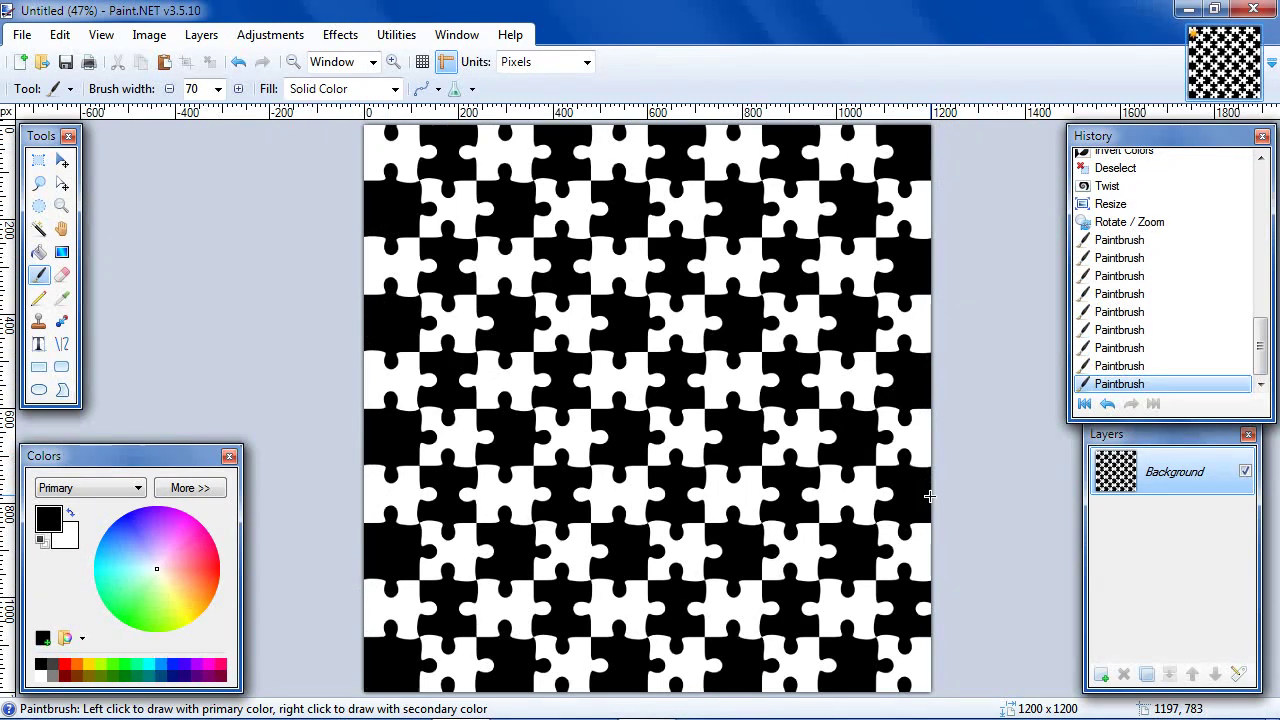
left_click(925, 606)
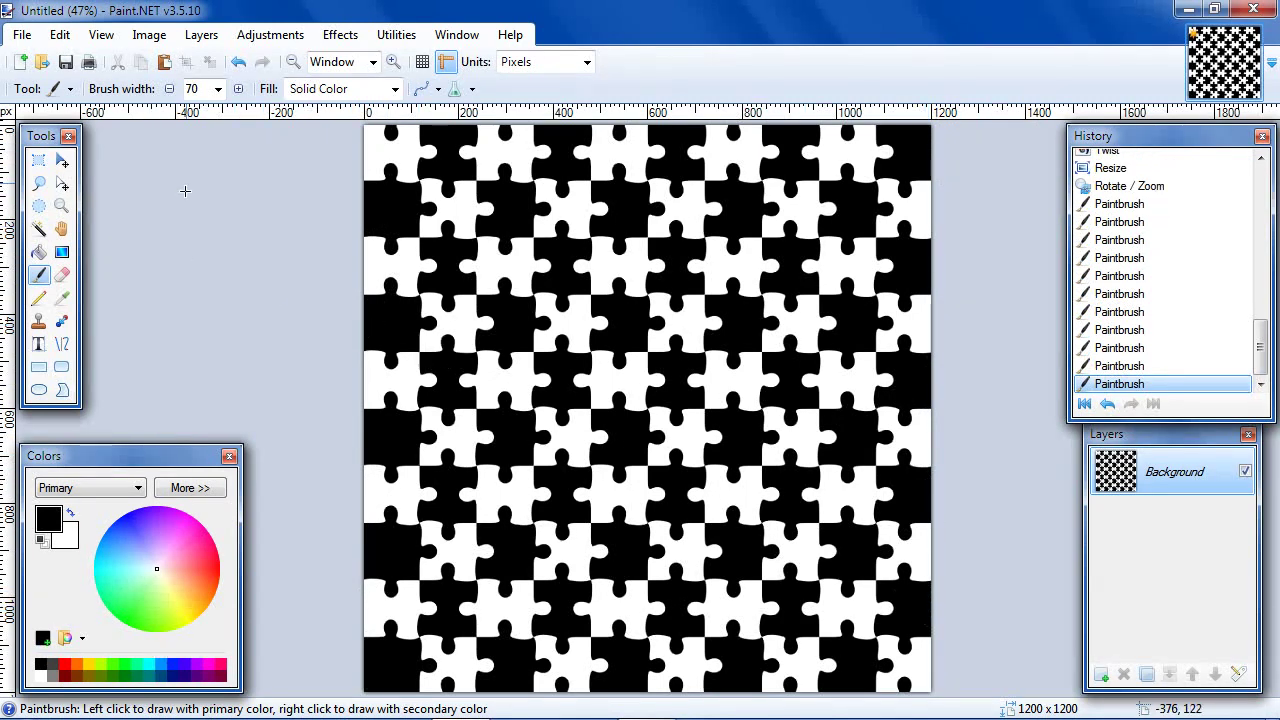
- Paint over the cut-off black tabs along the image's top edge in white with the 70-pixel Paintbrush
left_click(388, 131)
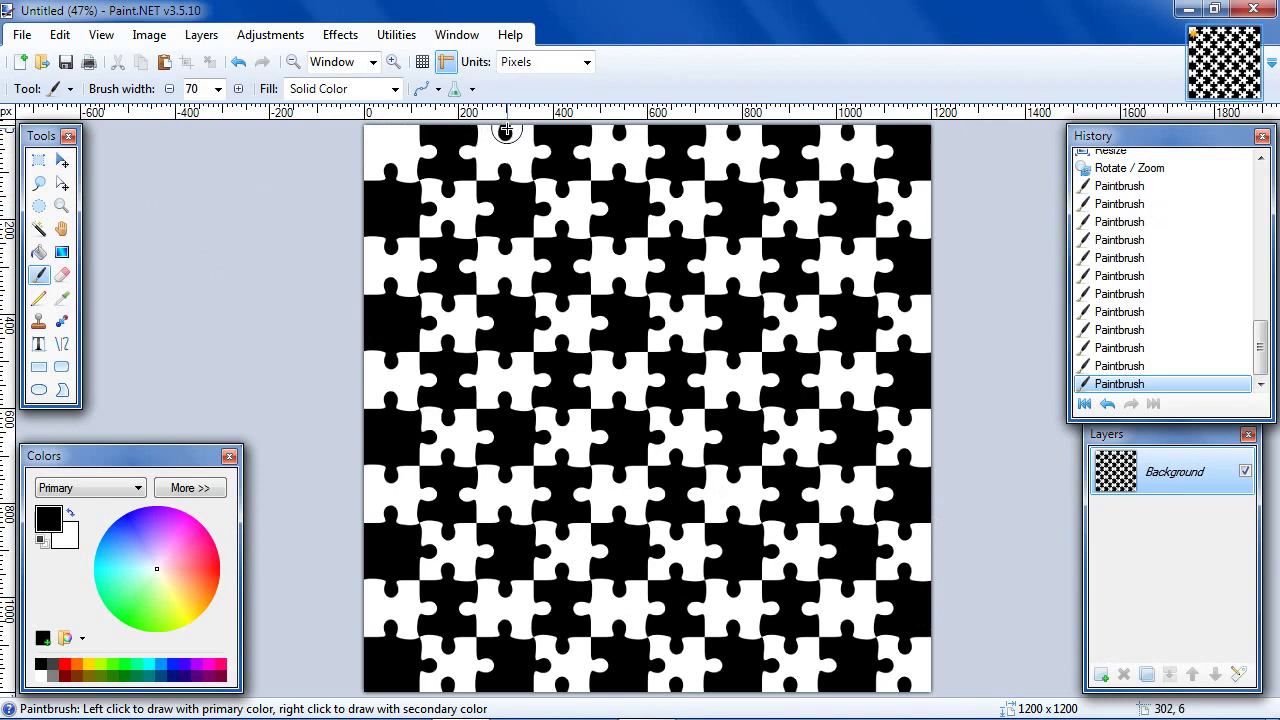
left_click(583, 131)
left_click(670, 131)
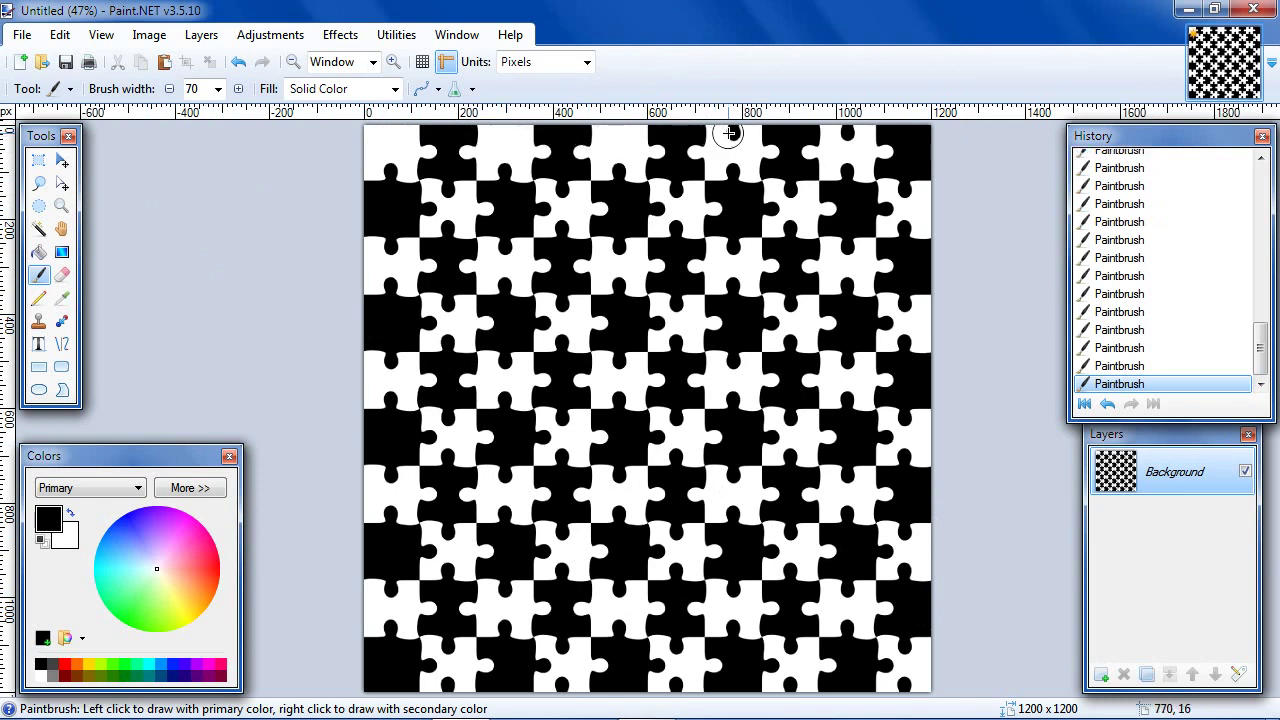
left_click(846, 131)
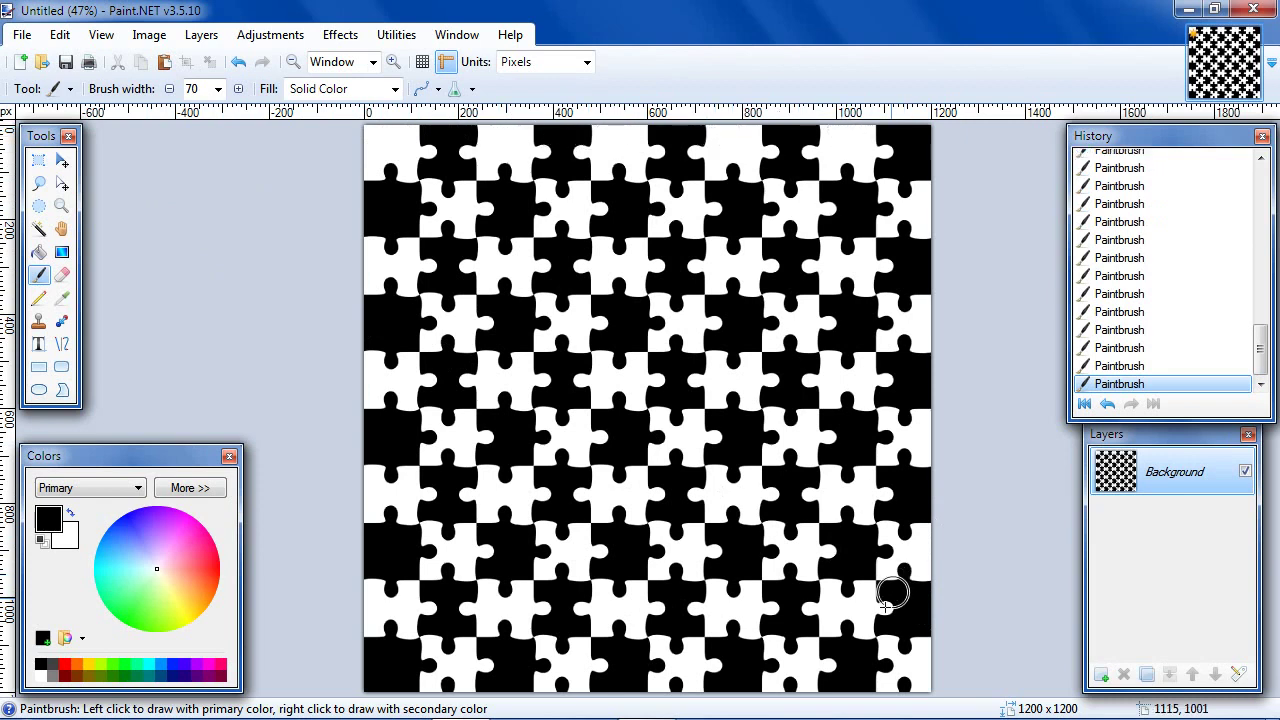
- Paint over the cut-off black tabs along the image's bottom edge in white
left_click(886, 683)
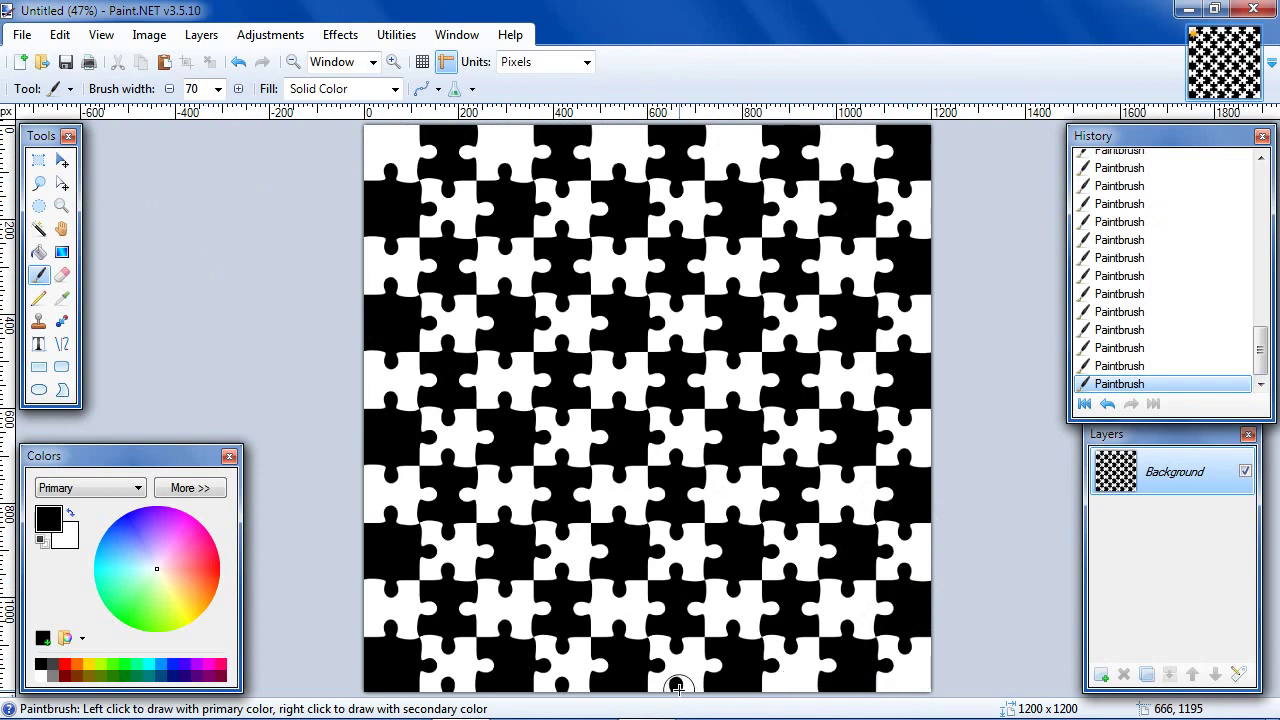
left_click(625, 684)
left_click(560, 685)
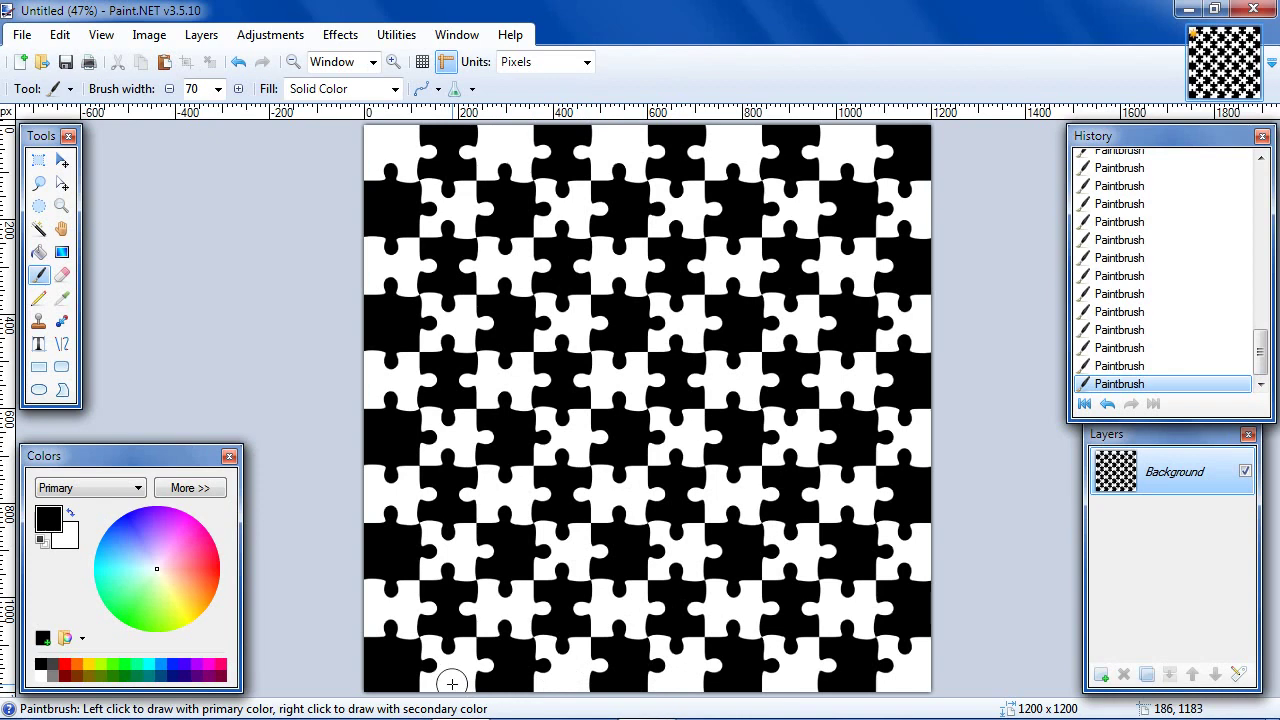
- Apply the Outline effect to the puzzle pattern with thickness 2 and intensity 65
left_click(340, 36)
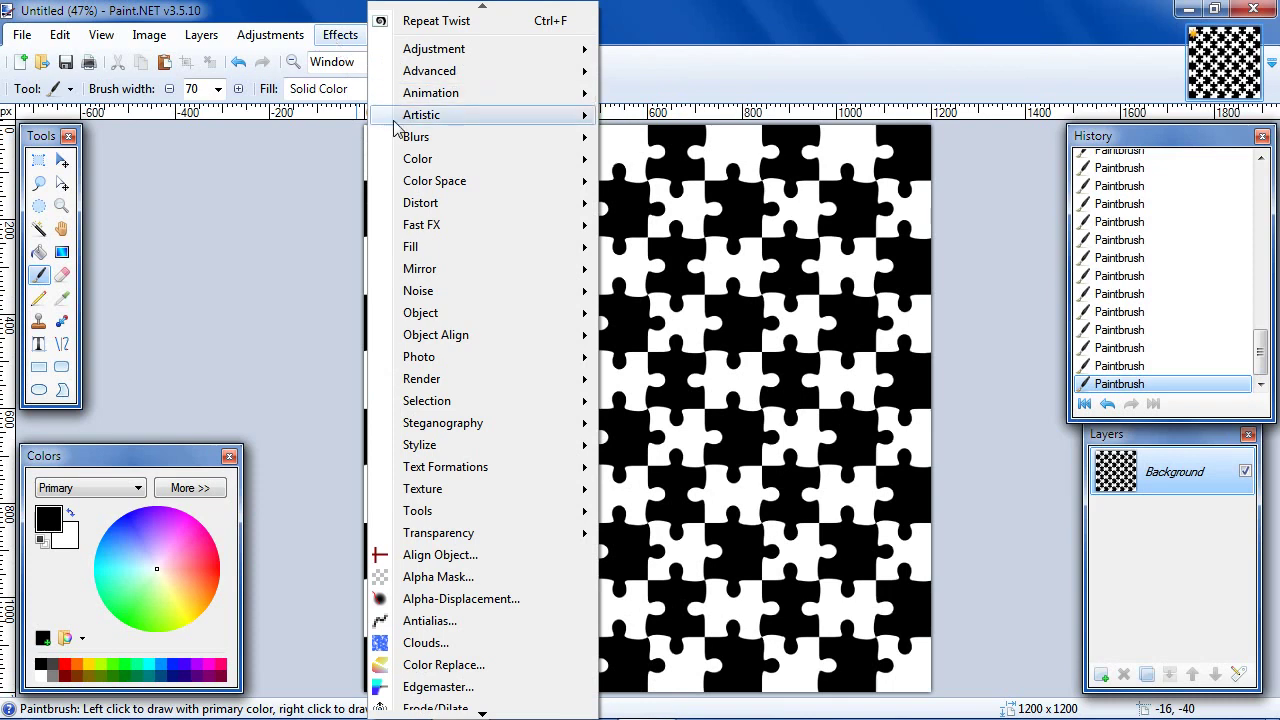
mouse_move(487, 447)
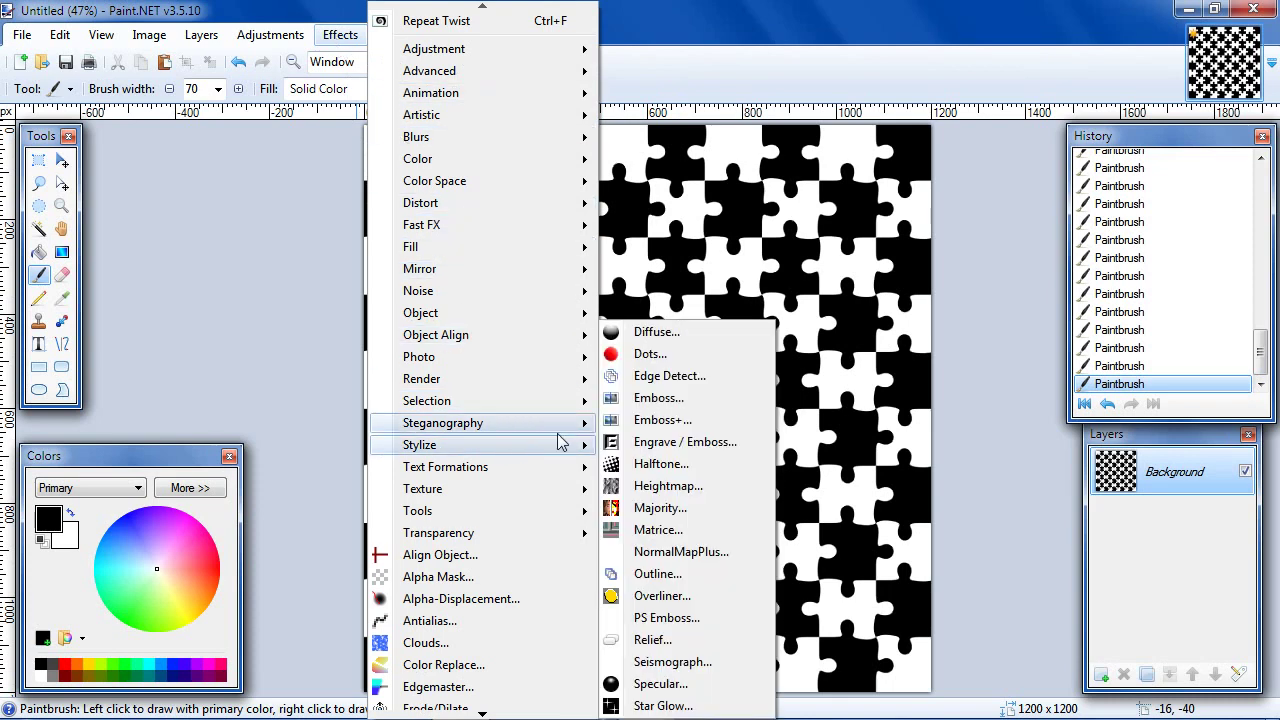
left_click(668, 576)
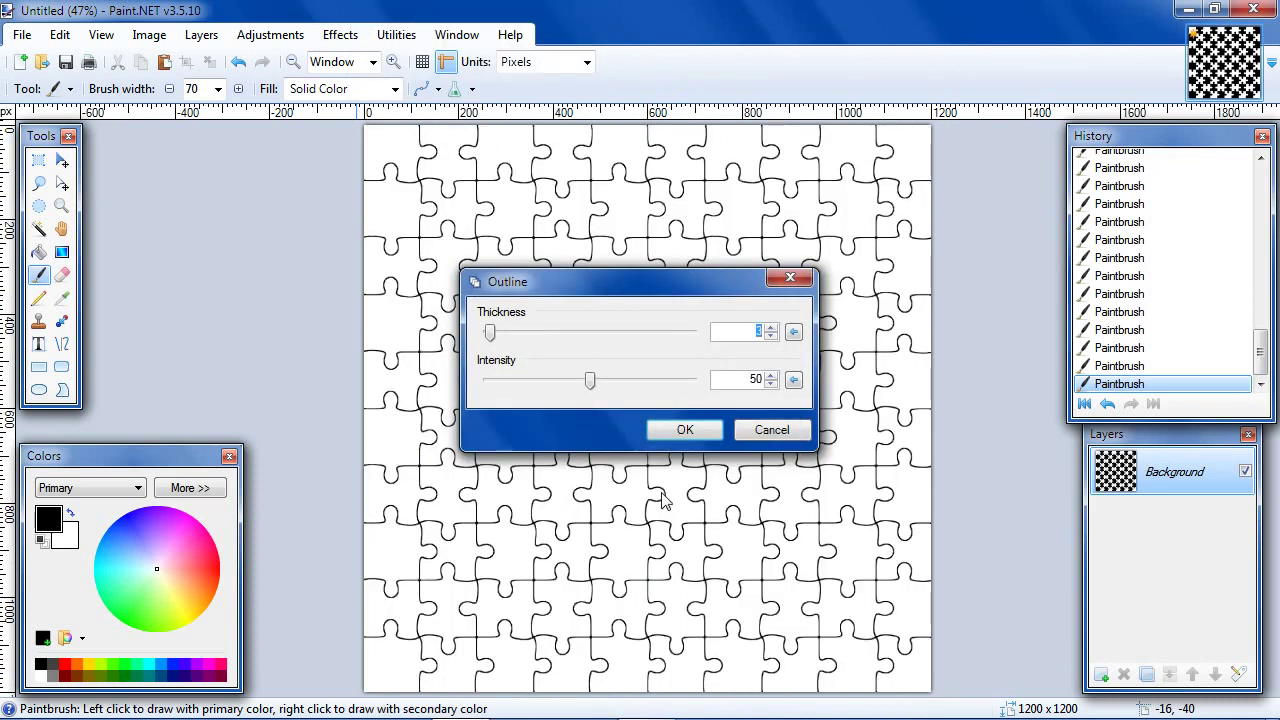
left_click_drag(596, 287, 248, 227)
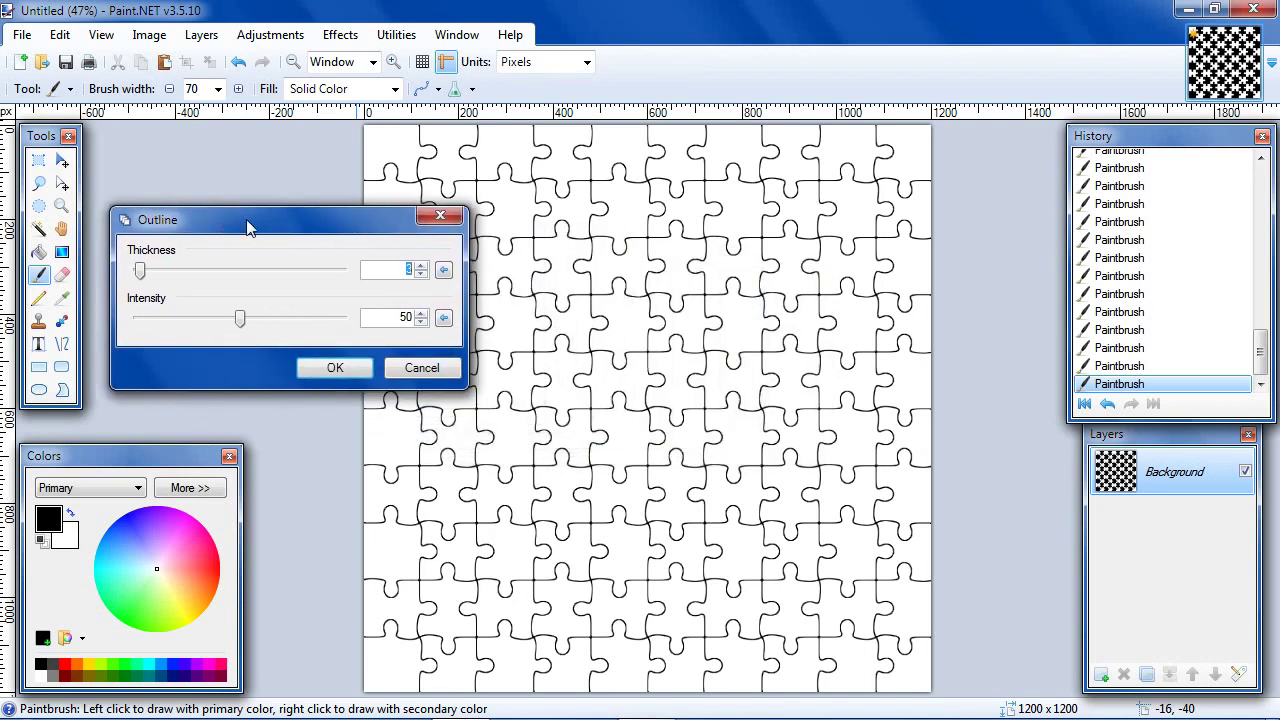
left_click_drag(241, 316, 271, 315)
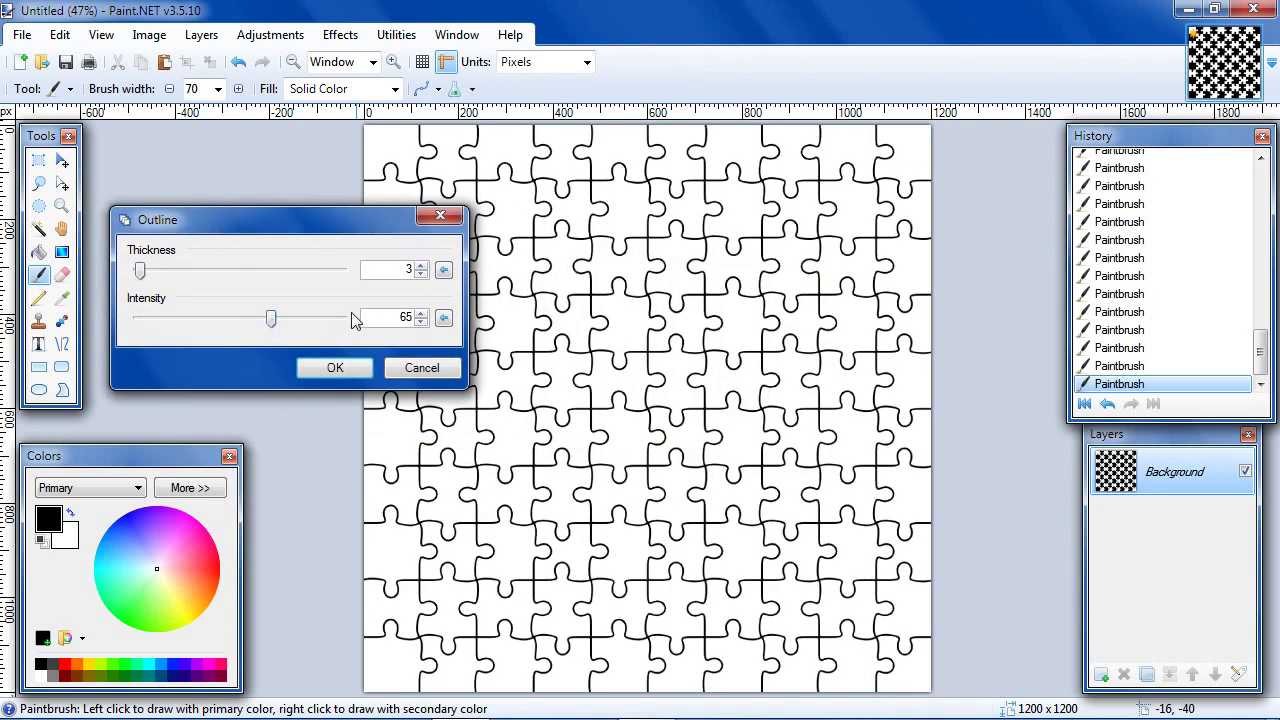
left_click(421, 275)
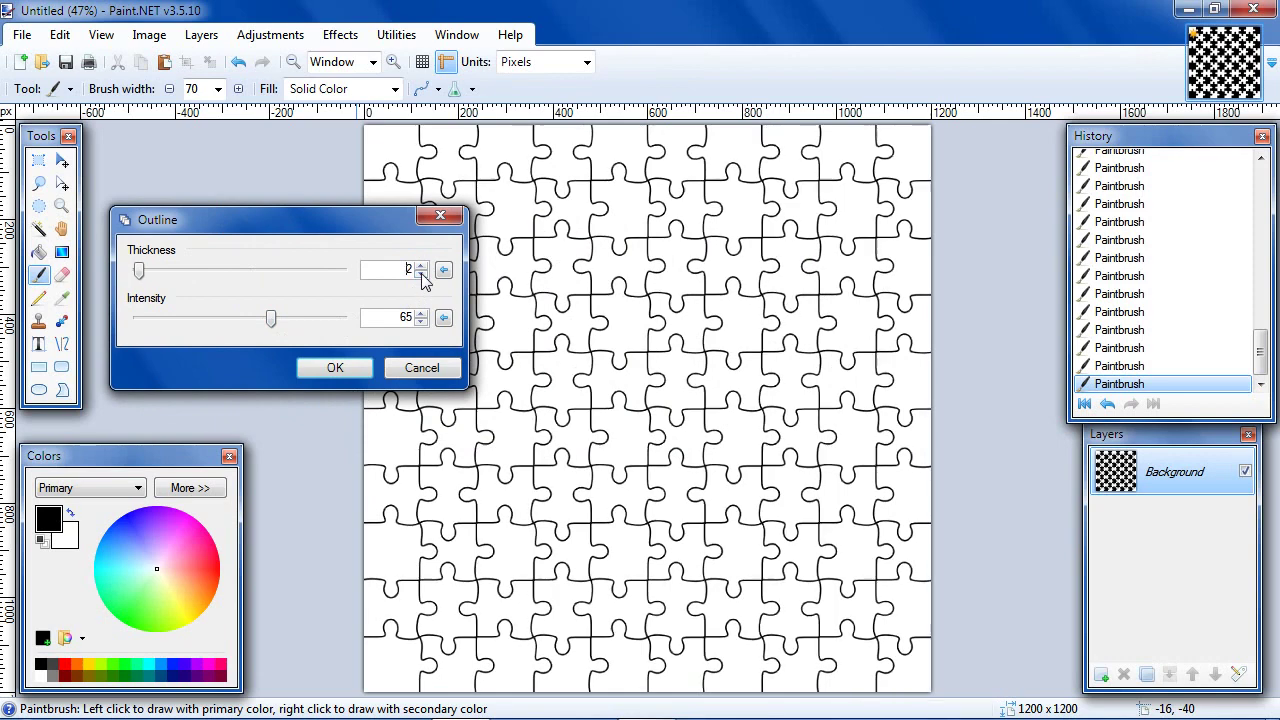
left_click(338, 366)
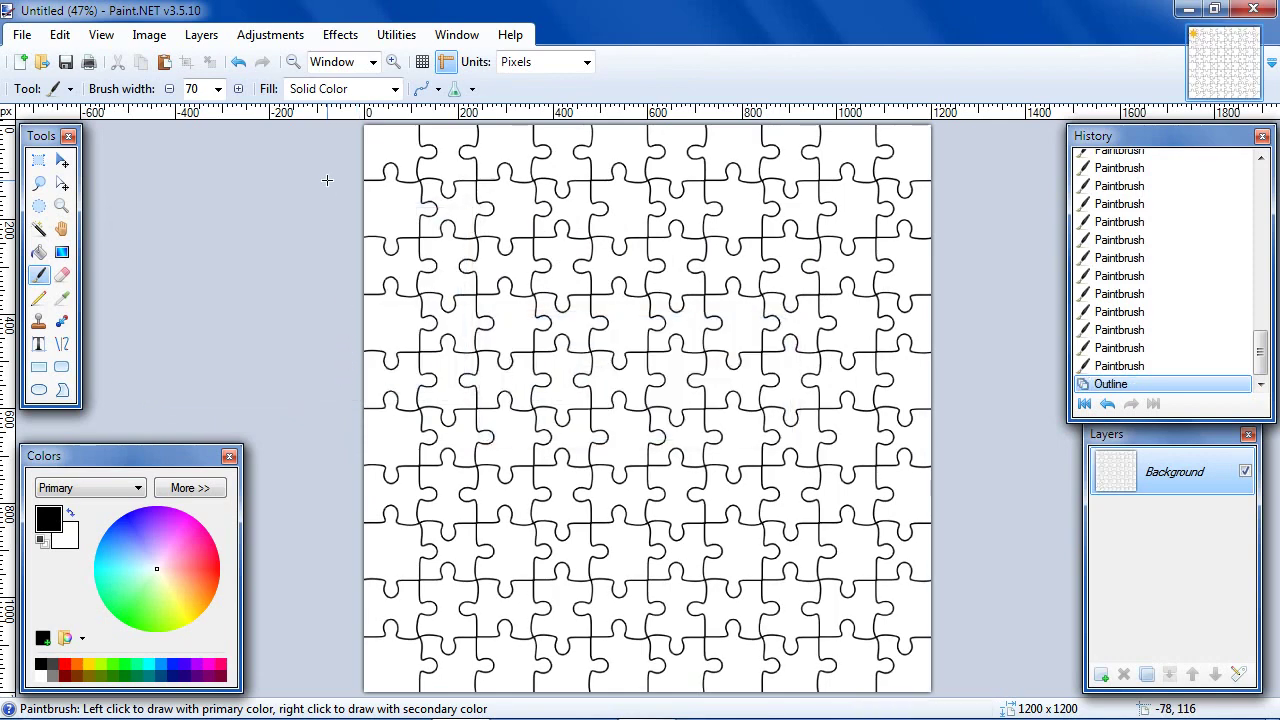
- Apply the Emboss effect to the outlined puzzle pattern with an angle of 133.41
left_click(393, 63)
left_click(393, 63)
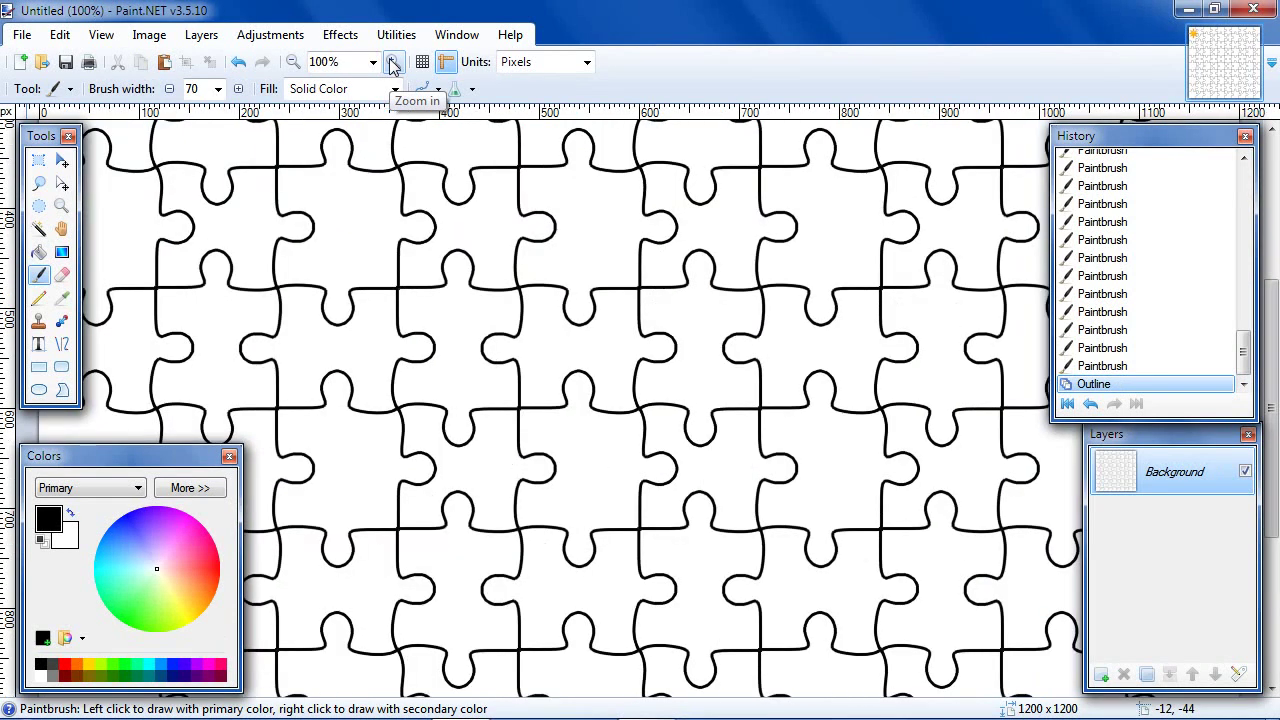
left_click(341, 35)
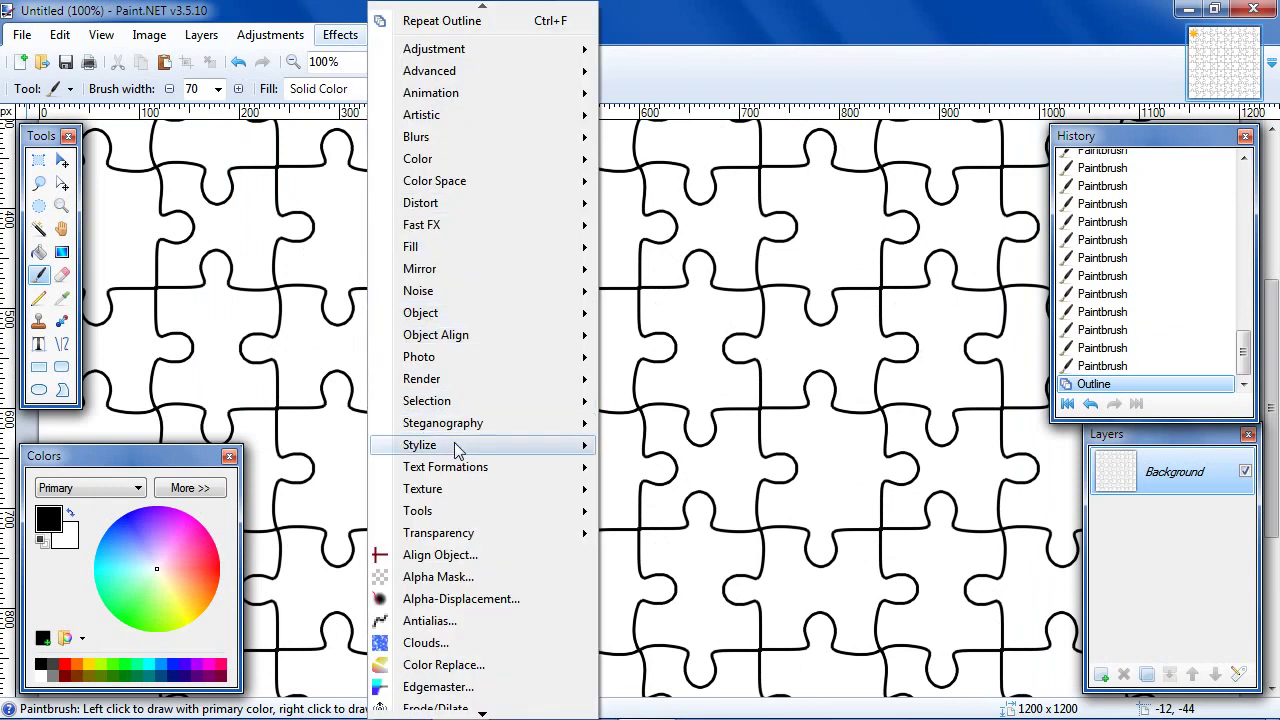
mouse_move(470, 450)
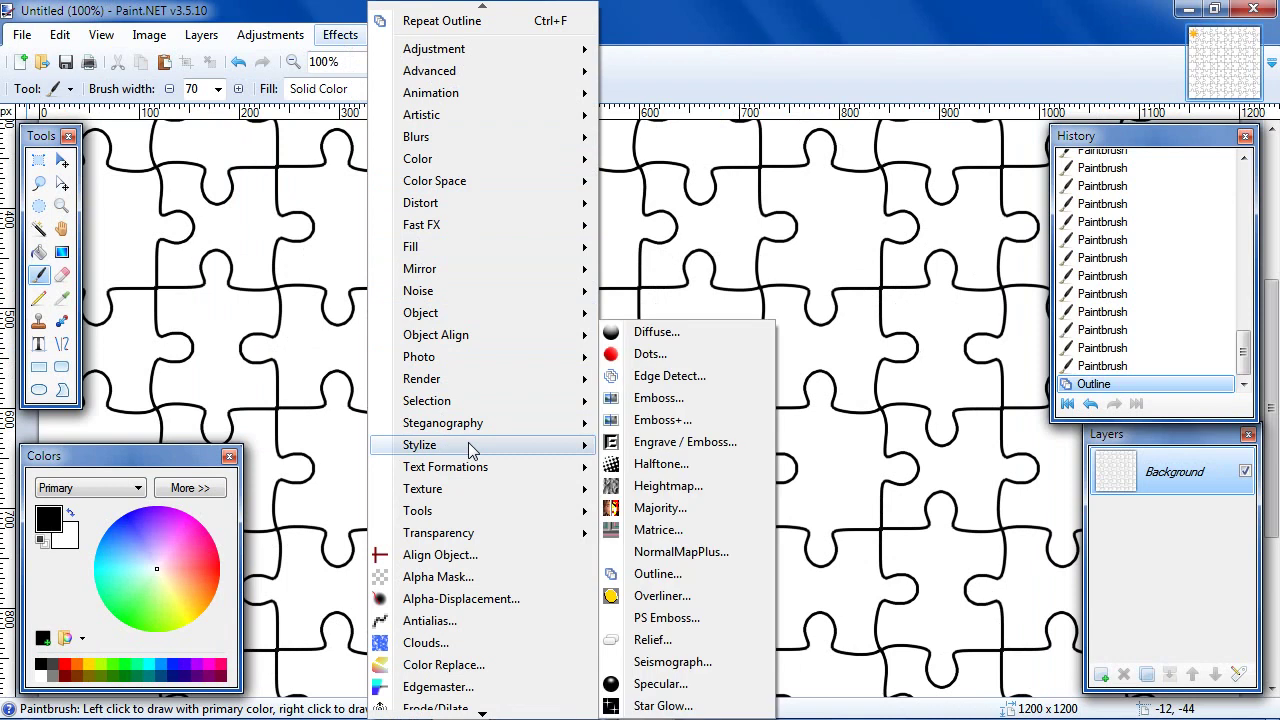
left_click(634, 398)
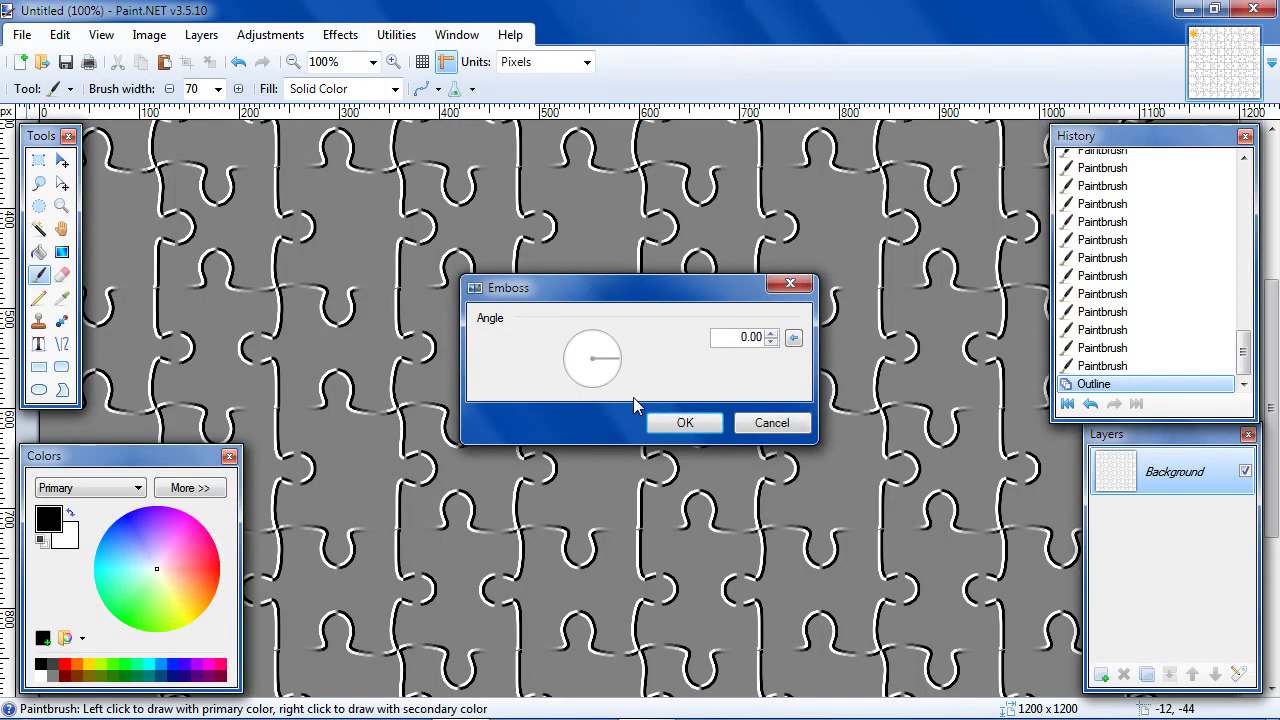
left_click(615, 343)
left_click_drag(615, 343, 557, 322)
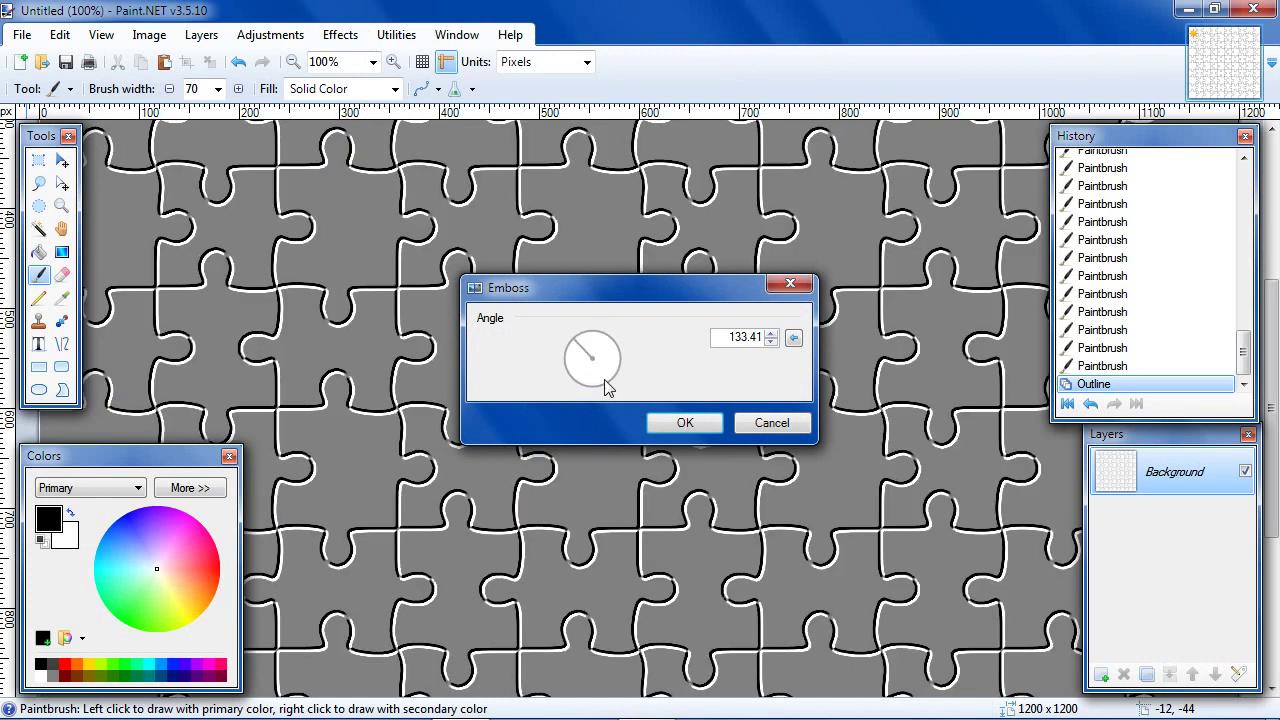
left_click(673, 420)
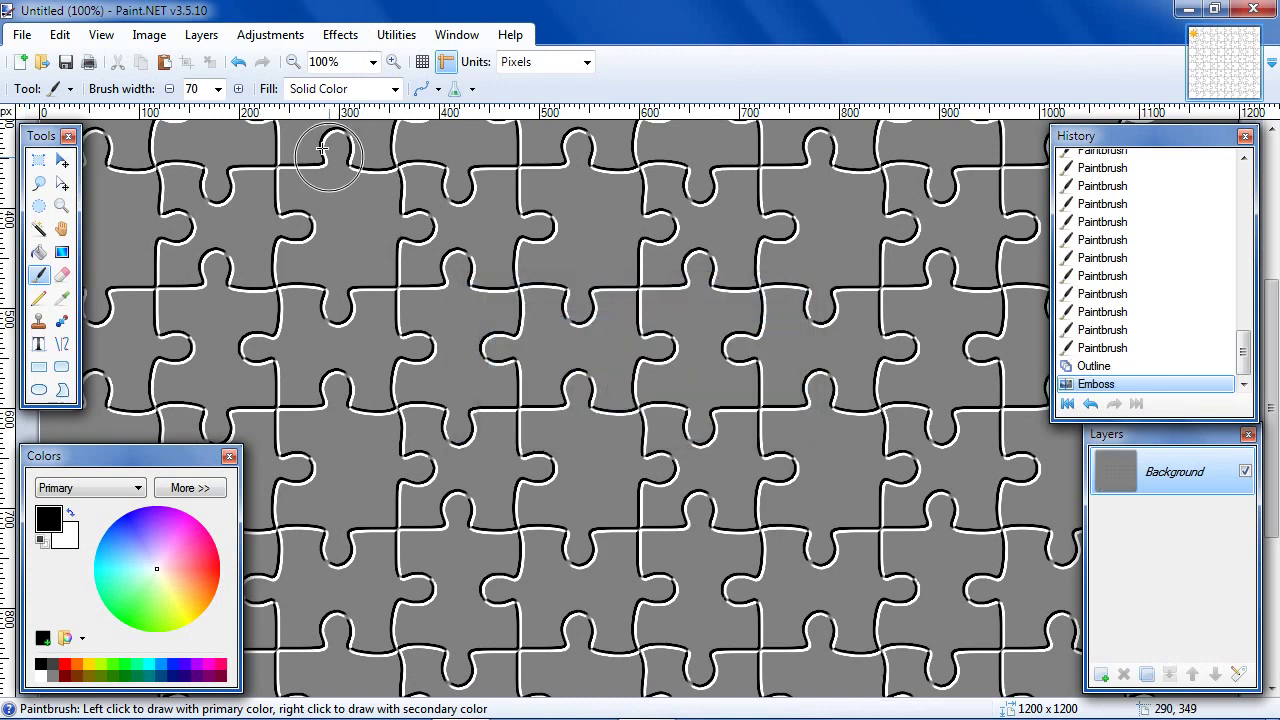
left_click(291, 63)
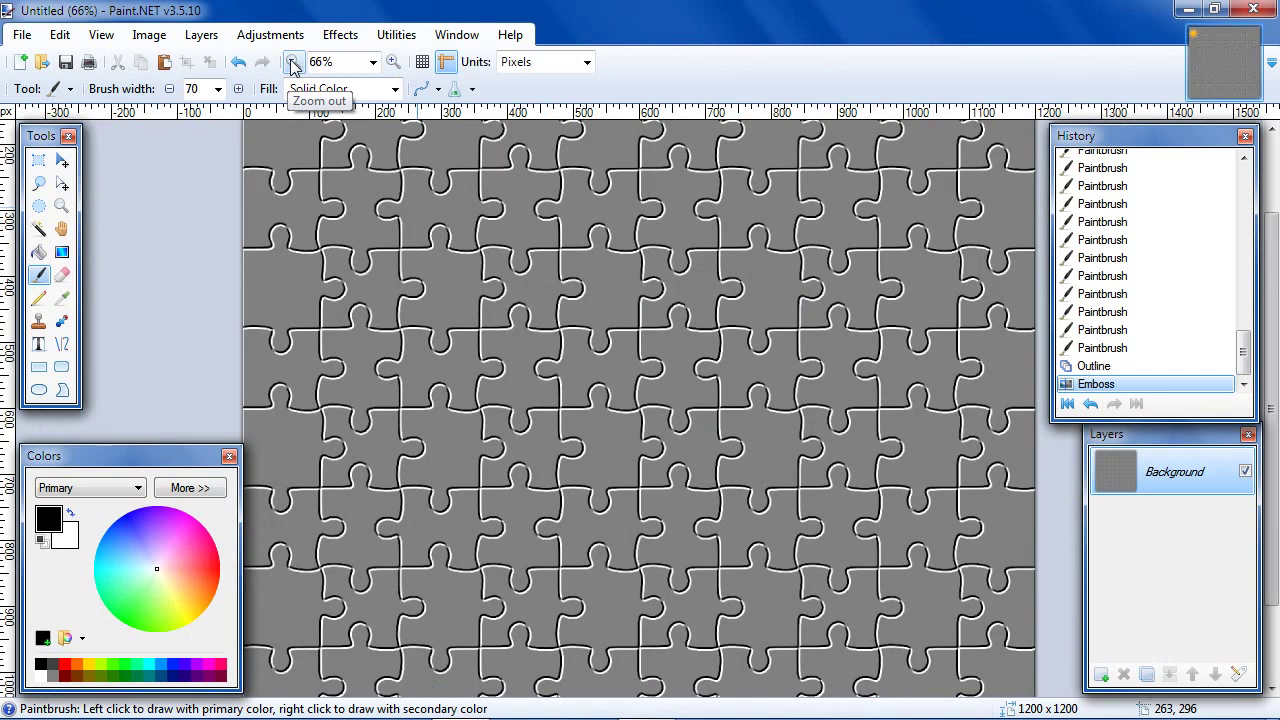
left_click(292, 63)
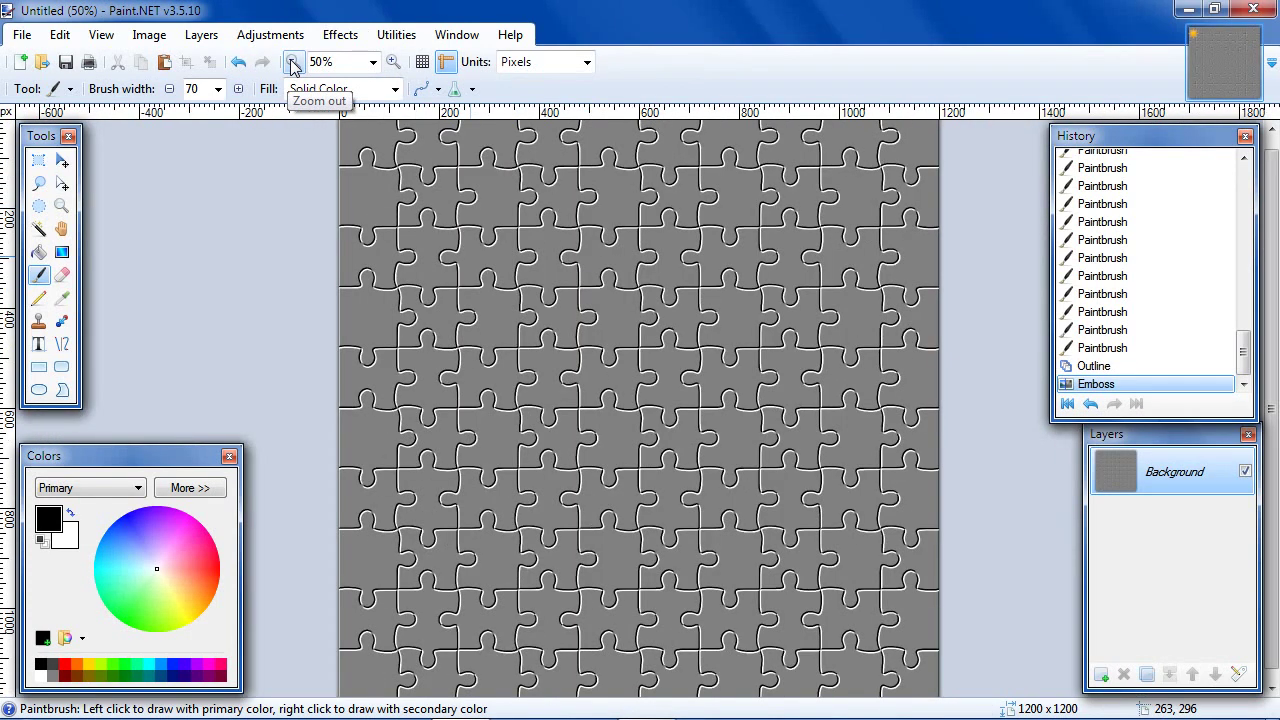